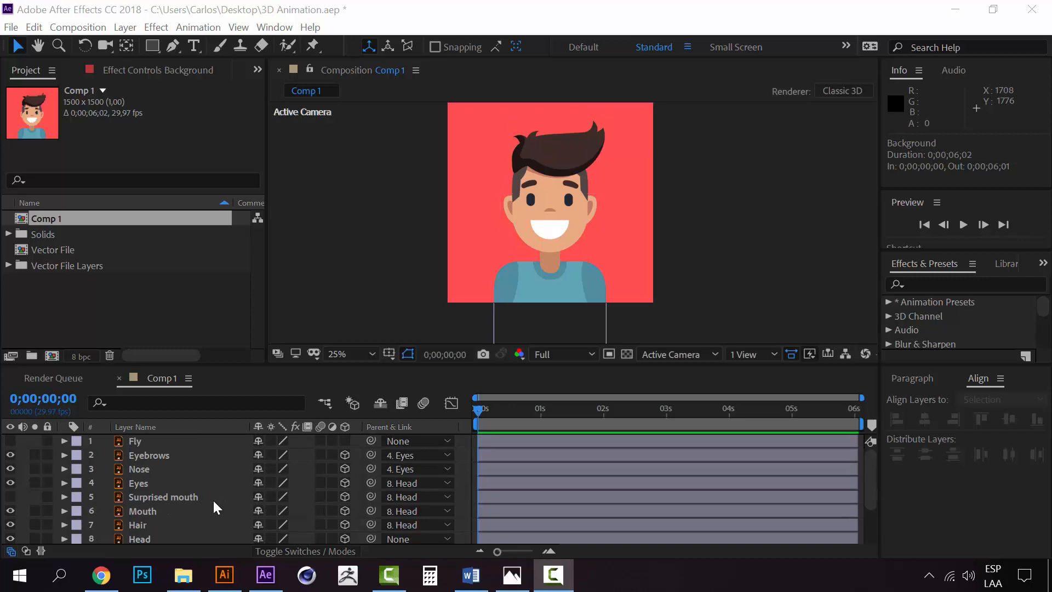
# View the finished Comp-1.gif reference animation in the photo viewer, and return to the composition
pyautogui.click(514, 573)
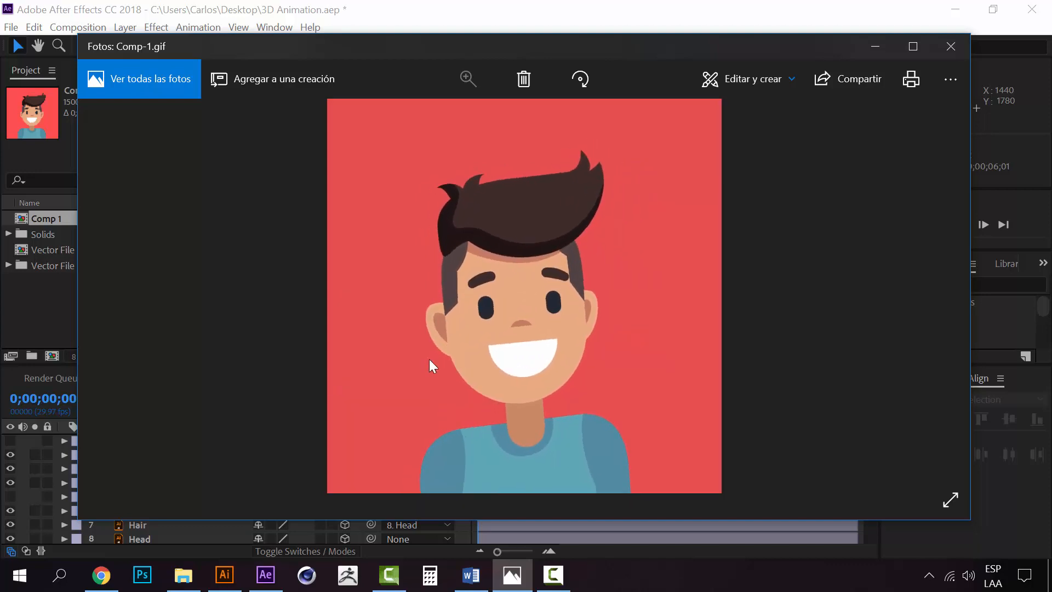
pyautogui.click(874, 47)
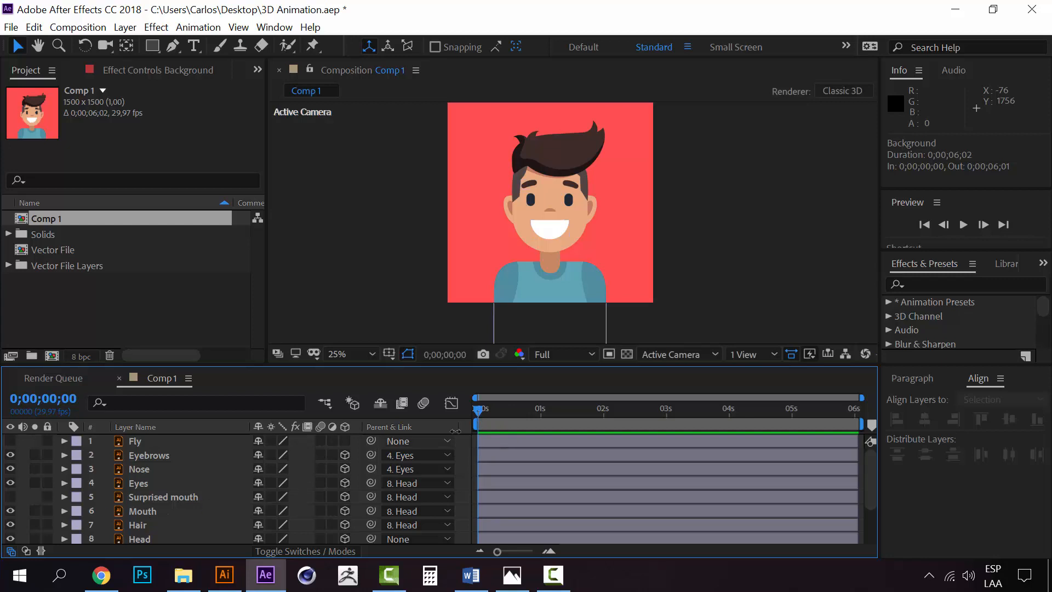
# Try moving the Head layer straight down in the composition, and undo the move
pyautogui.scroll(-2, 126, 508)
pyautogui.click(149, 497)
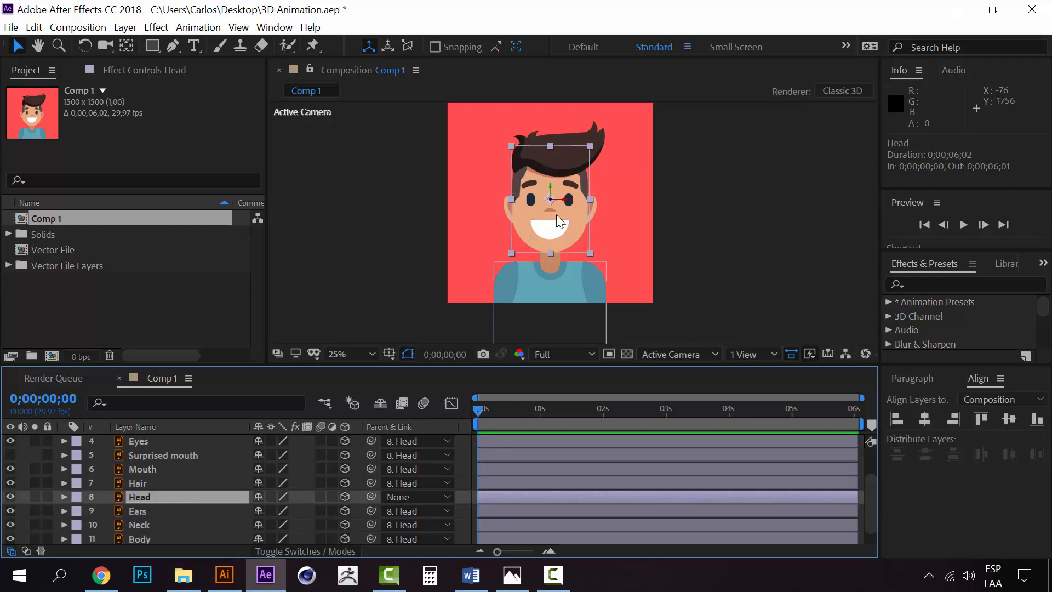
pyautogui.moveTo(550, 188); pyautogui.dragTo(550, 227)
pyautogui.hotkey('ctrl', 'z')
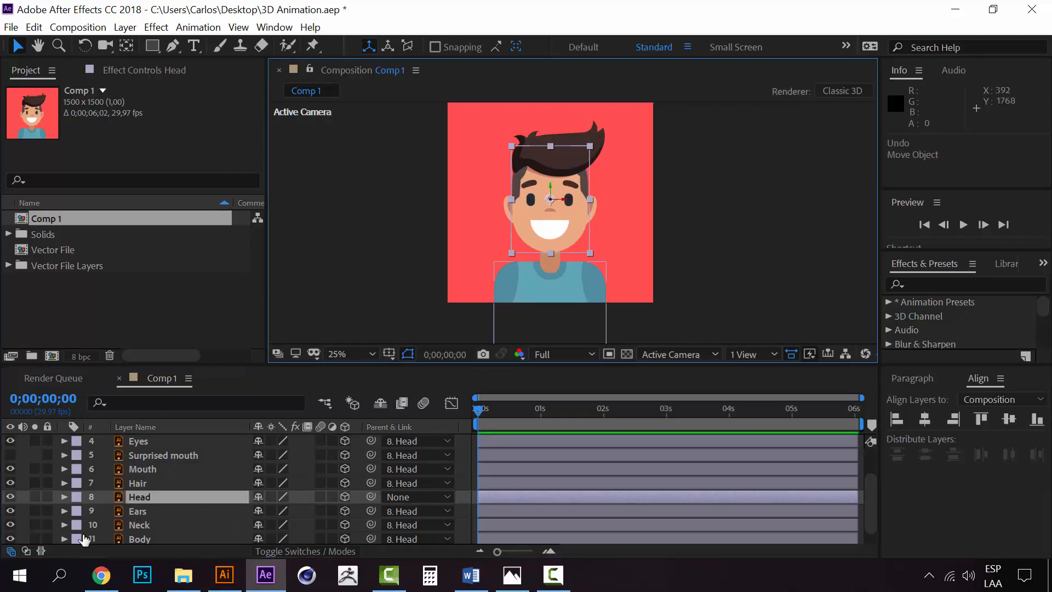
# Move the Head layer's anchor point from the centre of the face to the bottom of the chin
pyautogui.click(139, 498)
pyautogui.scroll(2, 571, 194)
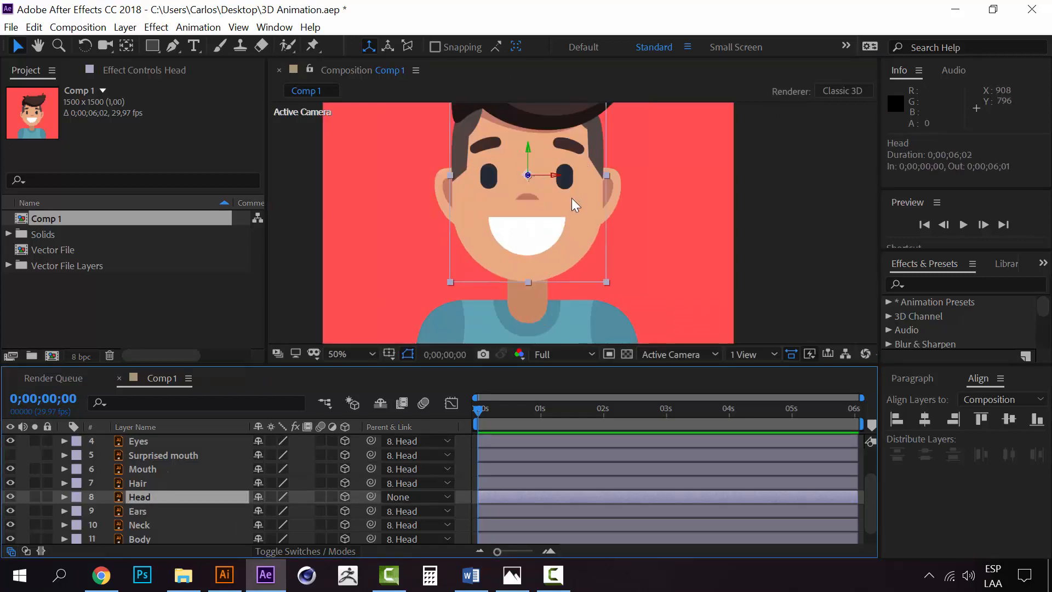
pyautogui.press('h')
pyautogui.moveTo(528, 237); pyautogui.dragTo(523, 337)
pyautogui.press('y')
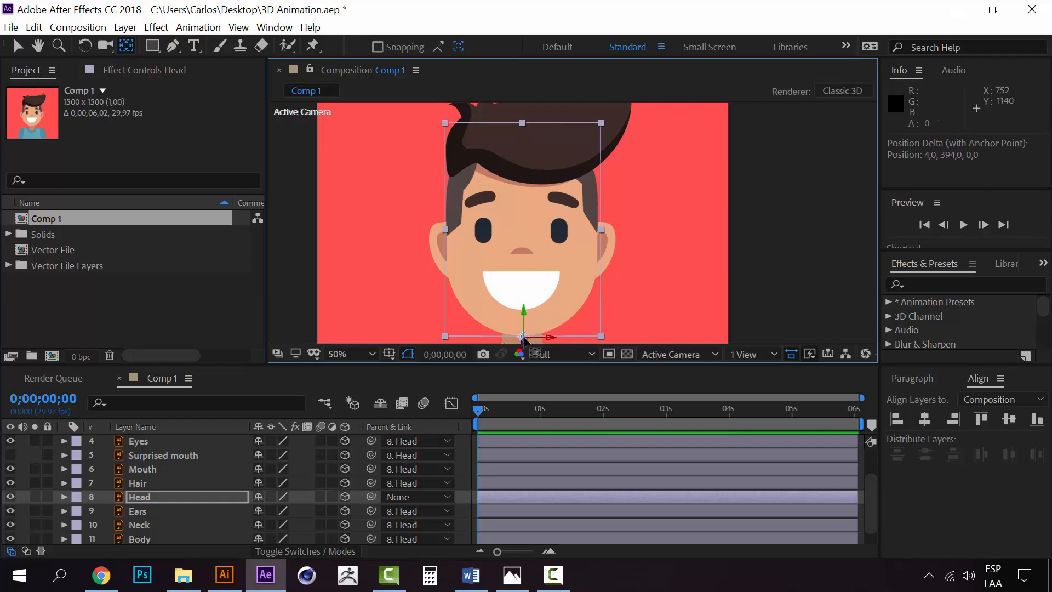
pyautogui.press('v')
pyautogui.click(35, 71)
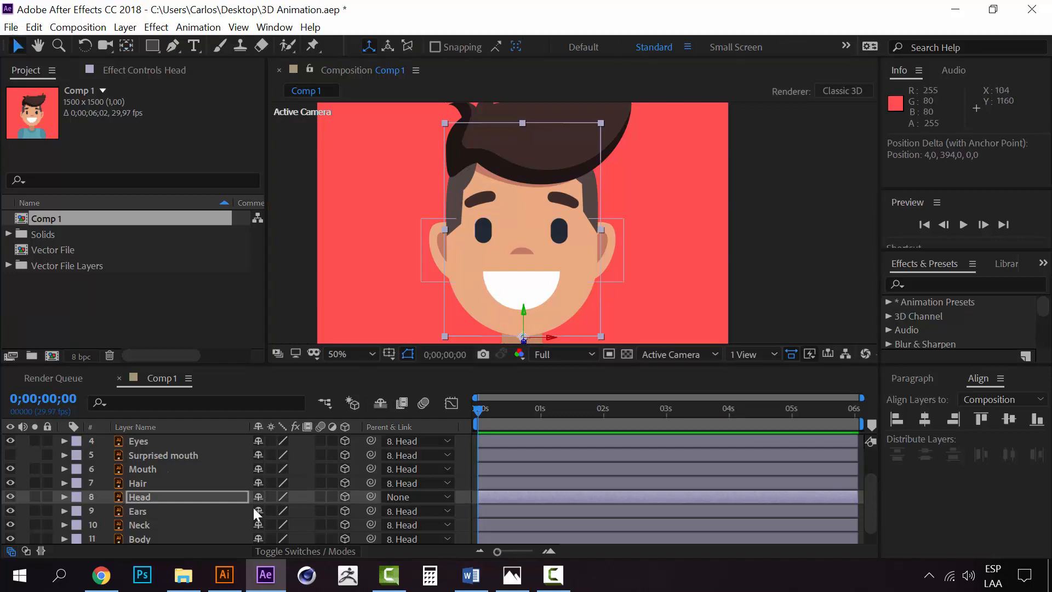
pyautogui.press(',')
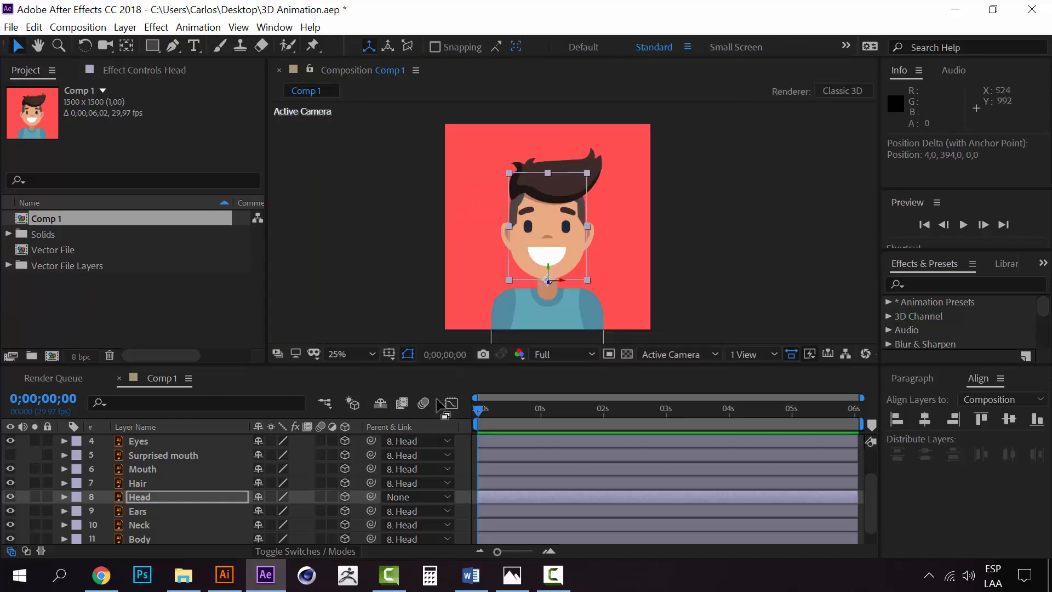
# Start animating the Head layer's Position with a keyframe at 0;00;00;00
pyautogui.click(223, 496)
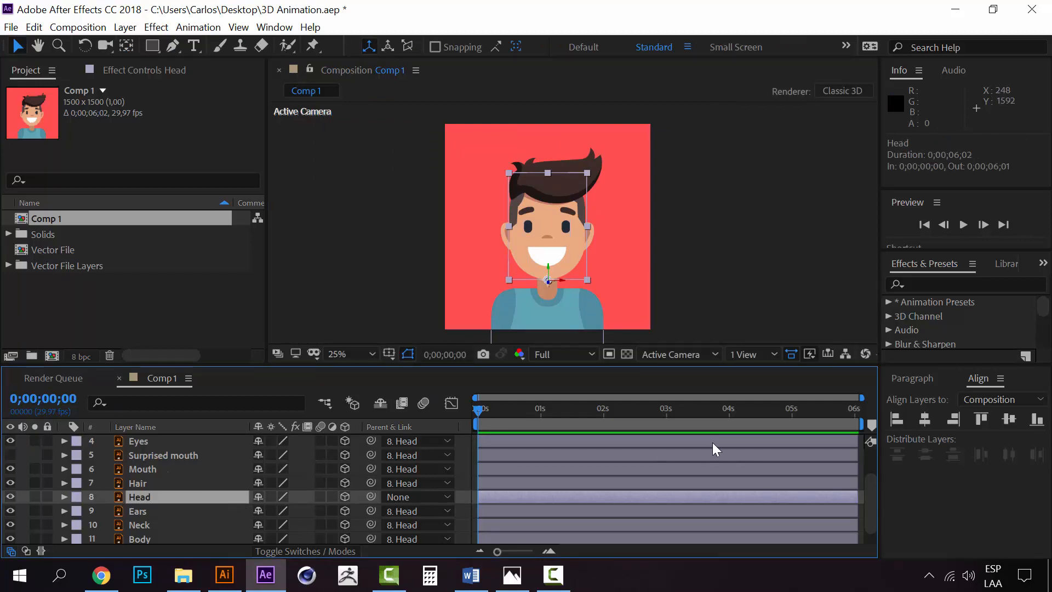
pyautogui.moveTo(788, 410); pyautogui.dragTo(461, 423)
pyautogui.press('p')
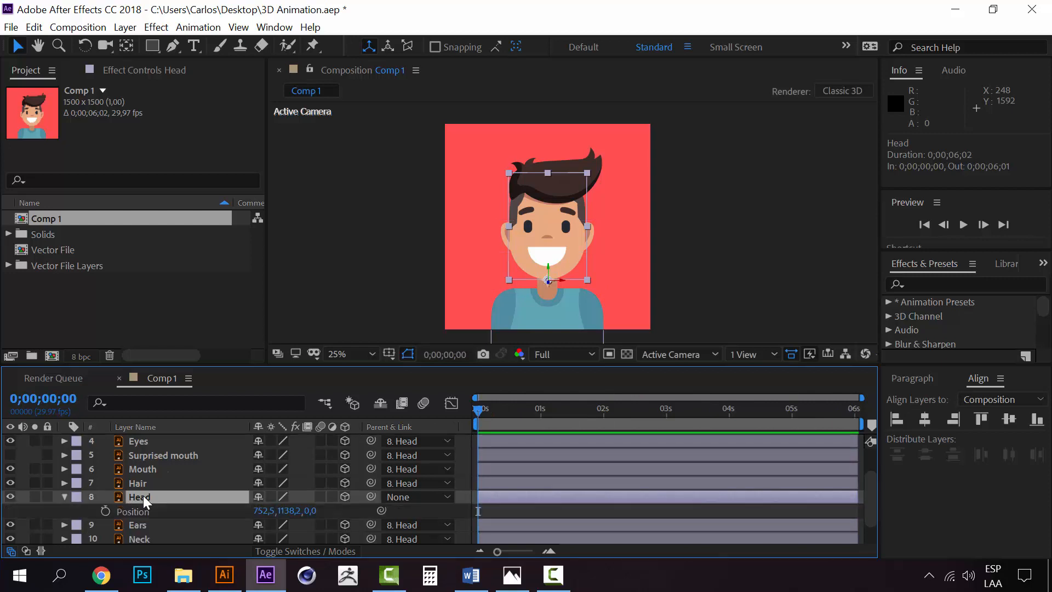
pyautogui.click(105, 511)
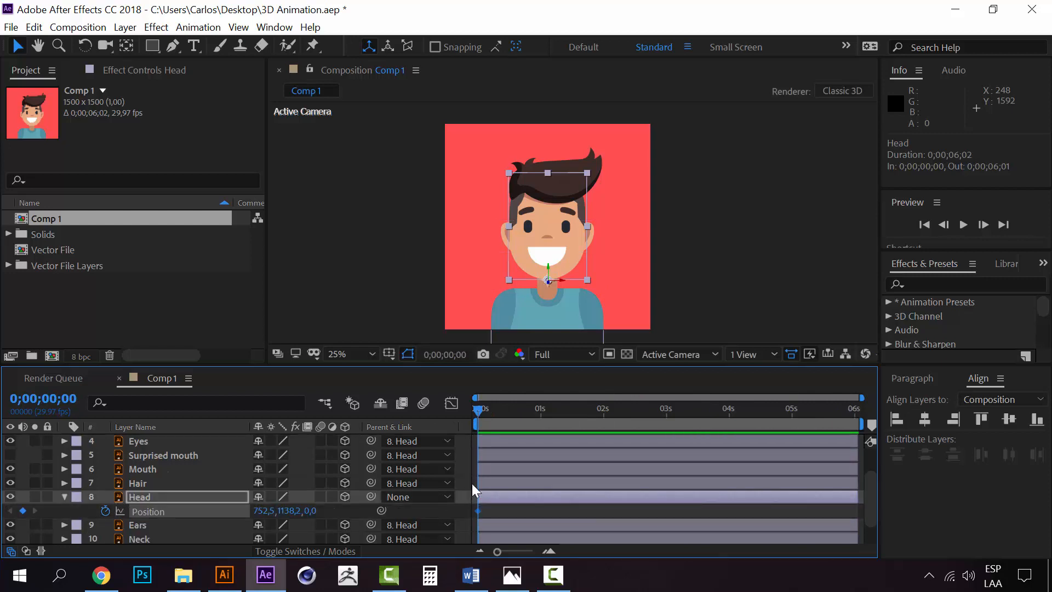
# Try a Head Position keyframe at 0;00;00;05 with the head lowered to about Y 1194,2, and delete that keyframe
pyautogui.moveTo(517, 413); pyautogui.dragTo(487, 413)
pyautogui.click(547, 267)
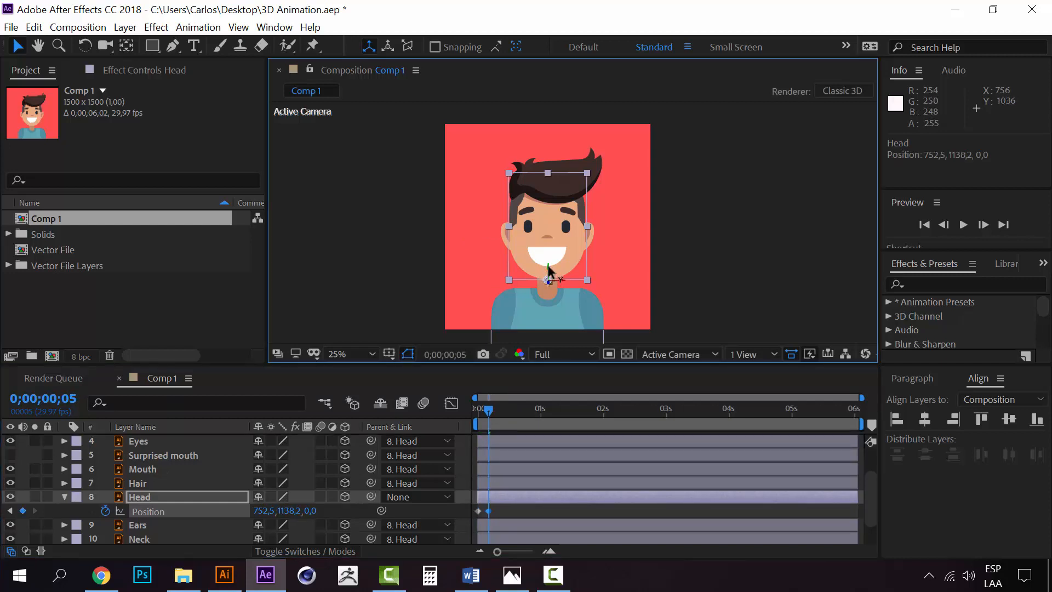
pyautogui.moveTo(548, 268); pyautogui.dragTo(547, 285)
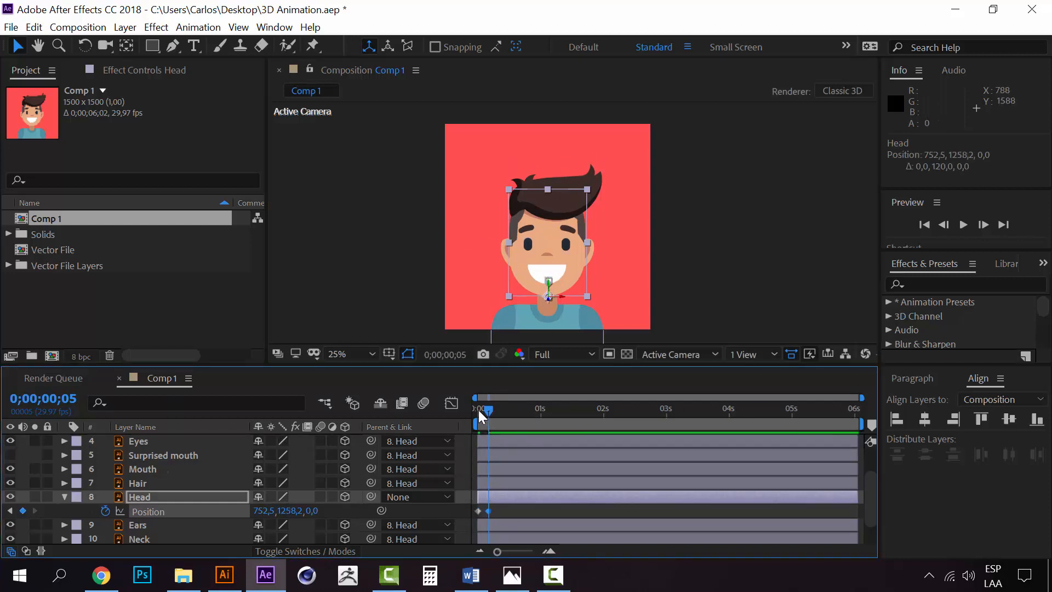
pyautogui.moveTo(479, 410); pyautogui.dragTo(482, 410)
pyautogui.press('pagedown')
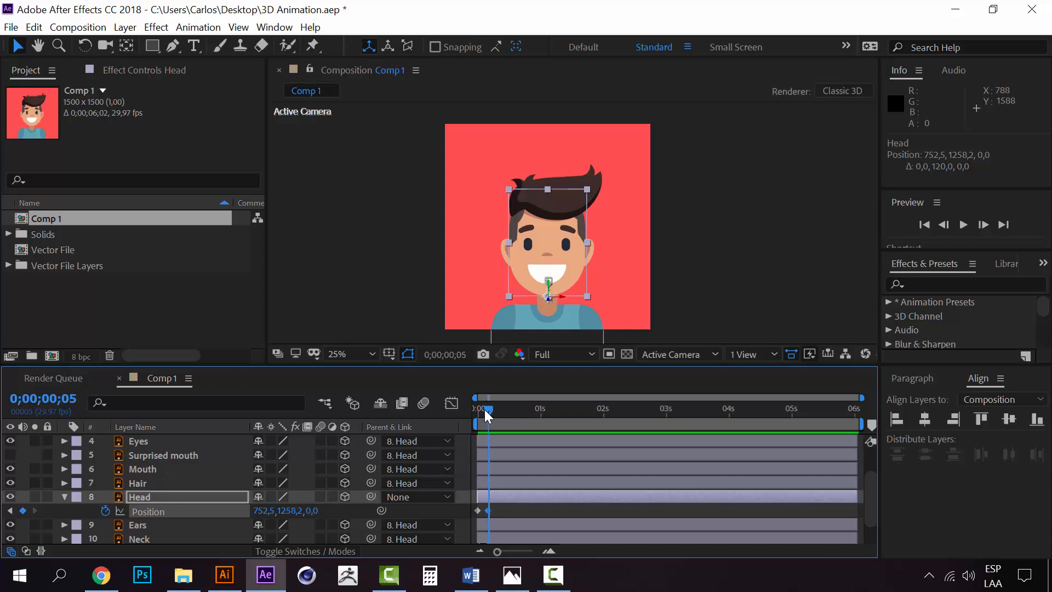
pyautogui.press('Up')
pyautogui.hotkey('shift', 'Up')
pyautogui.hotkey('shift', 'Up')
pyautogui.hotkey('shift', 'Up')
pyautogui.hotkey('shift', 'Up')
pyautogui.hotkey('shift', 'Up')
pyautogui.hotkey('shift', 'Up')
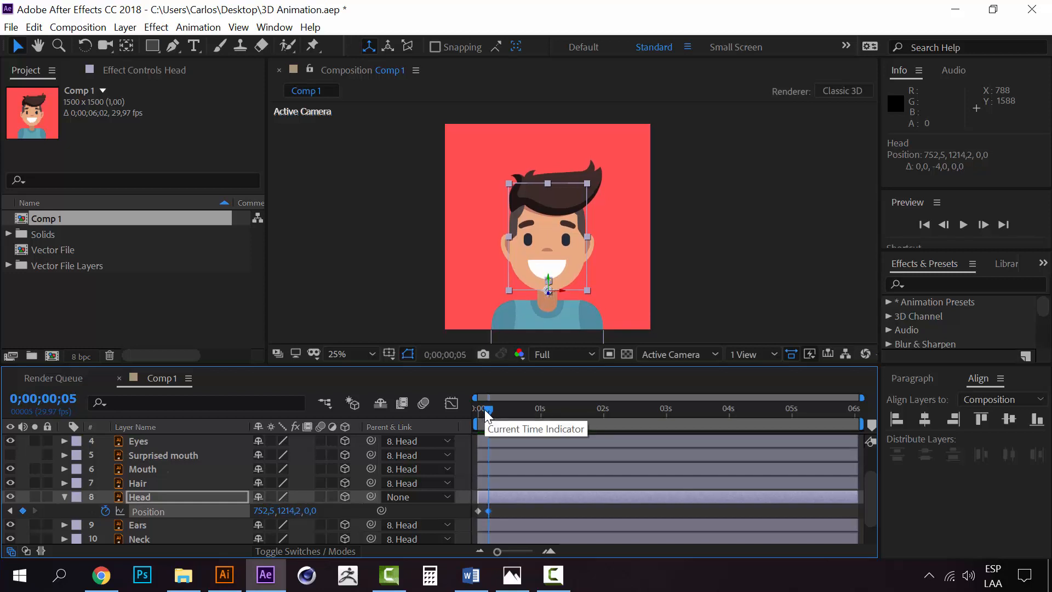
pyautogui.moveTo(485, 414); pyautogui.dragTo(474, 415)
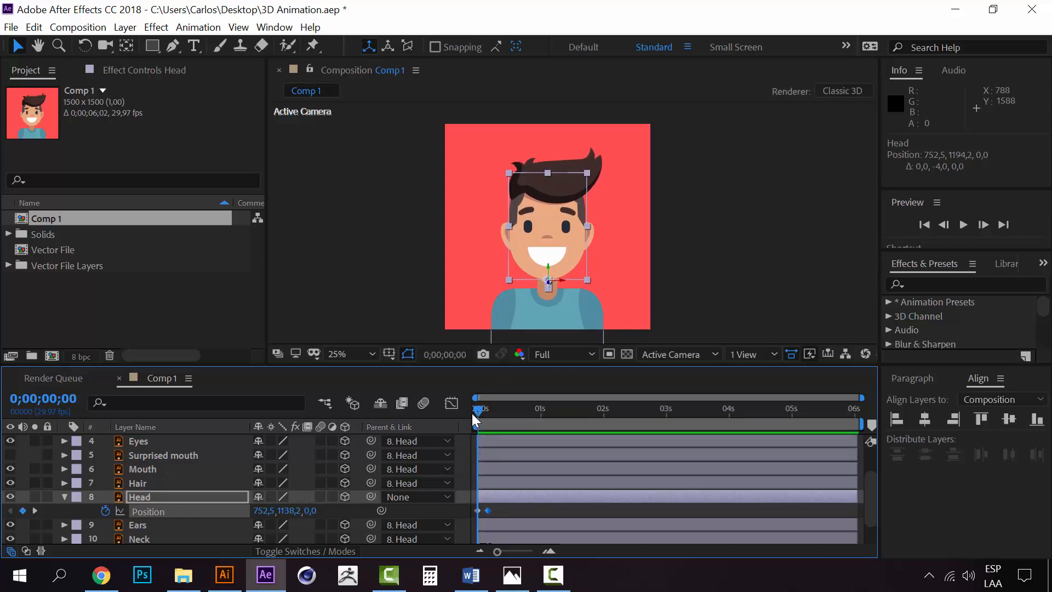
pyautogui.press('Delete')
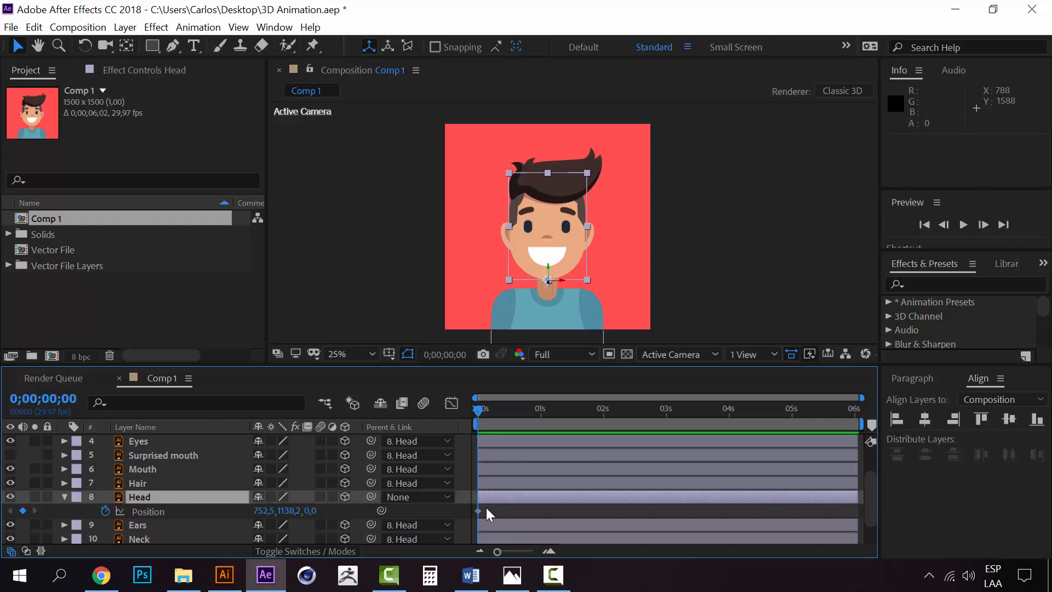
# Lower the Head layer to Y 1166,2 with a Position keyframe at 0;00;00;05, and preview the motion
pyautogui.moveTo(478, 409); pyautogui.dragTo(487, 409)
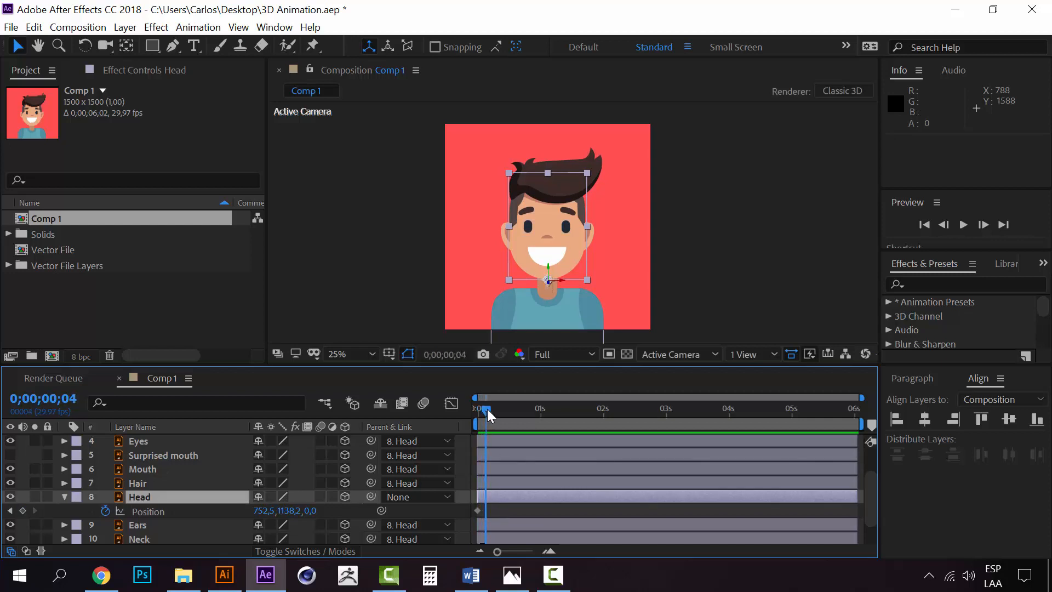
pyautogui.press('Down')
pyautogui.press('Down')
pyautogui.press('Down')
pyautogui.press('Down')
pyautogui.press('Down')
pyautogui.press('Down')
pyautogui.press('Down')
pyautogui.press('Down')
pyautogui.press('Down')
pyautogui.press('Down')
pyautogui.press('Down')
pyautogui.press('Down')
pyautogui.press('Down')
pyautogui.press('Down')
pyautogui.press('Down')
pyautogui.press('Down')
pyautogui.press('Down')
pyautogui.press('Down')
pyautogui.press('Down')
pyautogui.press('Down')
pyautogui.press('Down')
pyautogui.press('Down')
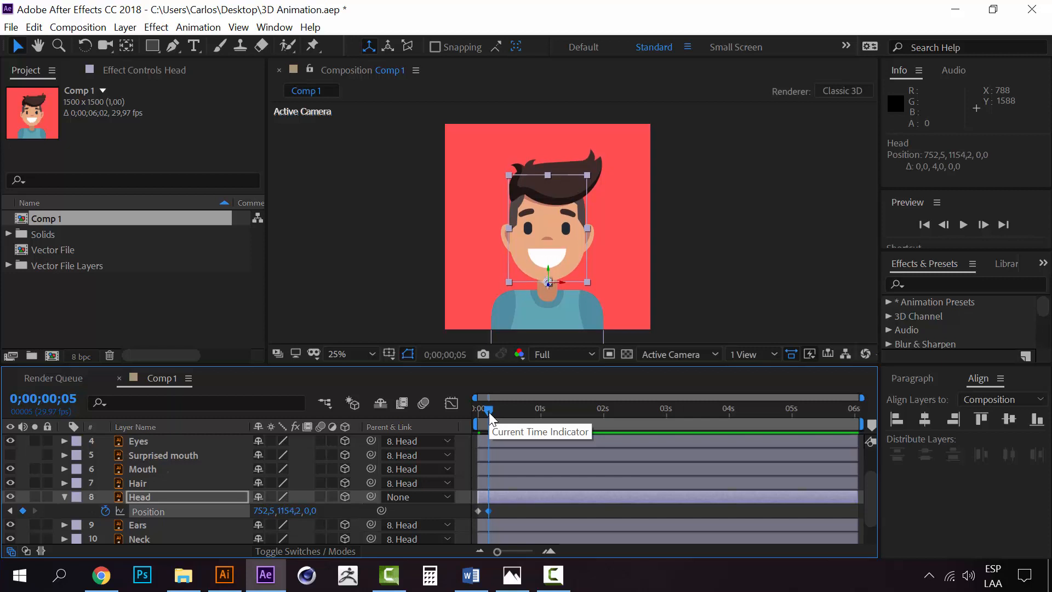
pyautogui.press('Home')
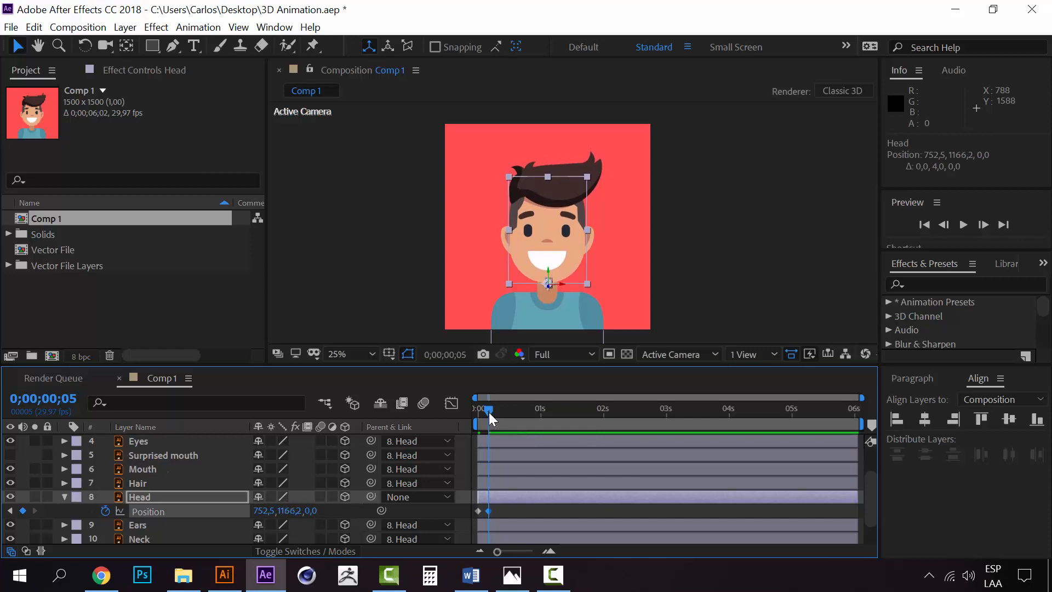
pyautogui.press('space')
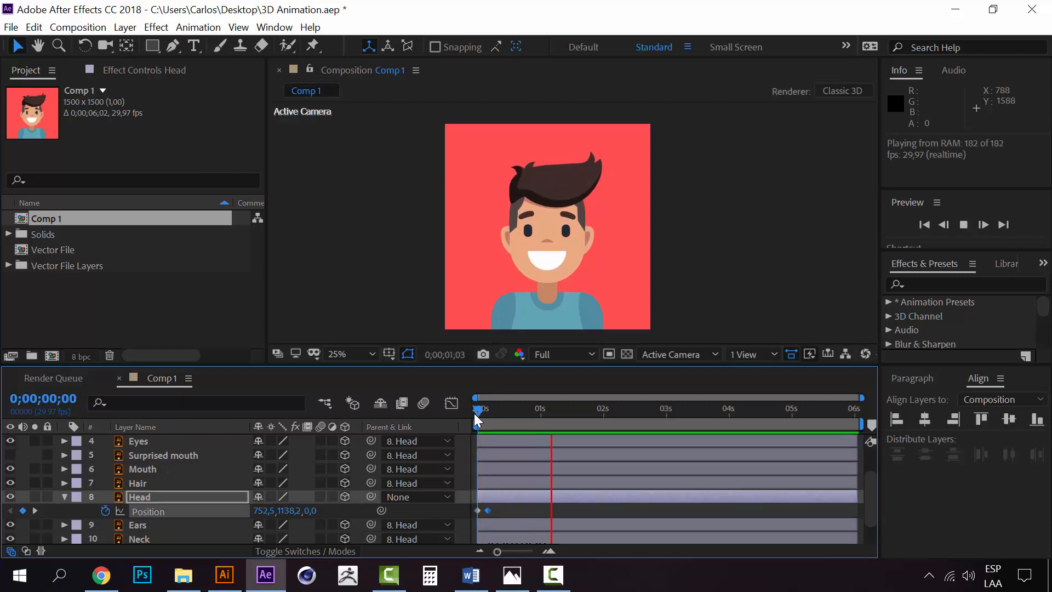
pyautogui.press('space')
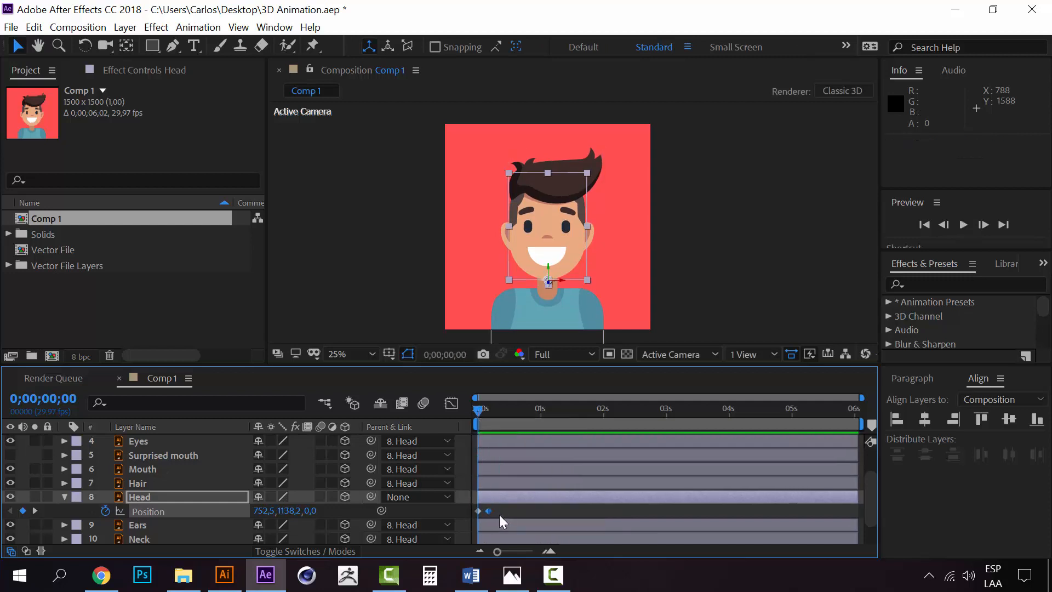
# Apply Easy Ease to both Head Position keyframes and play the result
pyautogui.moveTo(501, 510); pyautogui.dragTo(482, 517)
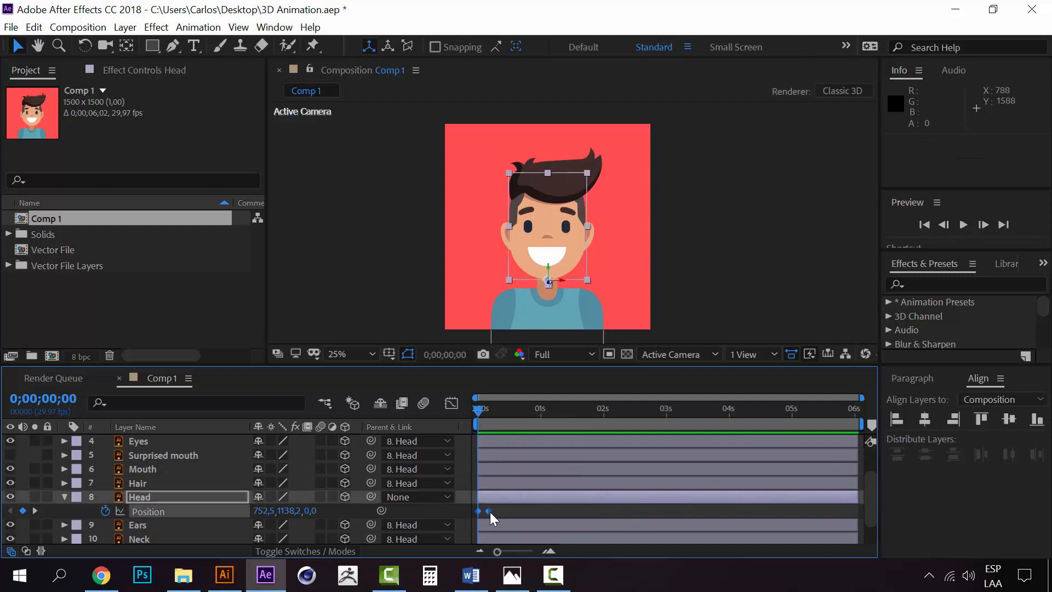
pyautogui.rightClick(488, 512)
pyautogui.moveTo(596, 502)
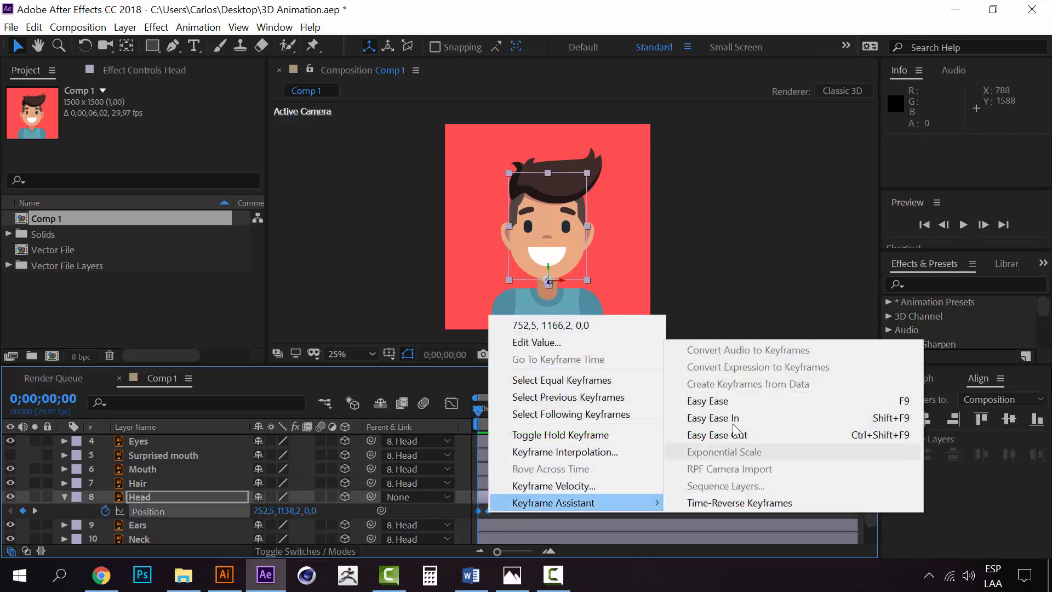
pyautogui.click(736, 403)
pyautogui.press('space')
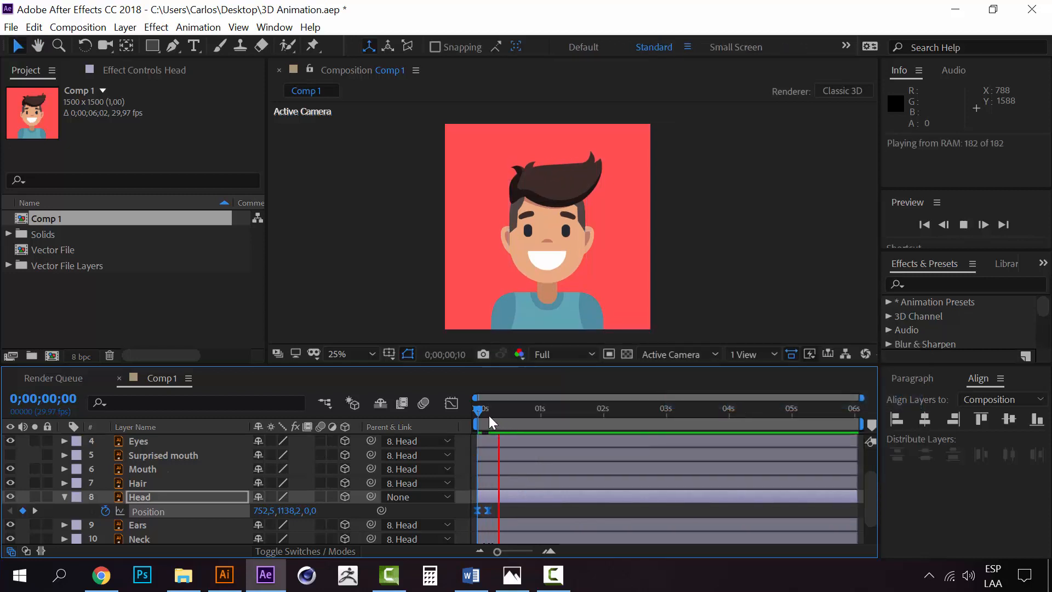
# Copy the Head layer's first Position keyframe to 0;00;00;20
pyautogui.moveTo(477, 411); pyautogui.dragTo(522, 411)
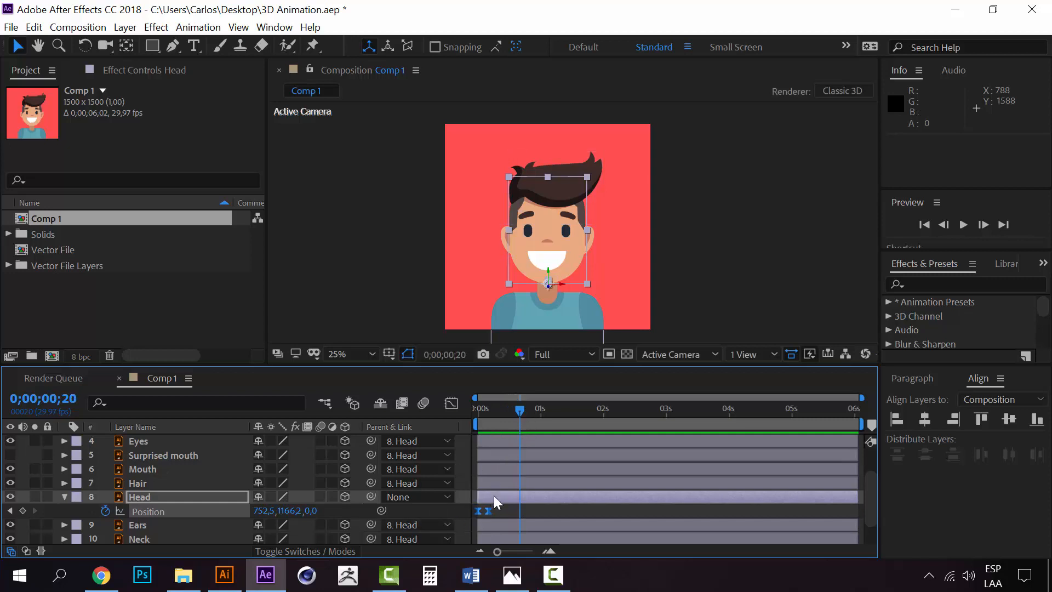
pyautogui.click(478, 509)
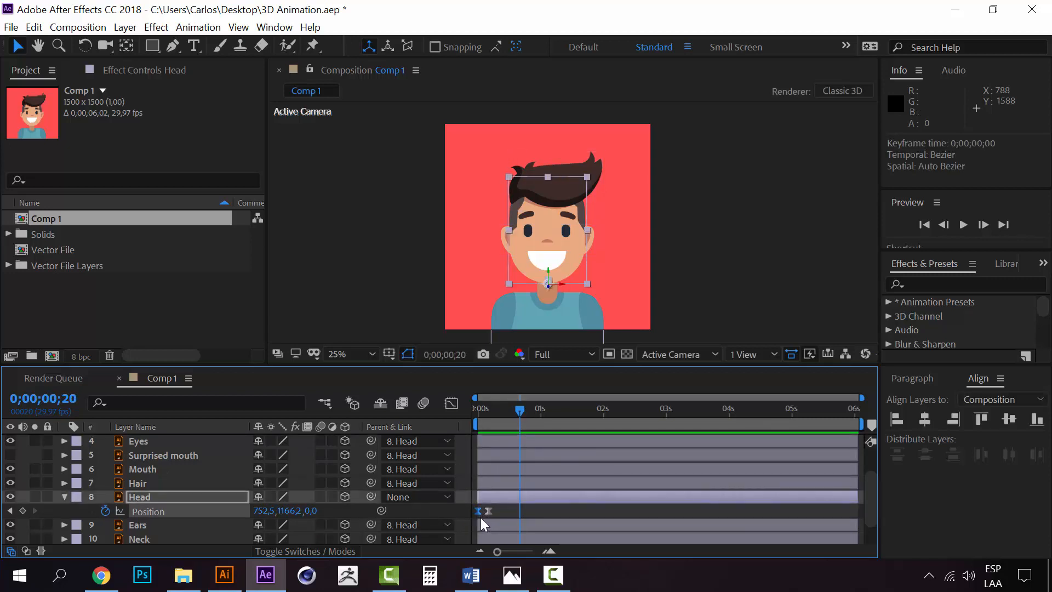
pyautogui.hotkey('ctrl', 'v')
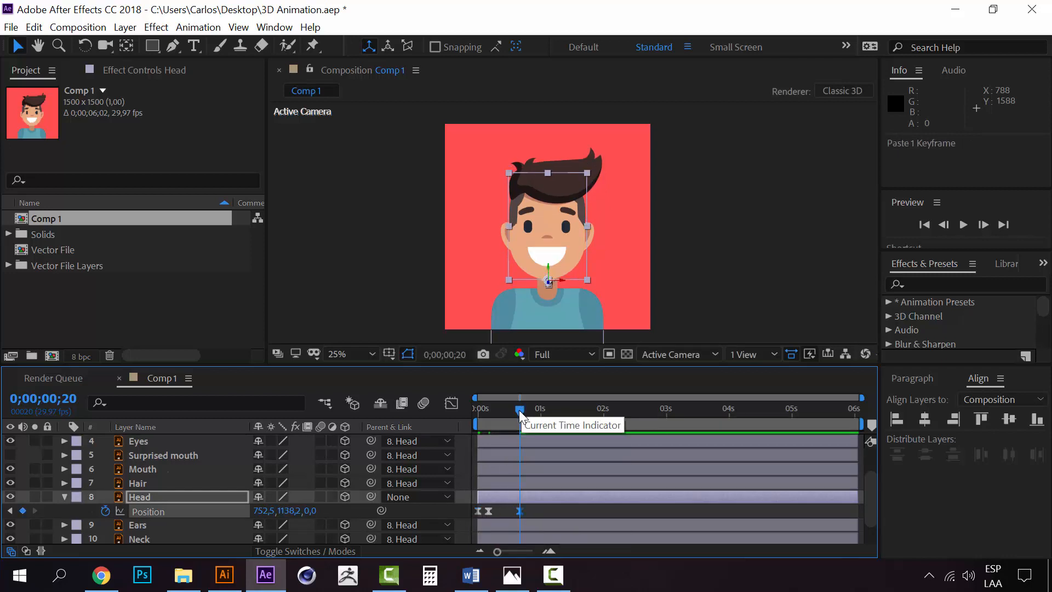
# Preview the head's down-and-up movement from the start of the timeline several times, and reselect the Head layer
pyautogui.moveTo(518, 410); pyautogui.dragTo(447, 409)
pyautogui.press('space')
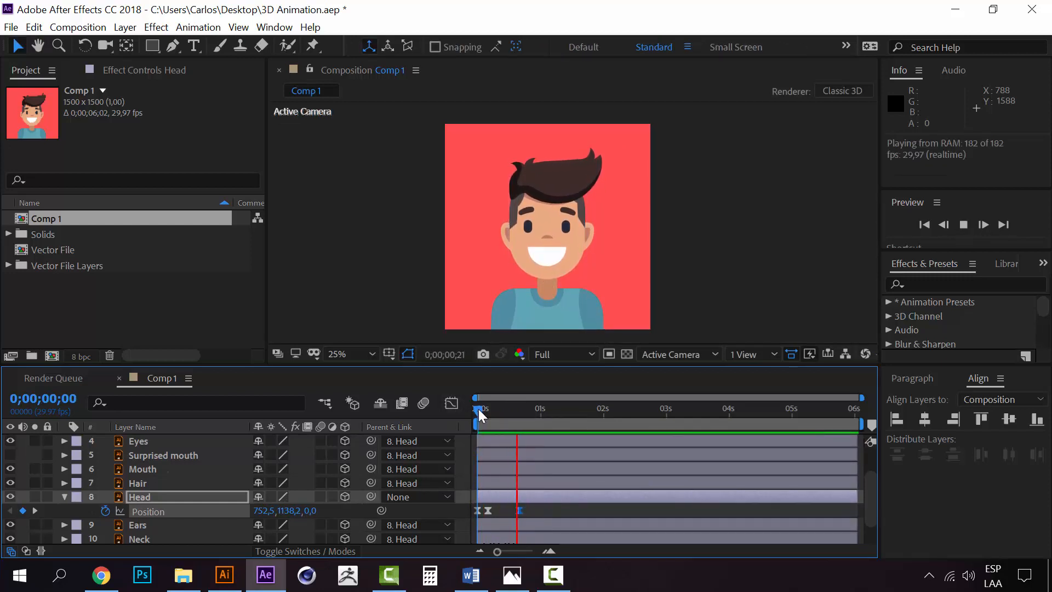
pyautogui.press('space')
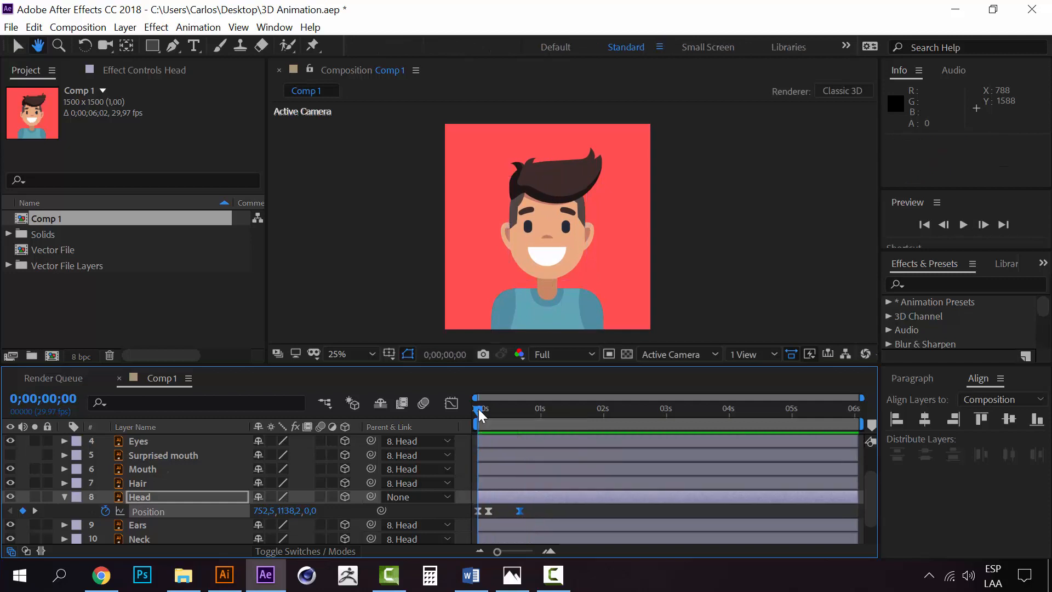
pyautogui.press('space')
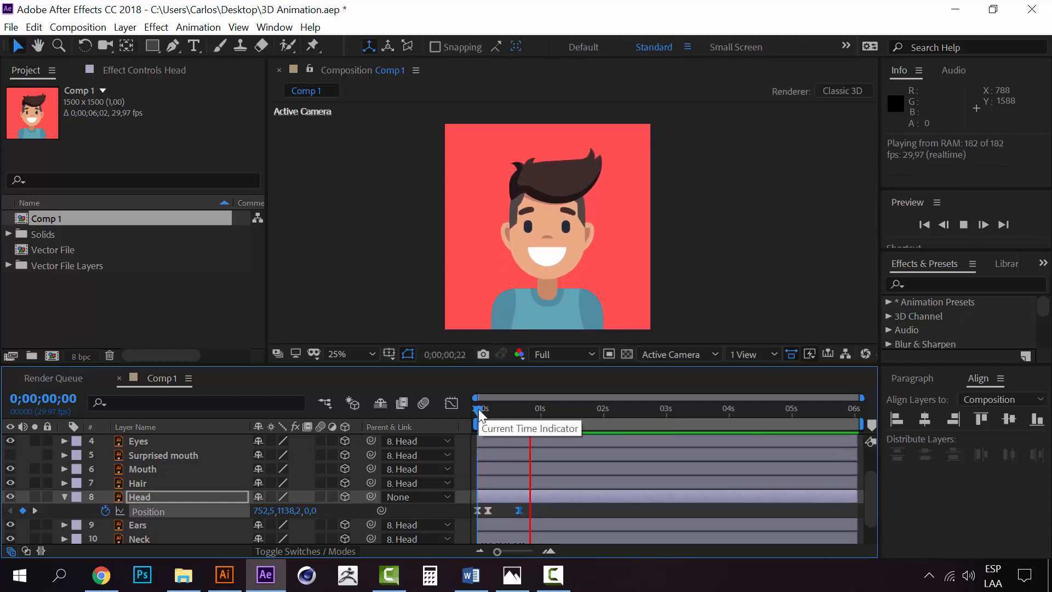
pyautogui.press('space')
pyautogui.press('space')
pyautogui.press('space')
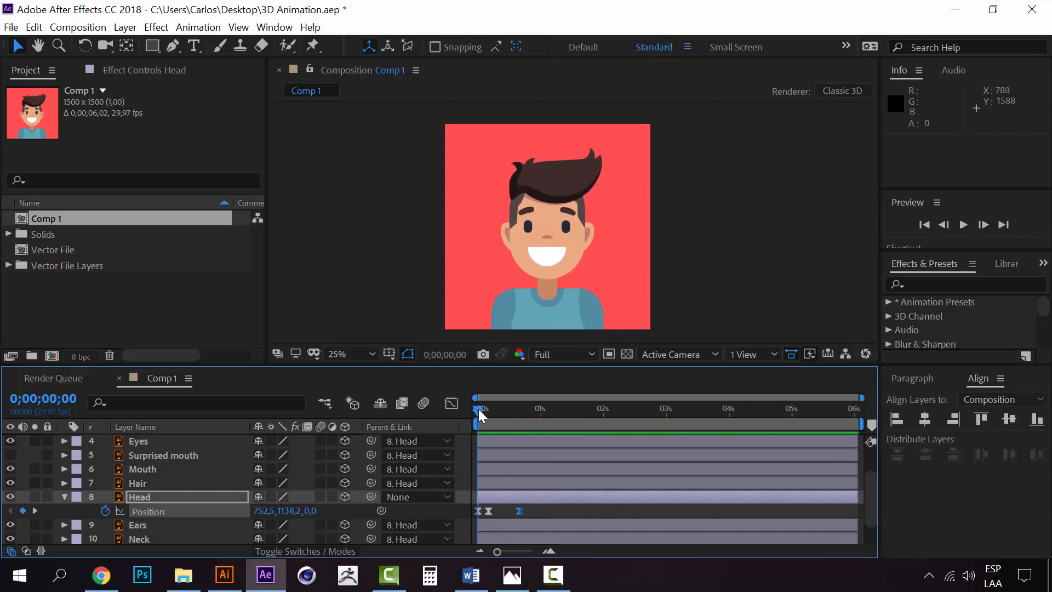
pyautogui.press('space')
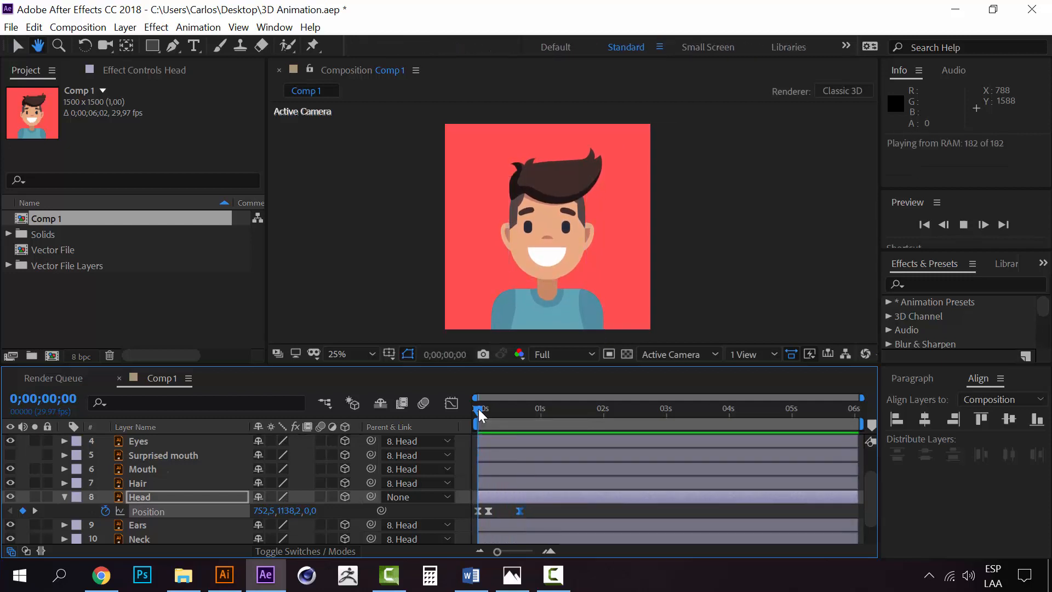
pyautogui.press('space')
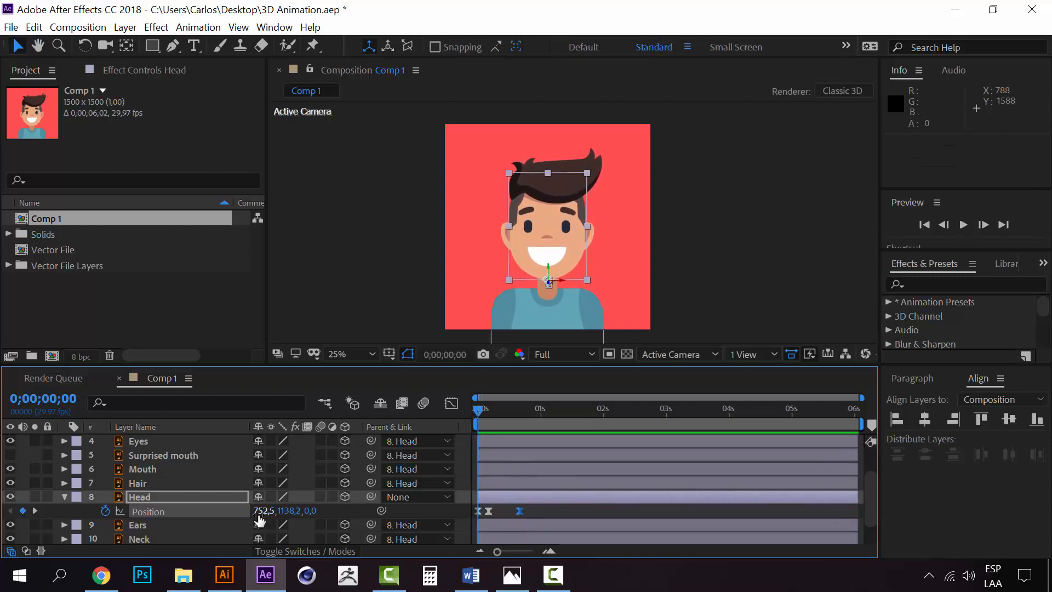
pyautogui.click(147, 494)
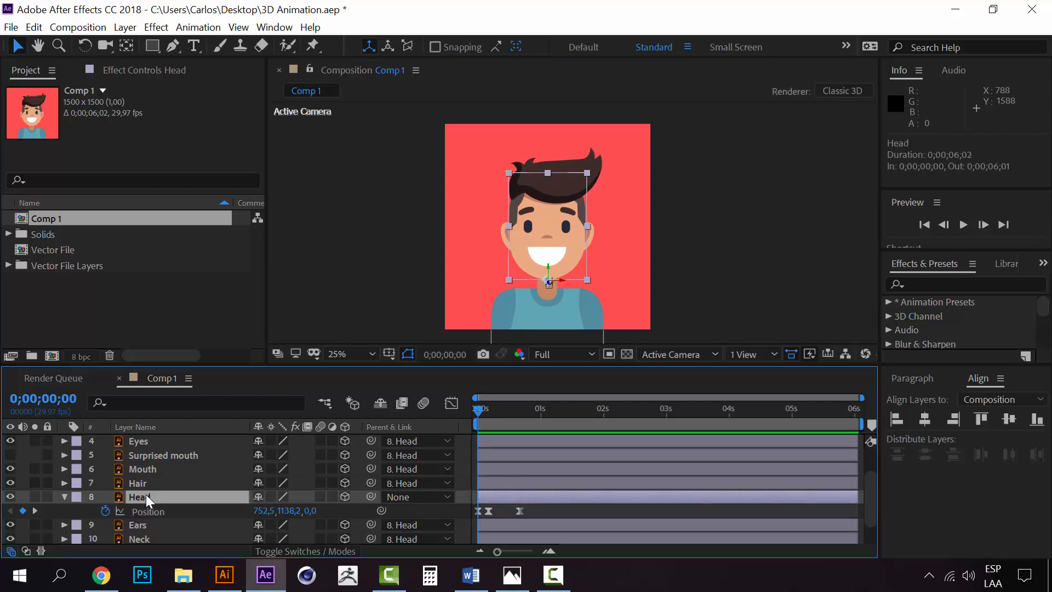
# Enable Orientation keyframing on the Head layer at 0;00;00;00 and add a second, unchanged Orientation keyframe at 0;00;00;07
pyautogui.press('r')
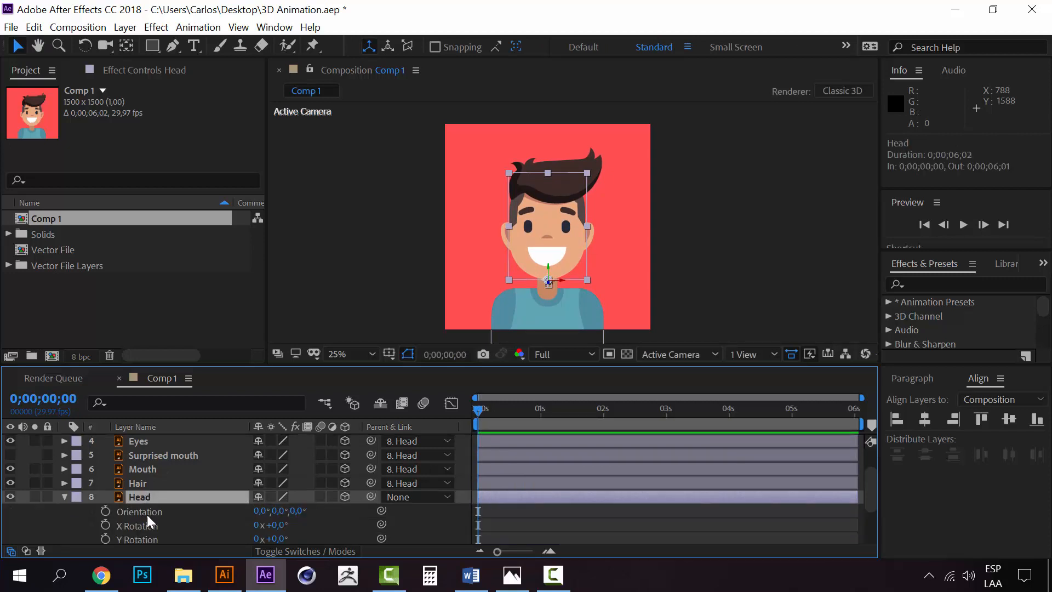
pyautogui.click(105, 511)
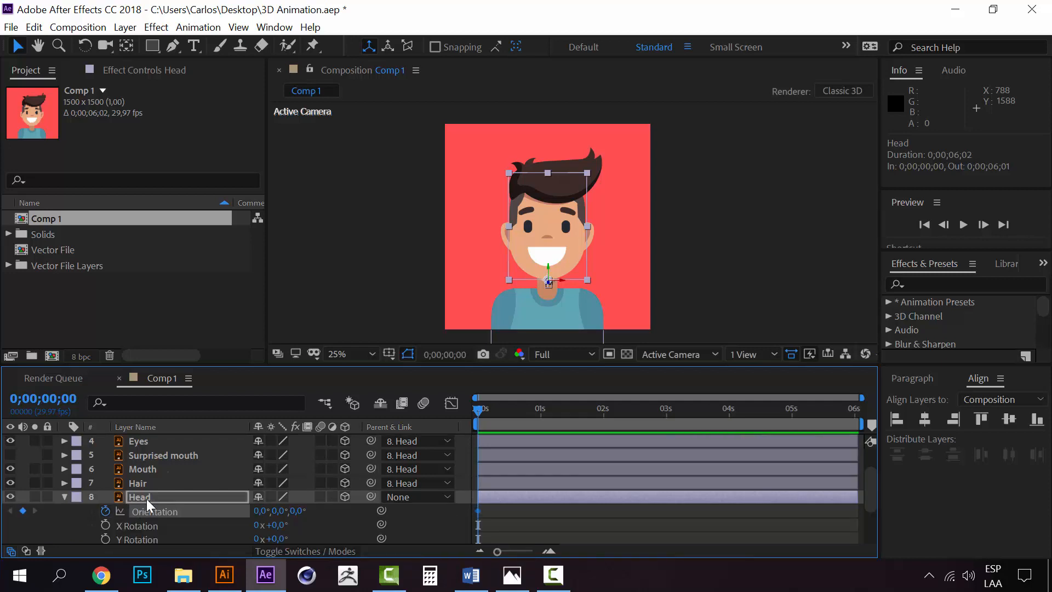
pyautogui.press('u')
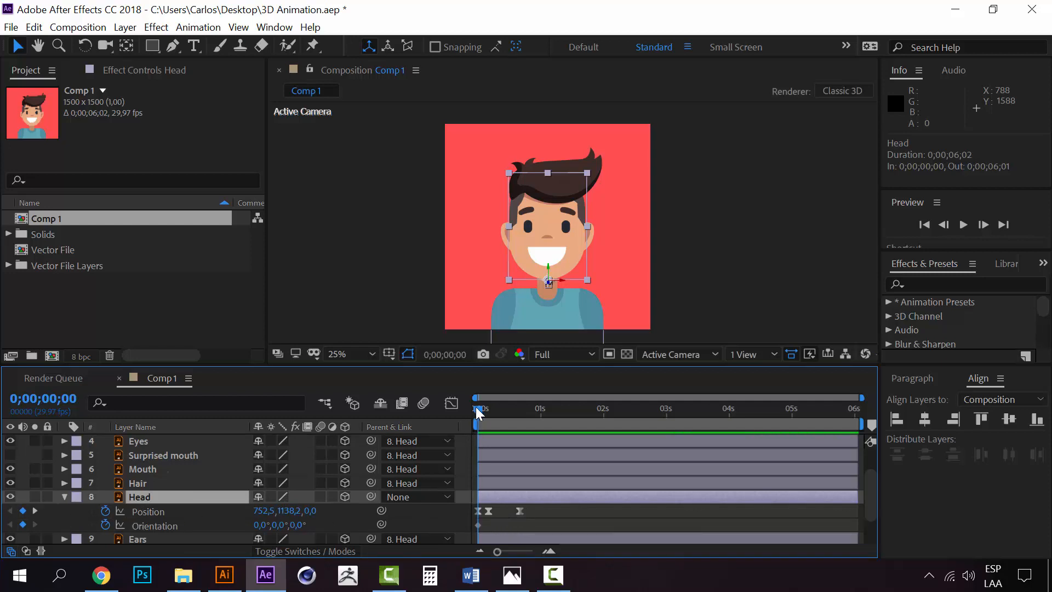
pyautogui.moveTo(481, 413); pyautogui.dragTo(493, 410)
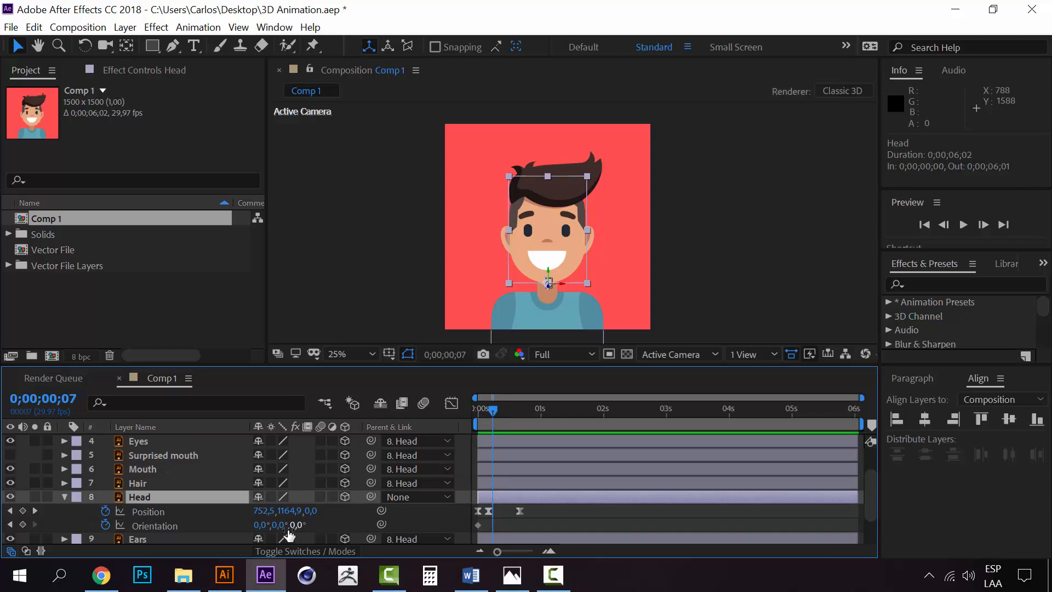
pyautogui.click(23, 524)
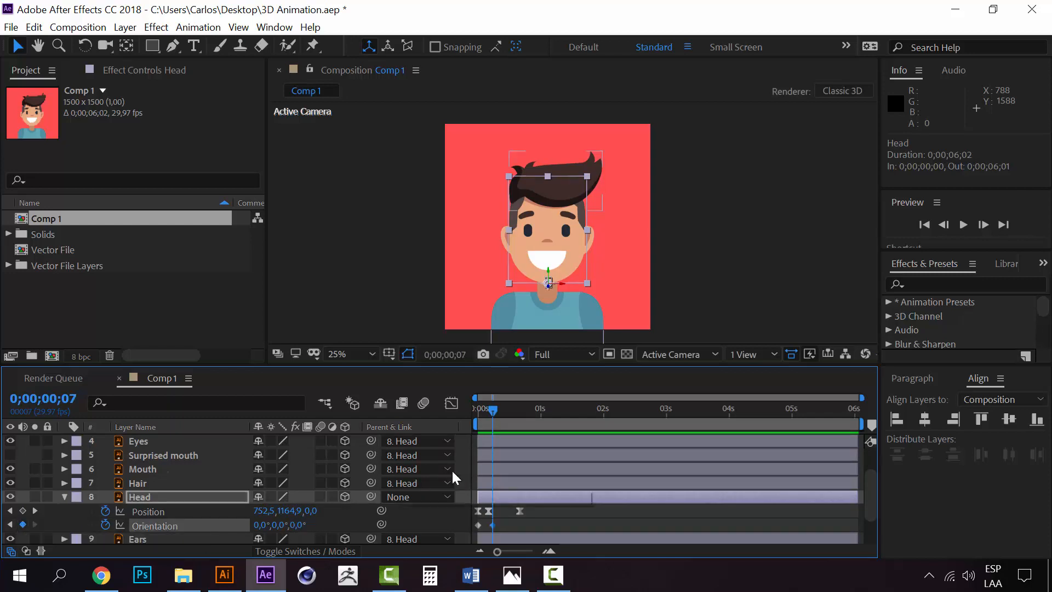
# Tilt the Head layer to a Z Orientation of 9° at 0;00;00;16
pyautogui.moveTo(492, 411); pyautogui.dragTo(508, 411)
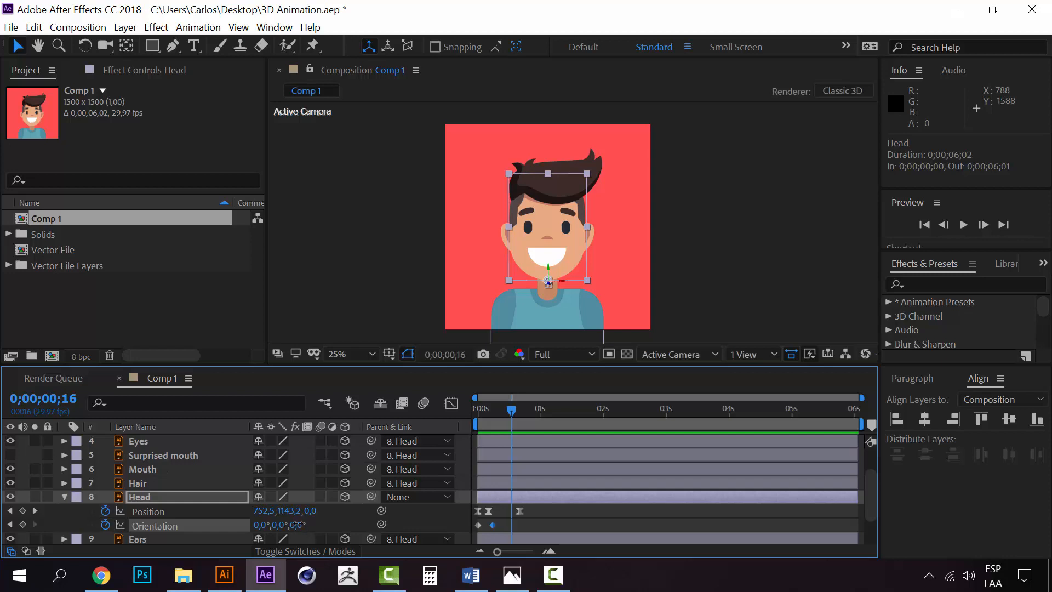
pyautogui.moveTo(297, 525); pyautogui.dragTo(305, 524)
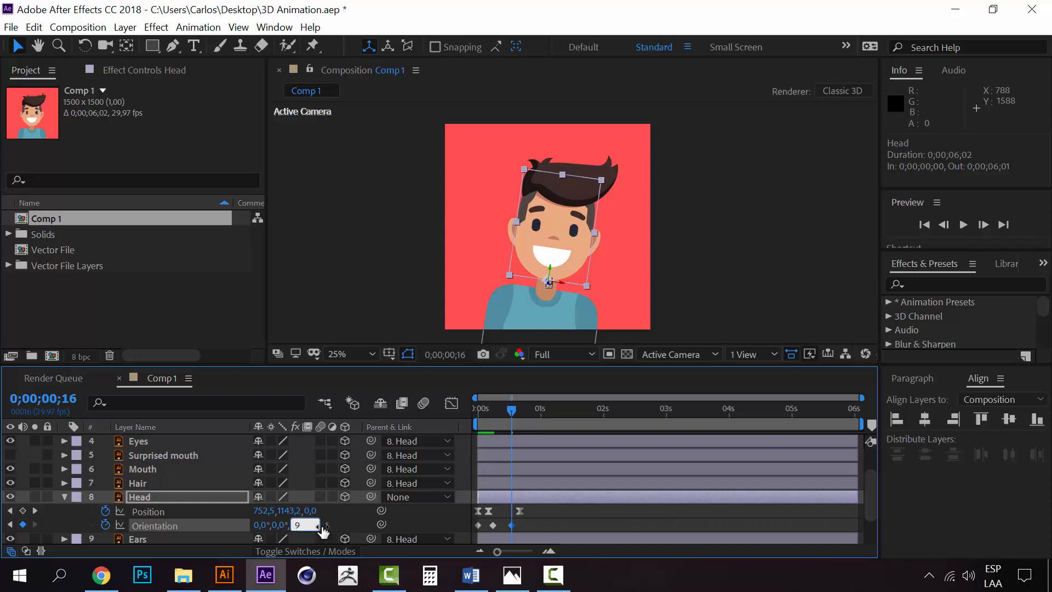
pyautogui.click(406, 513)
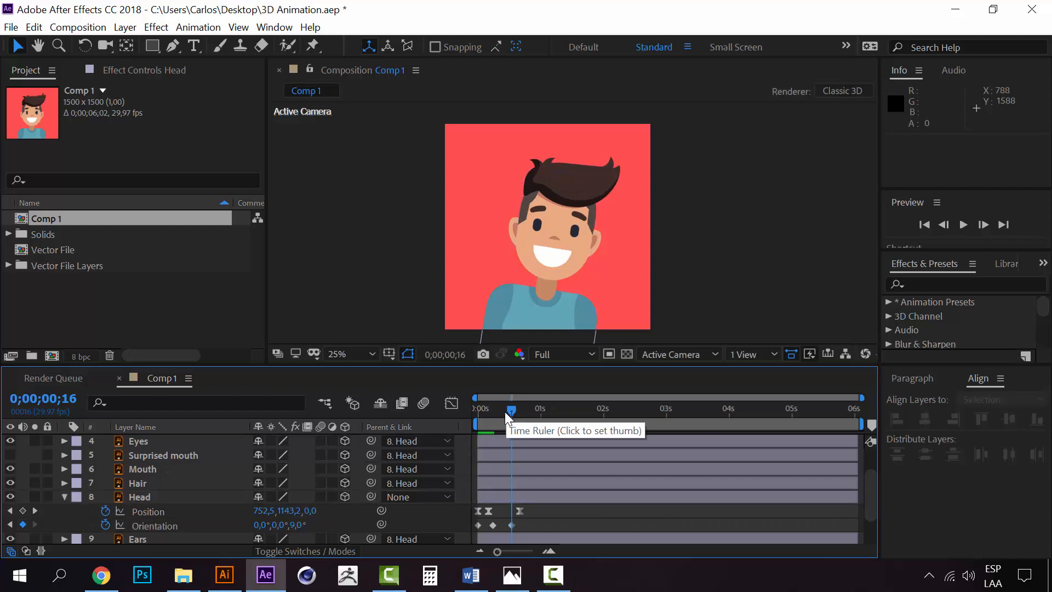
# Apply Easy Ease to all three of the Head layer's Orientation keyframes
pyautogui.moveTo(515, 527); pyautogui.dragTo(478, 529)
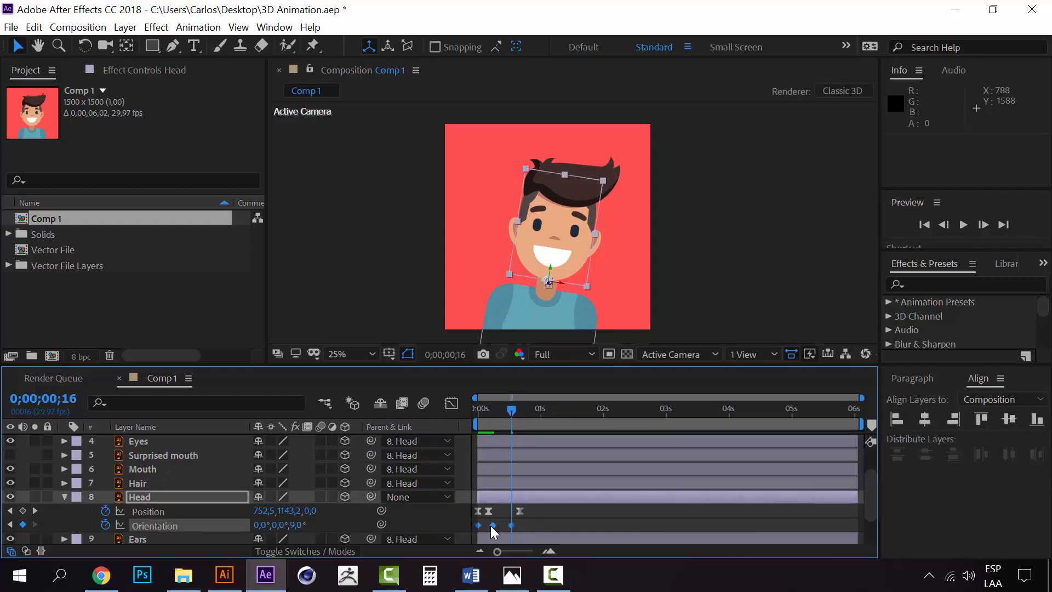
pyautogui.rightClick(492, 525)
pyautogui.moveTo(580, 514)
pyautogui.click(734, 418)
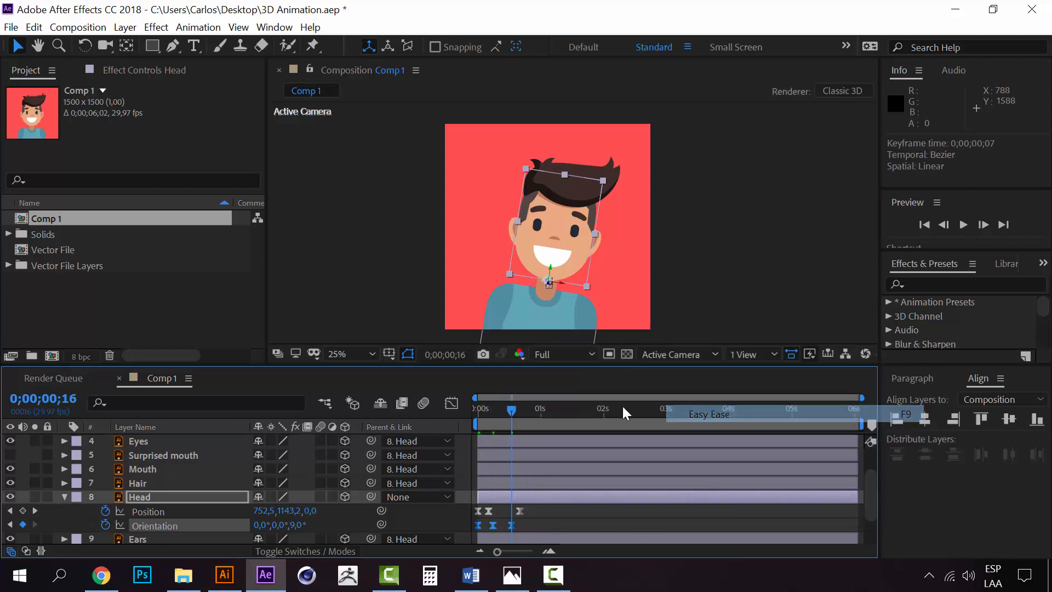
# Preview the head's tilt several times from the start of the timeline, with the time scale enlarged
pyautogui.moveTo(515, 409); pyautogui.dragTo(477, 410)
pyautogui.press('space')
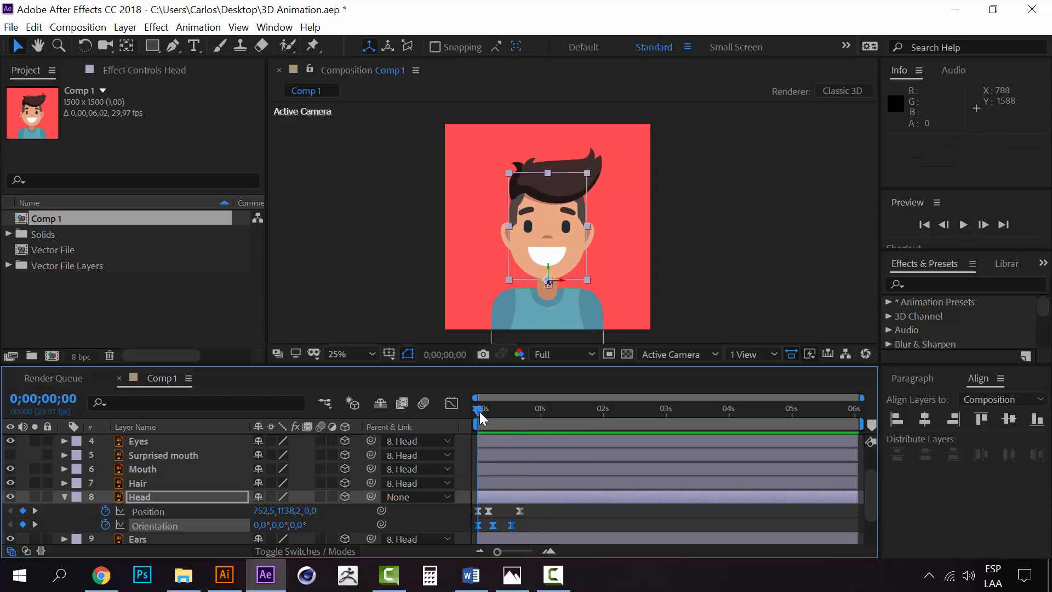
pyautogui.press('space')
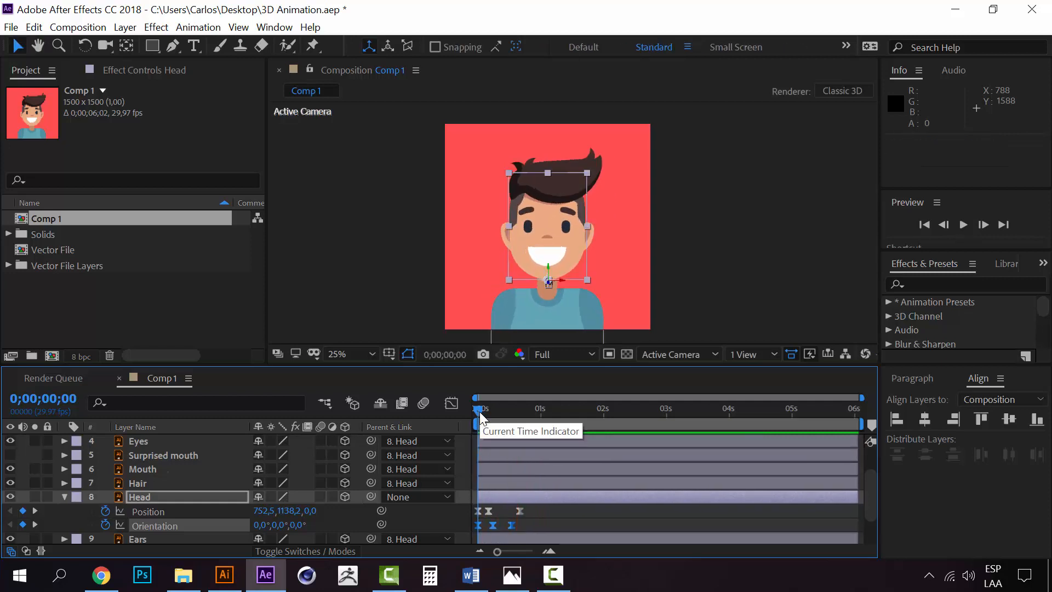
pyautogui.press('=')
pyautogui.press('space')
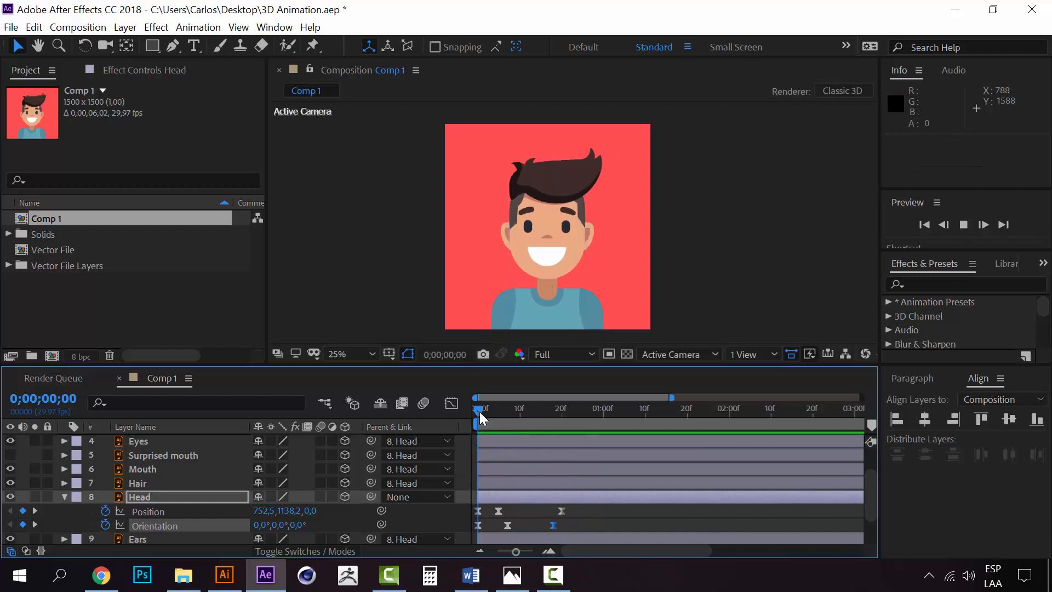
pyautogui.press('space')
pyautogui.press('space')
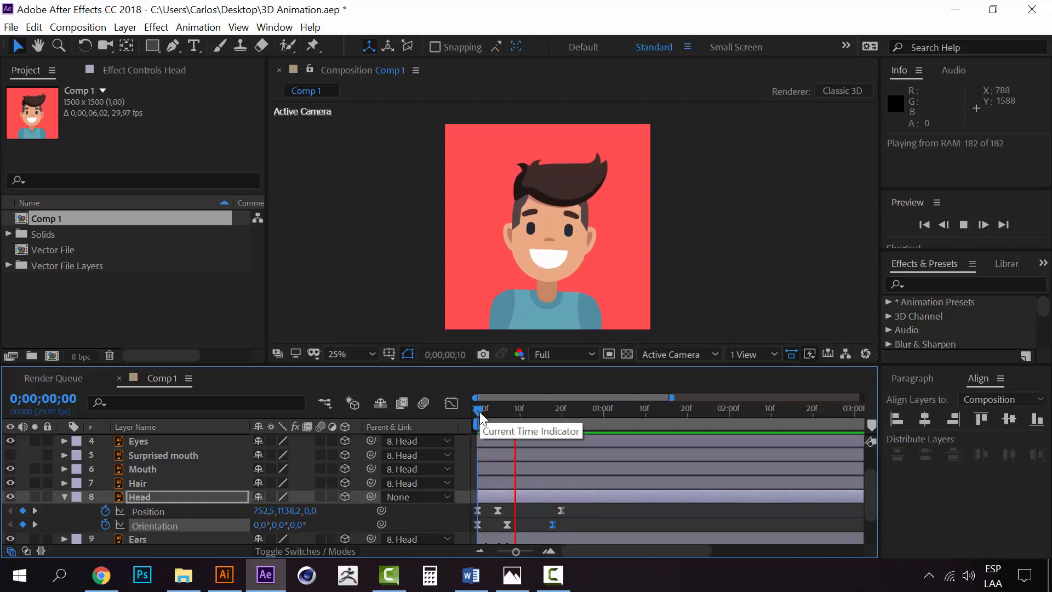
pyautogui.moveTo(480, 414); pyautogui.dragTo(443, 402)
pyautogui.press('space')
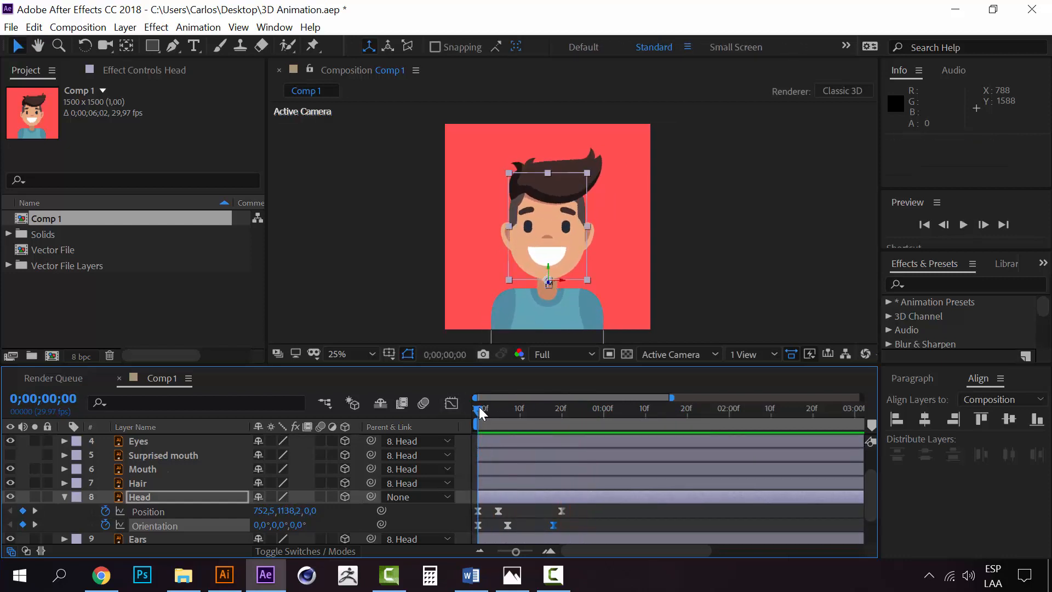
pyautogui.press('space')
# Copy the Head layer's lowered Position keyframe from 0;00;00;05 to 0;00;00;26 and preview the motion
pyautogui.moveTo(482, 408); pyautogui.dragTo(584, 423)
pyautogui.click(575, 508)
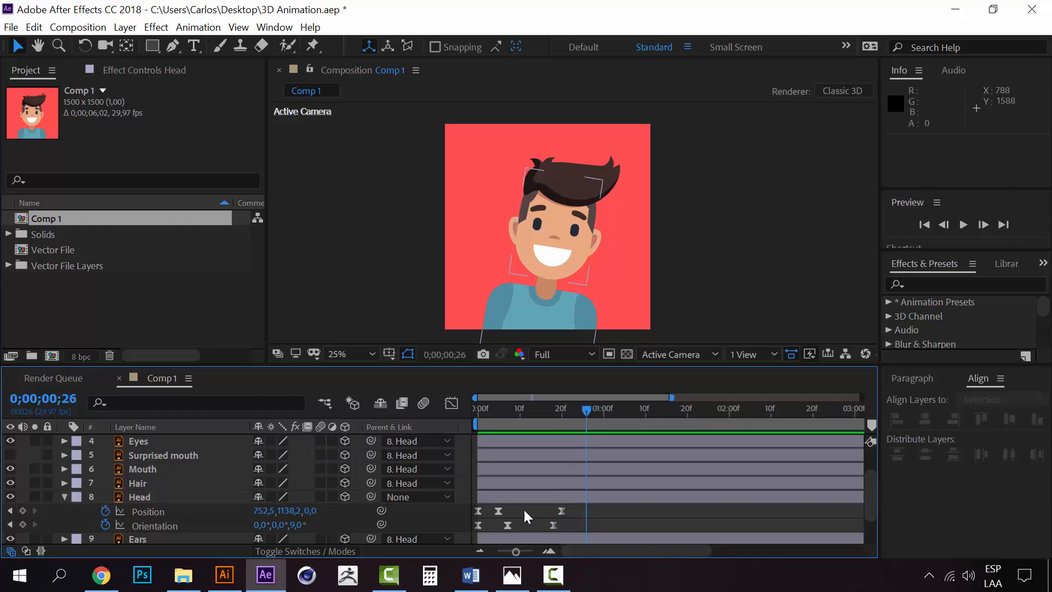
pyautogui.click(498, 509)
pyautogui.hotkey('ctrl', 'c')
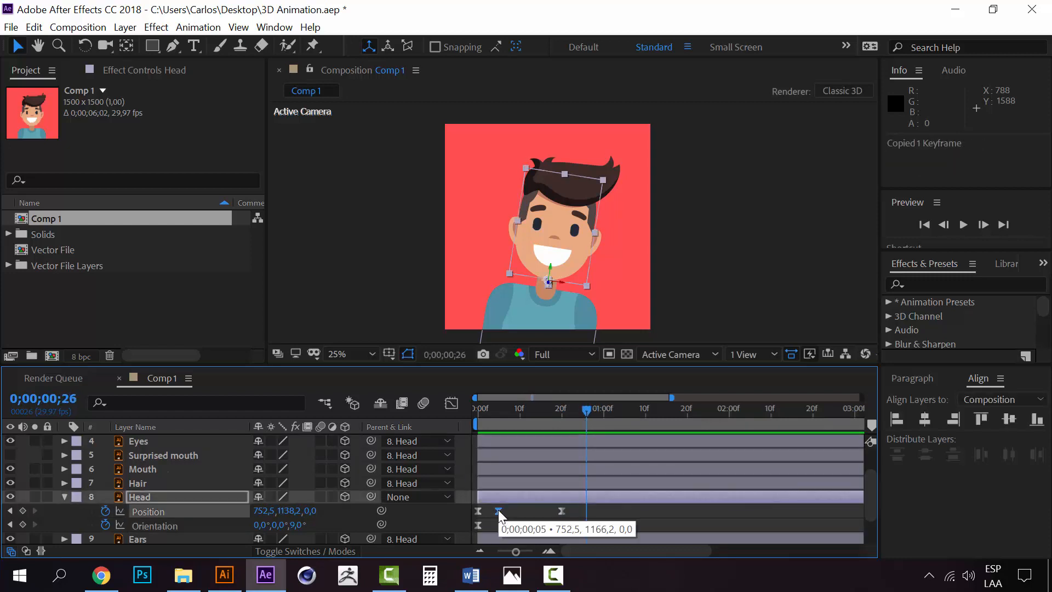
pyautogui.hotkey('ctrl', 'v')
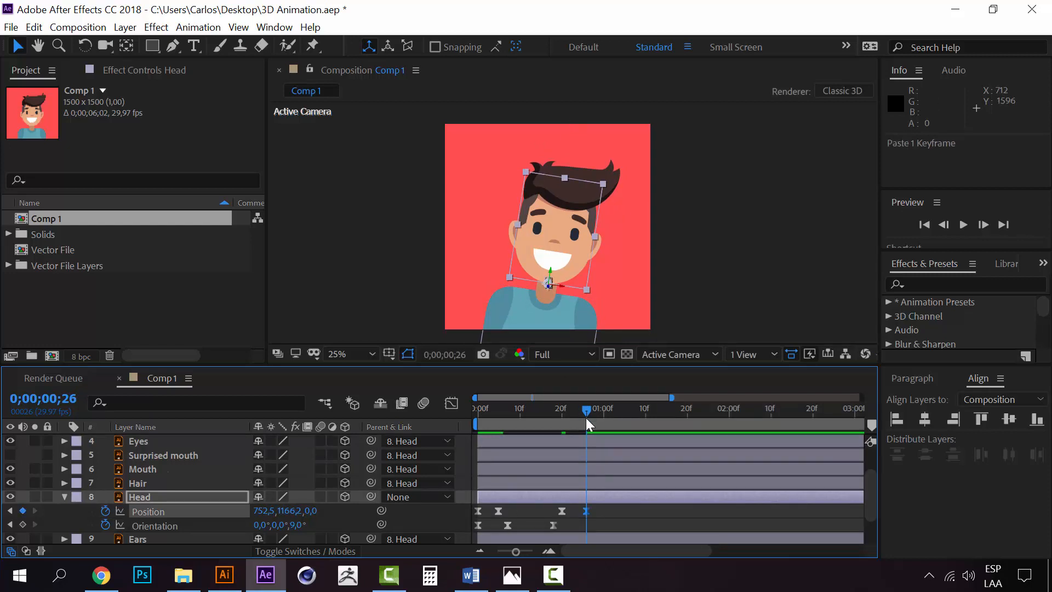
pyautogui.moveTo(586, 416); pyautogui.dragTo(495, 413)
pyautogui.press('space')
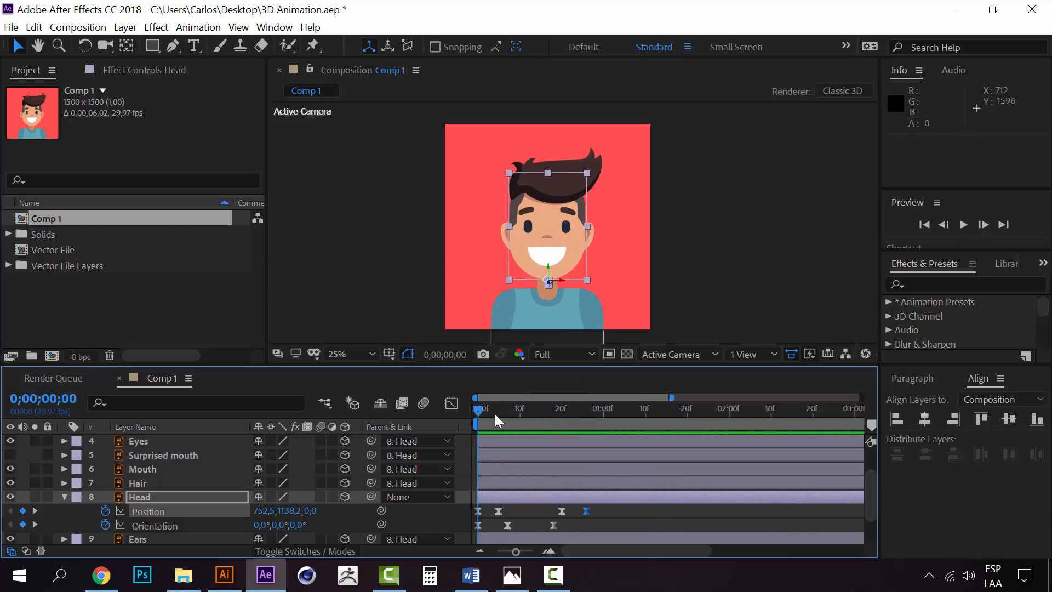
pyautogui.press('space')
# Move the Head layer's last Position keyframe to 0;00;01;00
pyautogui.moveTo(559, 409); pyautogui.dragTo(564, 408)
pyautogui.doubleClick(585, 511)
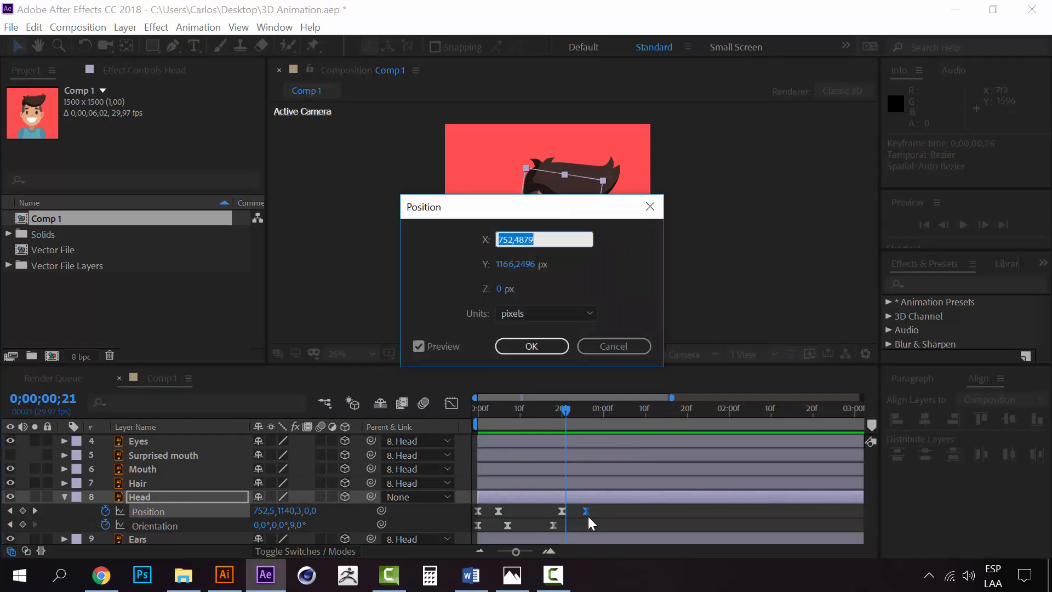
pyautogui.click(620, 345)
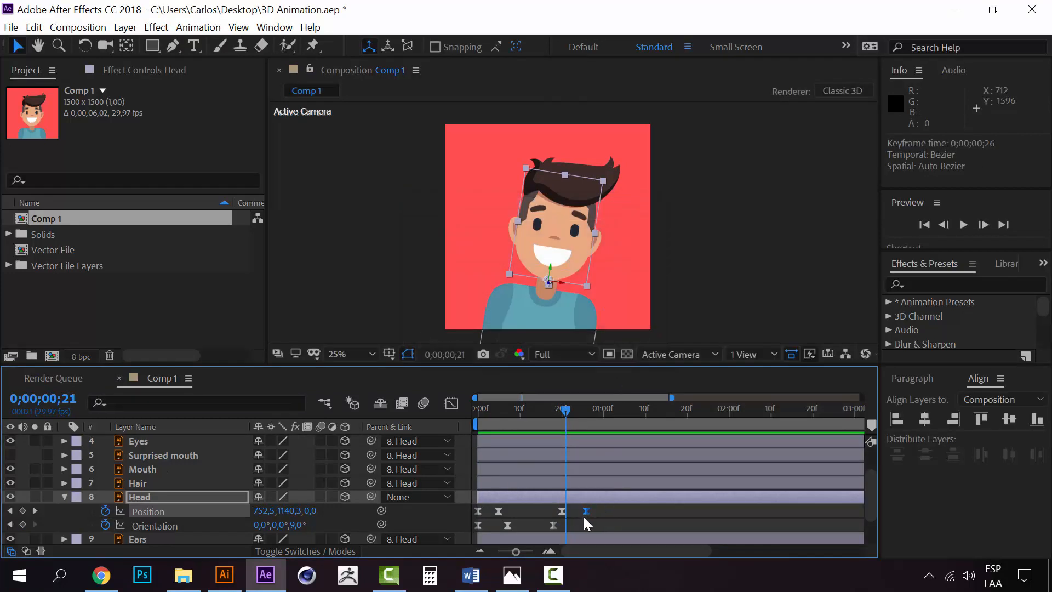
pyautogui.moveTo(586, 513); pyautogui.dragTo(604, 512)
# Copy the Head layer's Position keyframe at 0;00;00;20 to 0;00;00;26 and play the animation from the start
pyautogui.moveTo(572, 408); pyautogui.dragTo(588, 406)
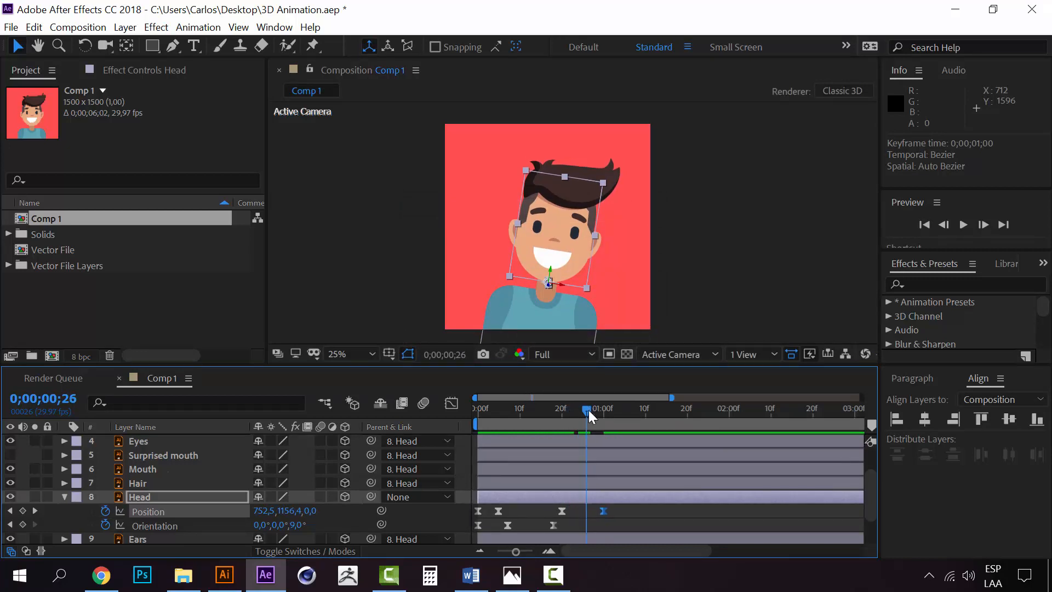
pyautogui.click(561, 515)
pyautogui.hotkey('ctrl', 'c')
pyautogui.hotkey('ctrl', 'v')
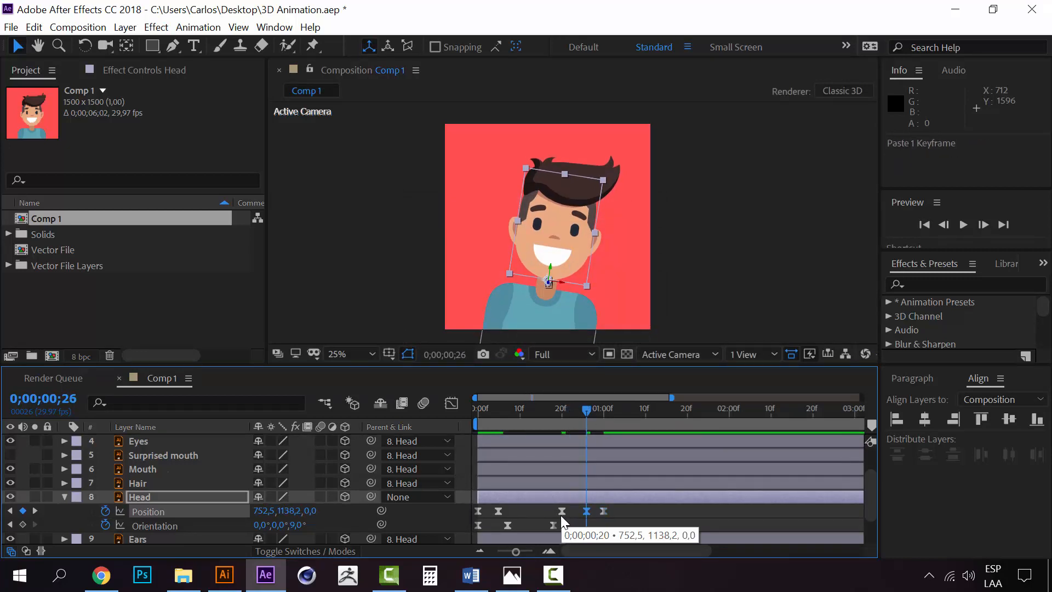
pyautogui.moveTo(587, 410); pyautogui.dragTo(470, 415)
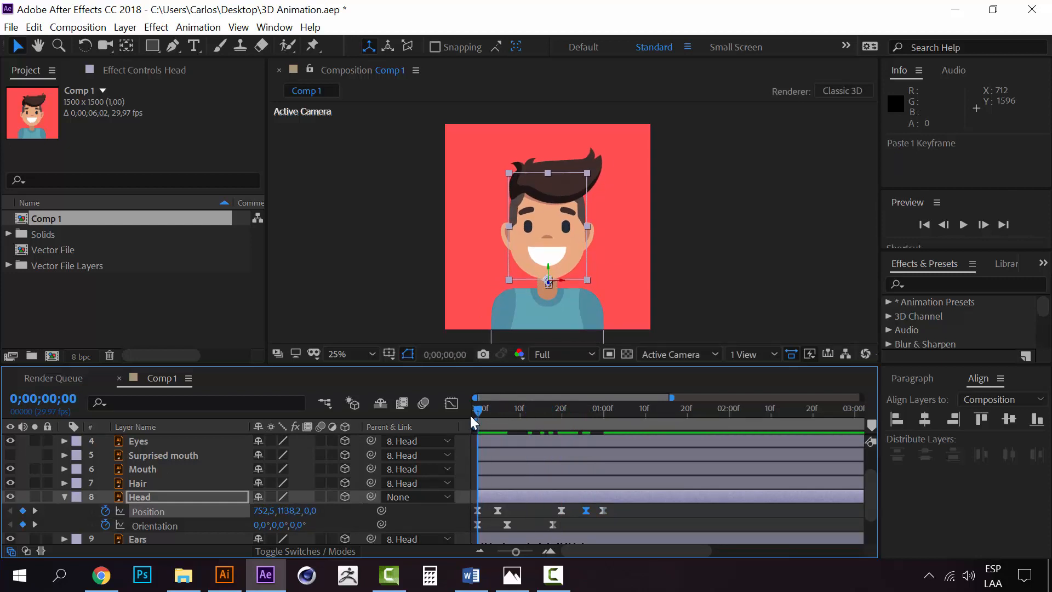
pyautogui.press('space')
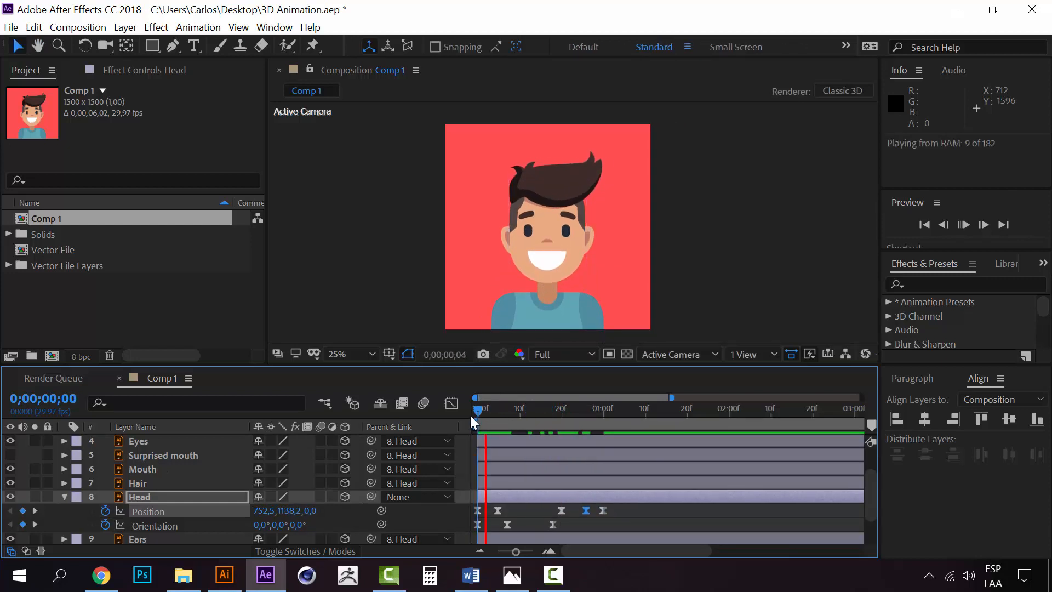
# Shift the Head layer's last Position keyframe to 0;00;01;01
pyautogui.click(558, 411)
pyautogui.moveTo(559, 413); pyautogui.dragTo(616, 419)
pyautogui.moveTo(603, 508); pyautogui.dragTo(606, 510)
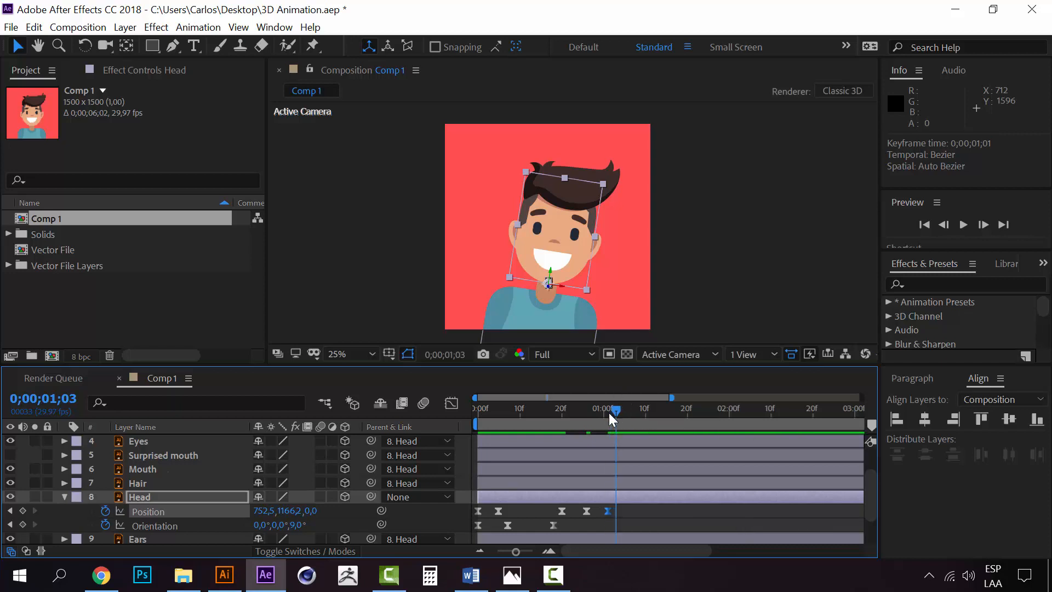
# Paste a copy of the Head layer's 0;00;00;20 Position keyframe at 0;00;01;16 to raise the head again
pyautogui.moveTo(609, 412); pyautogui.dragTo(661, 405)
pyautogui.press('space')
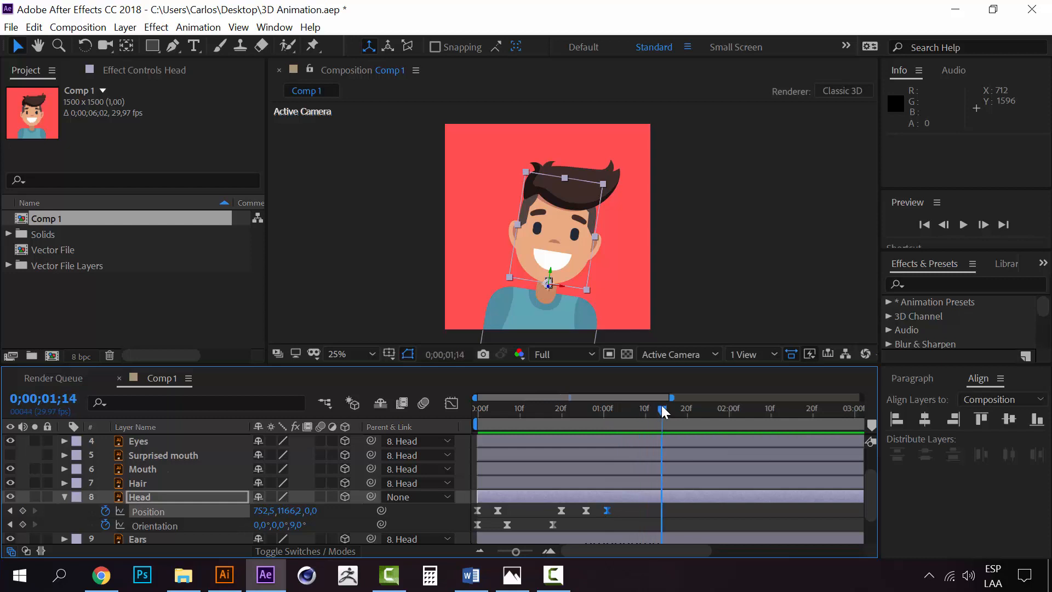
pyautogui.click(561, 510)
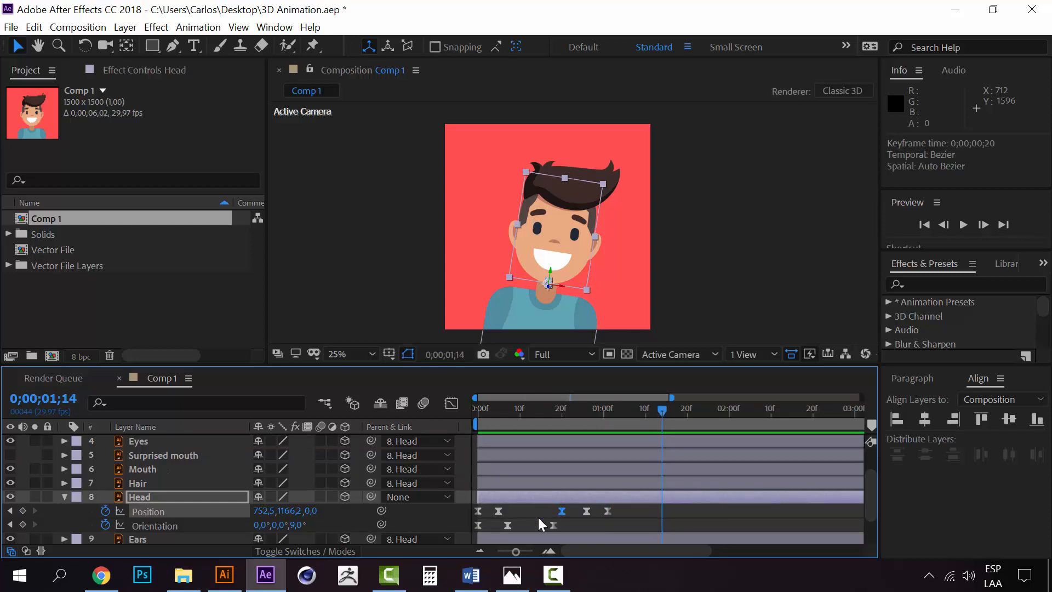
pyautogui.hotkey('ctrl', 'c')
pyautogui.click(666, 409)
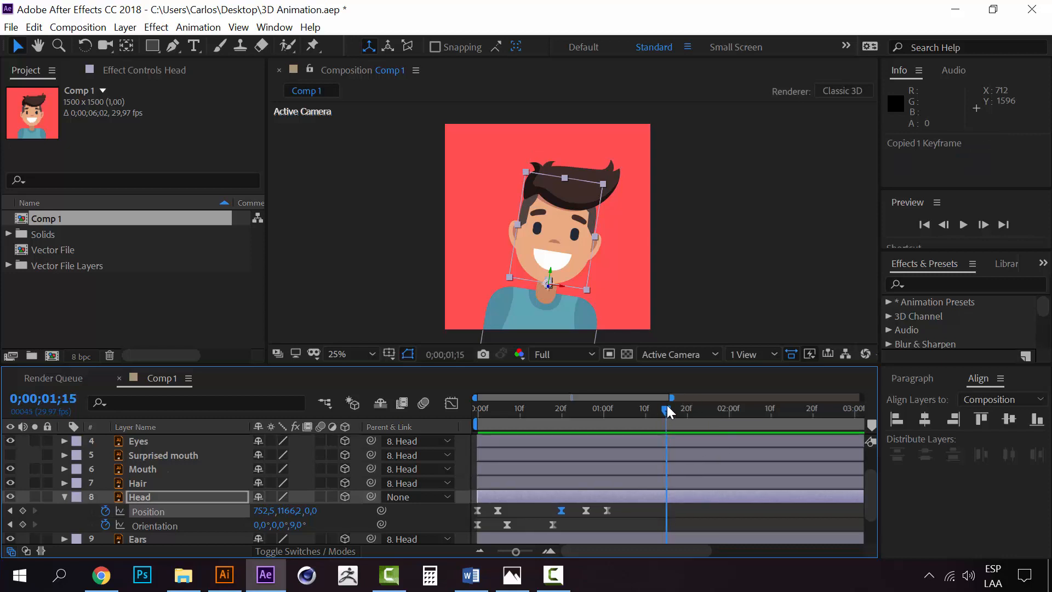
pyautogui.click(670, 407)
pyautogui.hotkey('ctrl', 'v')
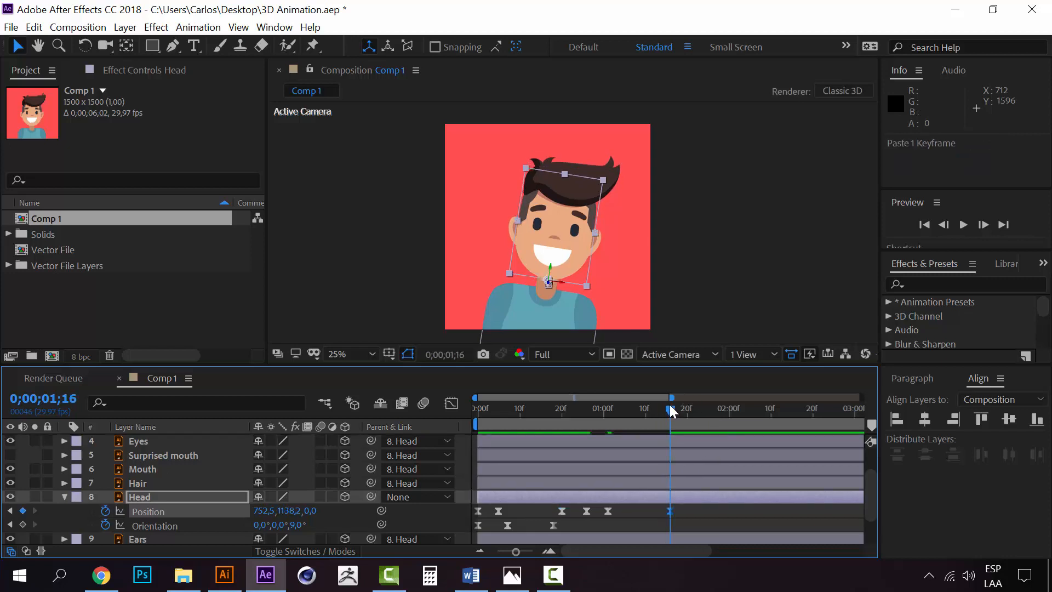
# Play the full head animation repeatedly from the start of the timeline
pyautogui.moveTo(669, 409); pyautogui.dragTo(465, 423)
pyautogui.press('space')
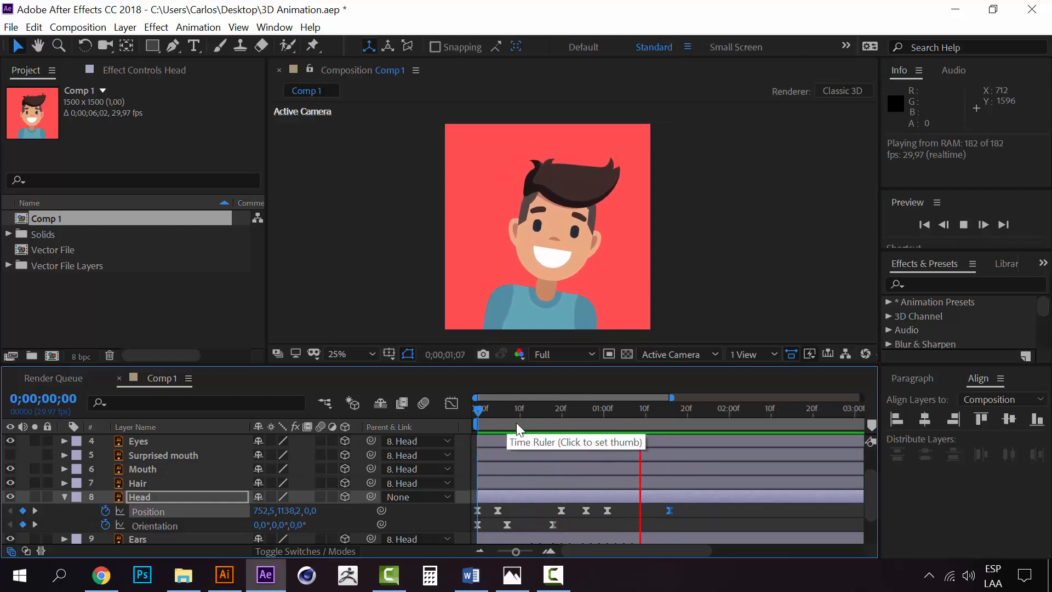
pyautogui.press('space')
pyautogui.press('space')
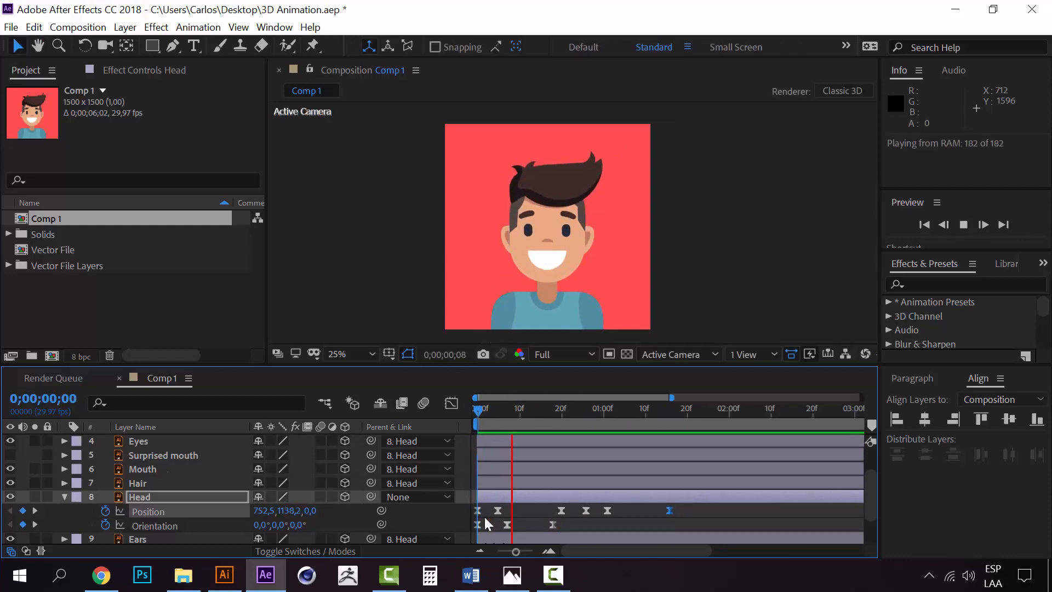
# Add an Orientation keyframe holding the head's 9° tilt at 0;00;00;26, and move the current time to 0;00;01;02
pyautogui.moveTo(592, 416)
pyautogui.mouseDown()
pyautogui.moveTo(584, 408)
pyautogui.moveTo(661, 408)
pyautogui.moveTo(465, 402)
pyautogui.moveTo(676, 398)
pyautogui.moveTo(556, 417)
pyautogui.moveTo(542, 416)
pyautogui.moveTo(682, 409)
pyautogui.moveTo(577, 419)
pyautogui.moveTo(607, 409)
pyautogui.moveTo(587, 410)
pyautogui.mouseUp()
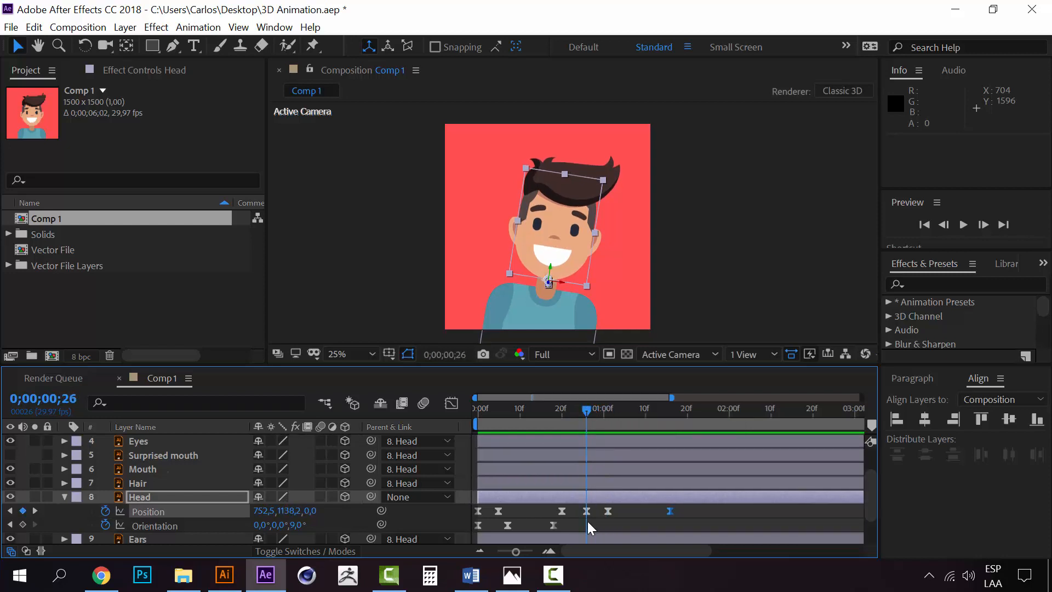
pyautogui.click(23, 524)
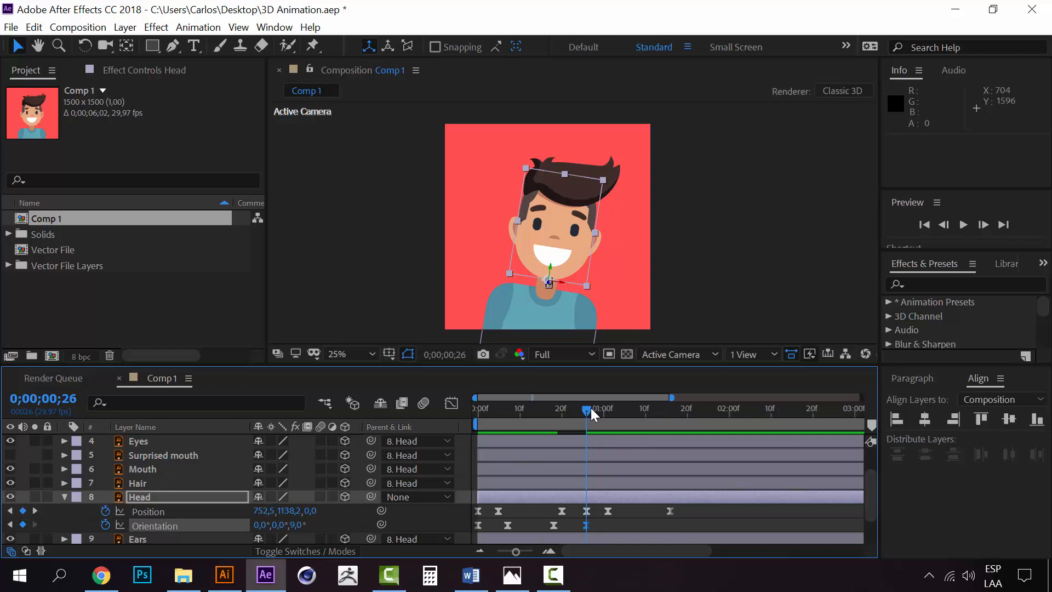
pyautogui.moveTo(591, 408); pyautogui.dragTo(610, 412)
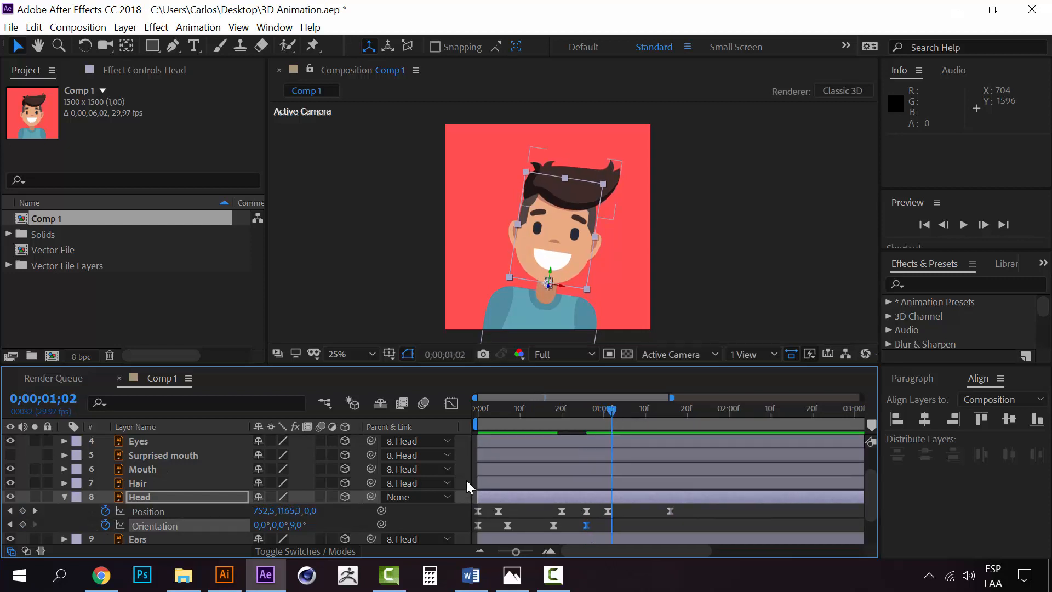
# Hold the Head layer's tilt with an Orientation keyframe at 0;00;01;02, and set its Z Orientation to 351° at 0;00;01;14
pyautogui.click(22, 524)
pyautogui.moveTo(612, 407); pyautogui.dragTo(662, 407)
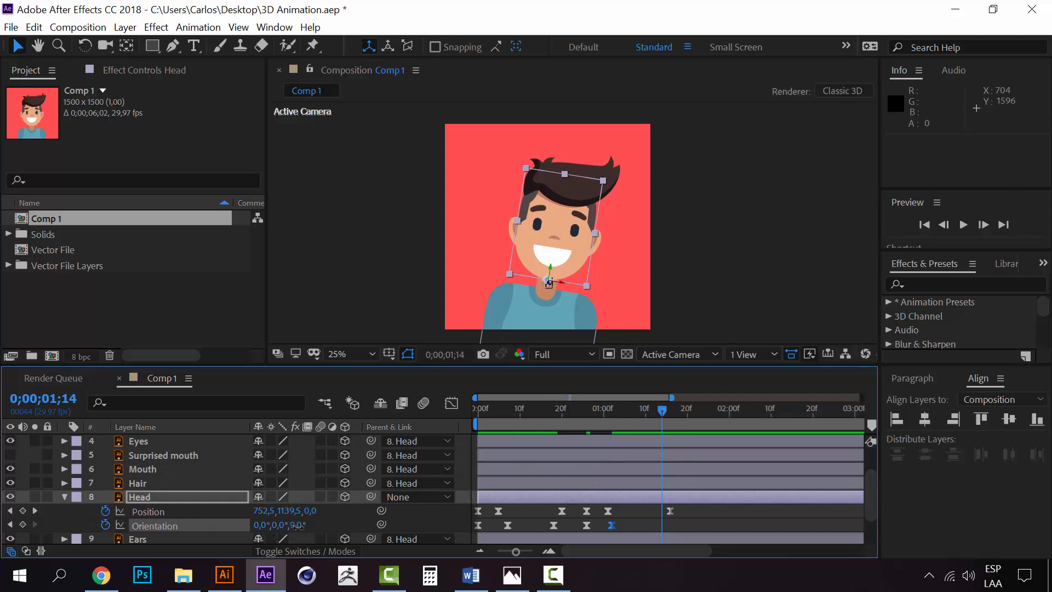
pyautogui.moveTo(297, 525); pyautogui.dragTo(288, 527)
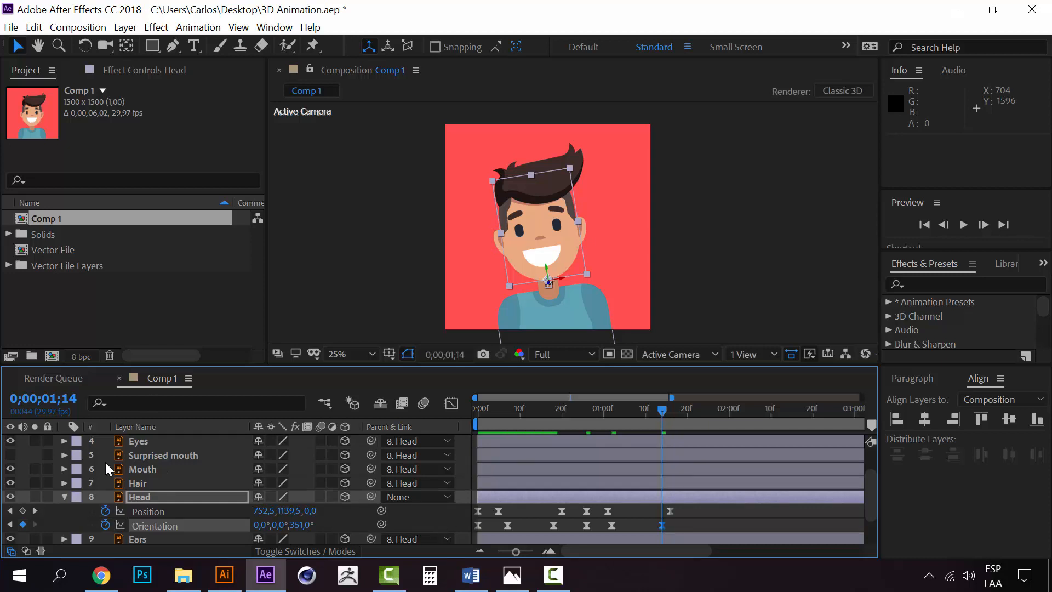
# Play the animation repeatedly from the start of the timeline to check the head's new opposite tilt
pyautogui.moveTo(662, 406); pyautogui.dragTo(459, 405)
pyautogui.press('space')
pyautogui.press('space')
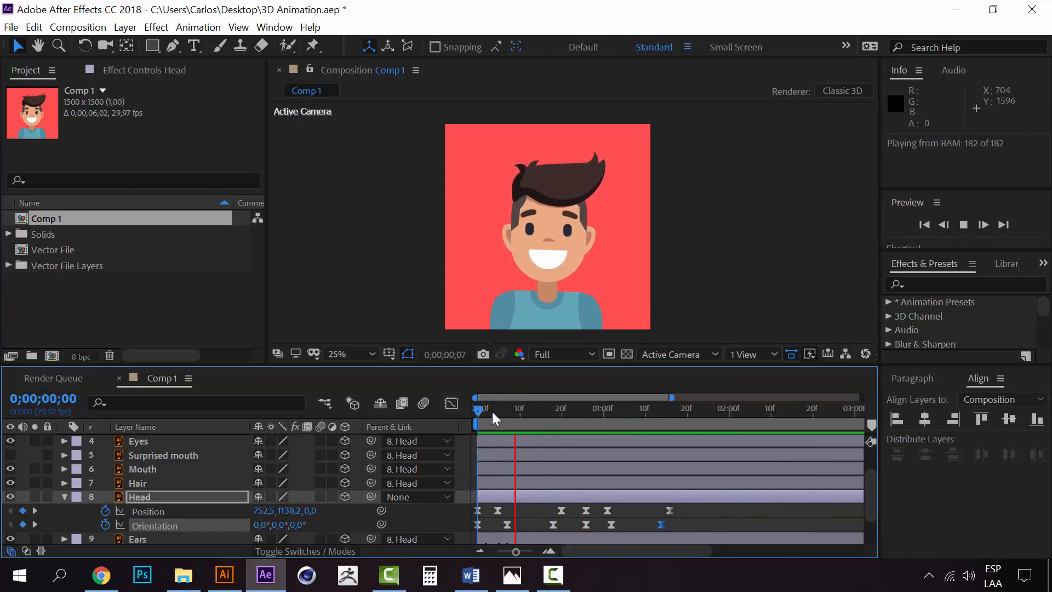
pyautogui.press('space')
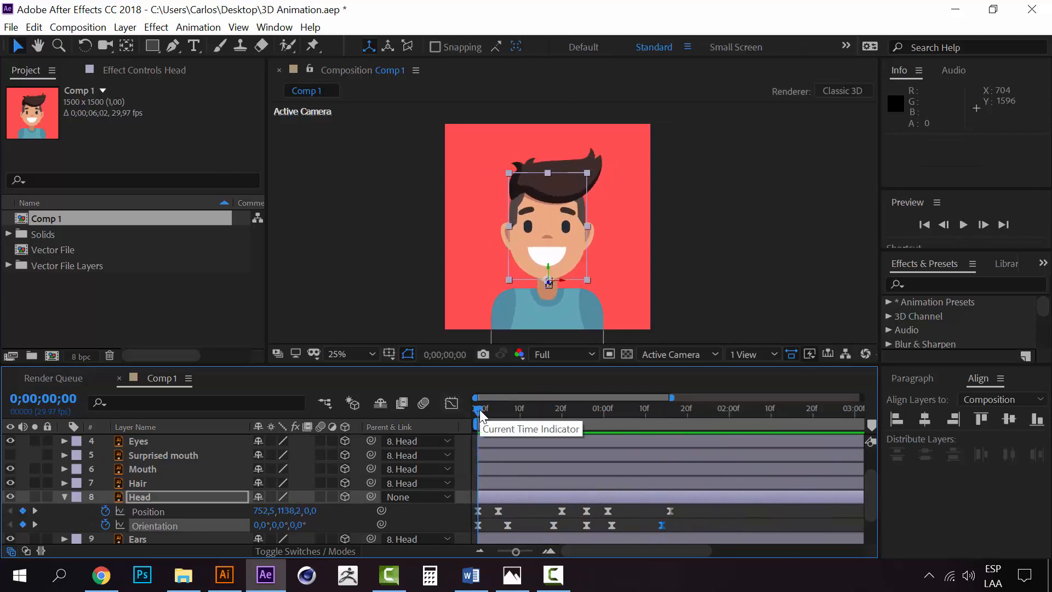
pyautogui.press('space')
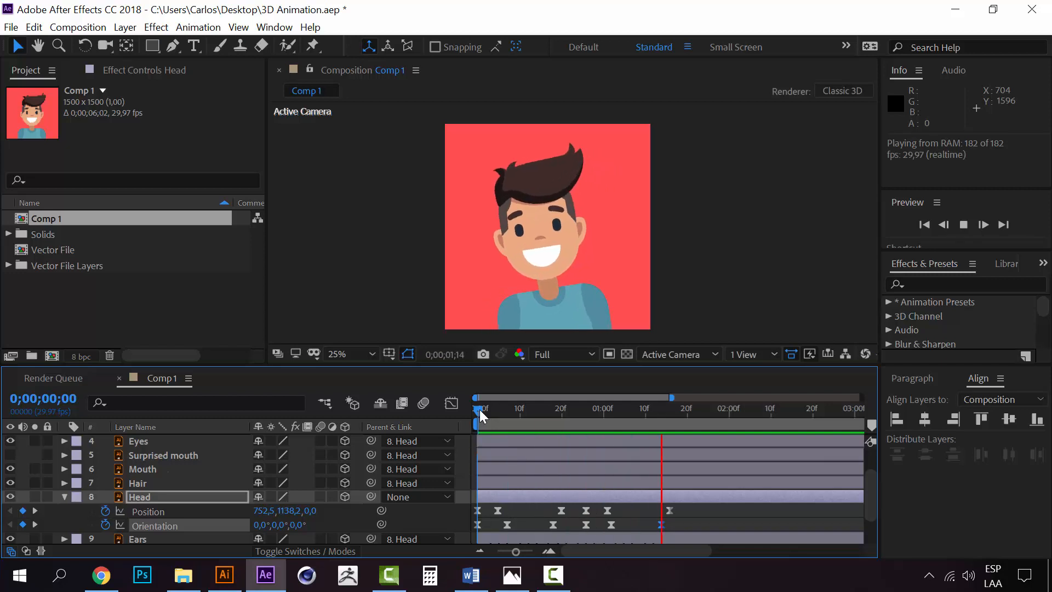
pyautogui.press('space')
pyautogui.press('space')
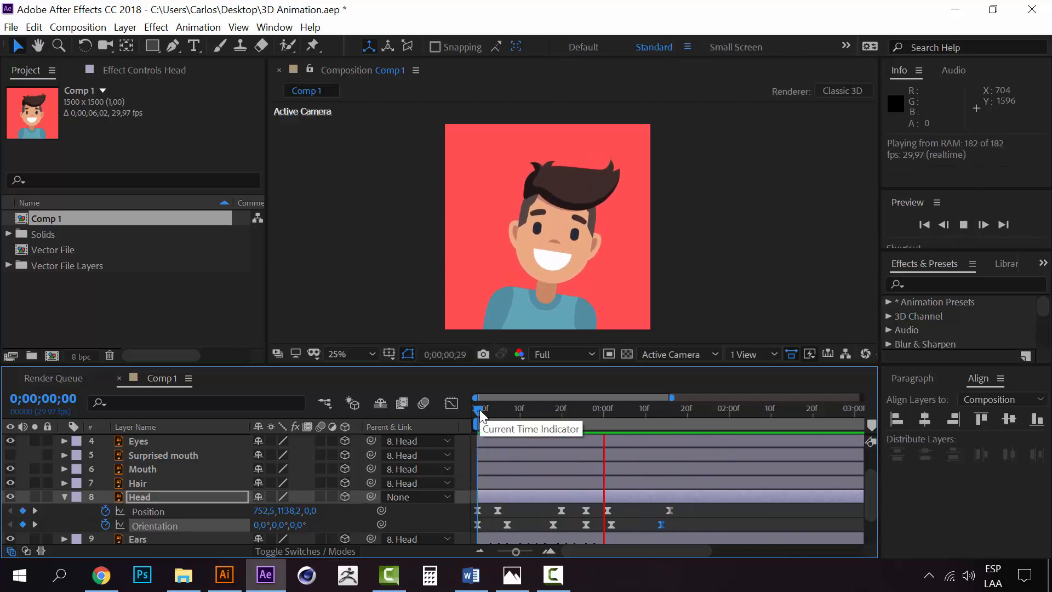
pyautogui.press('space')
pyautogui.press('space')
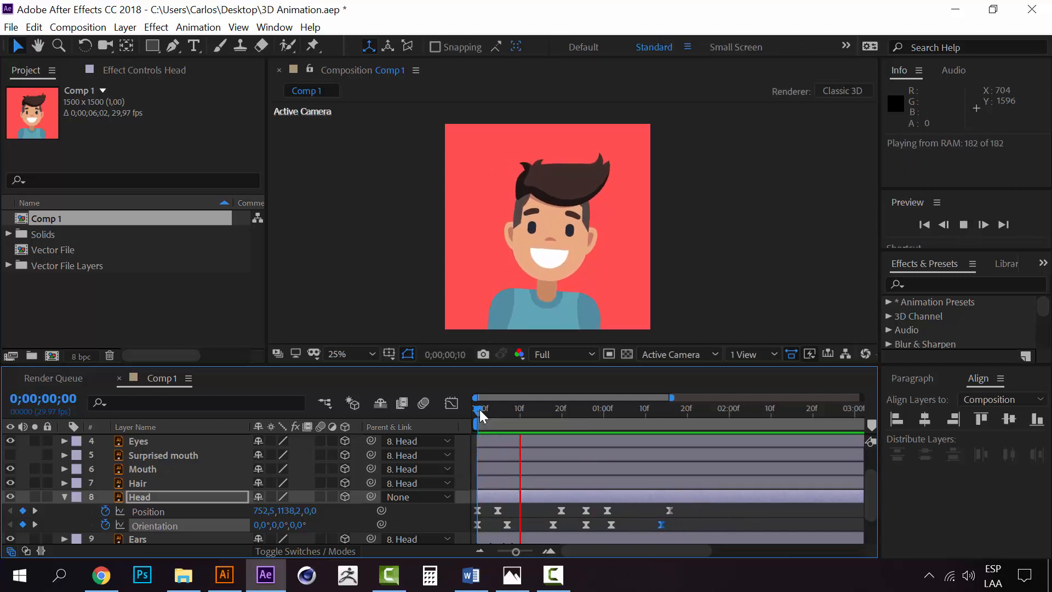
pyautogui.press('space')
pyautogui.press('space')
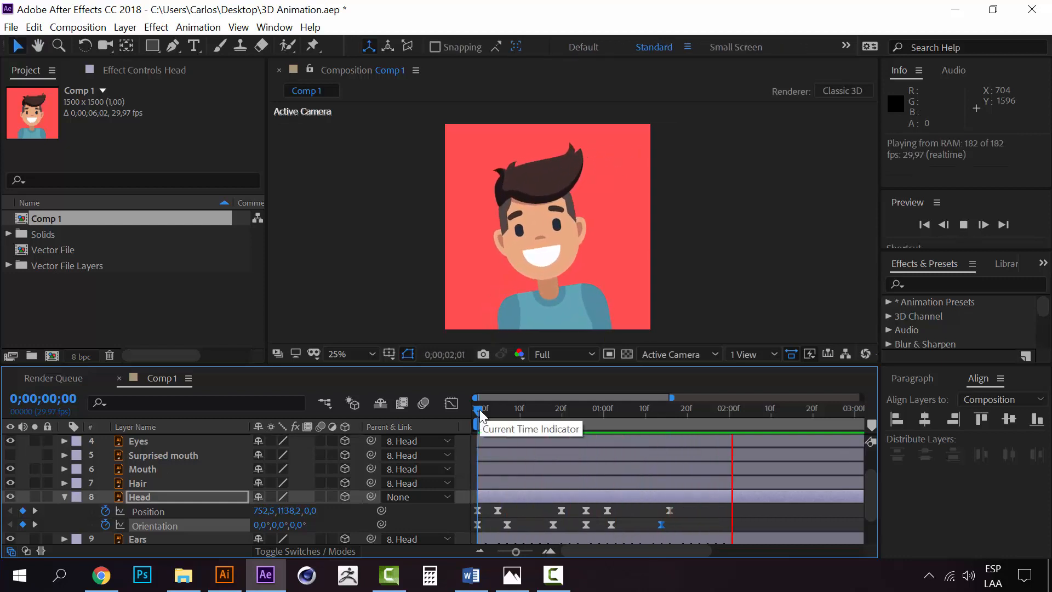
pyautogui.press('space')
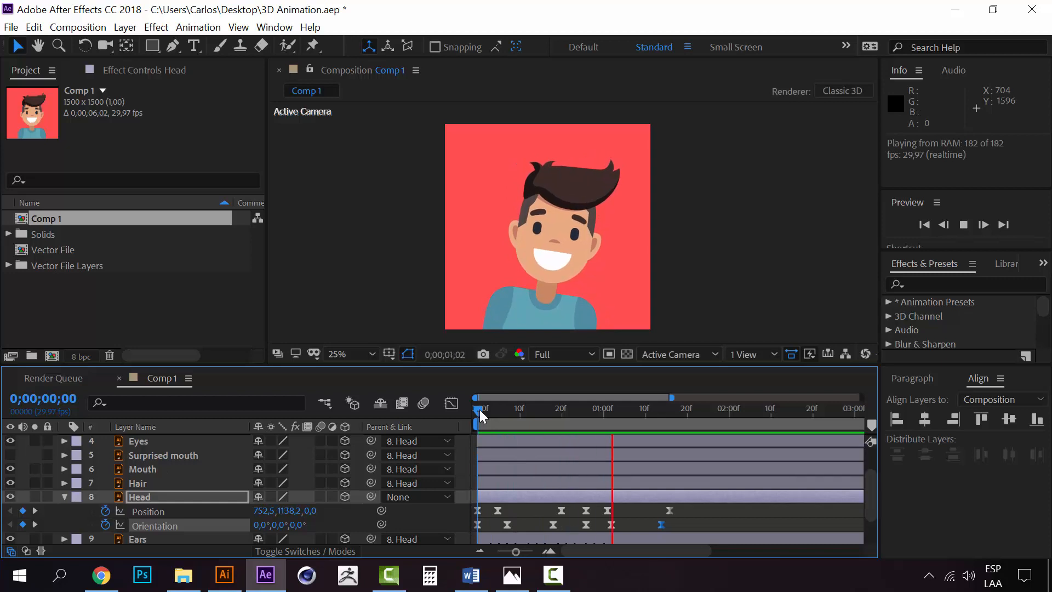
pyautogui.press('space')
pyautogui.press('space')
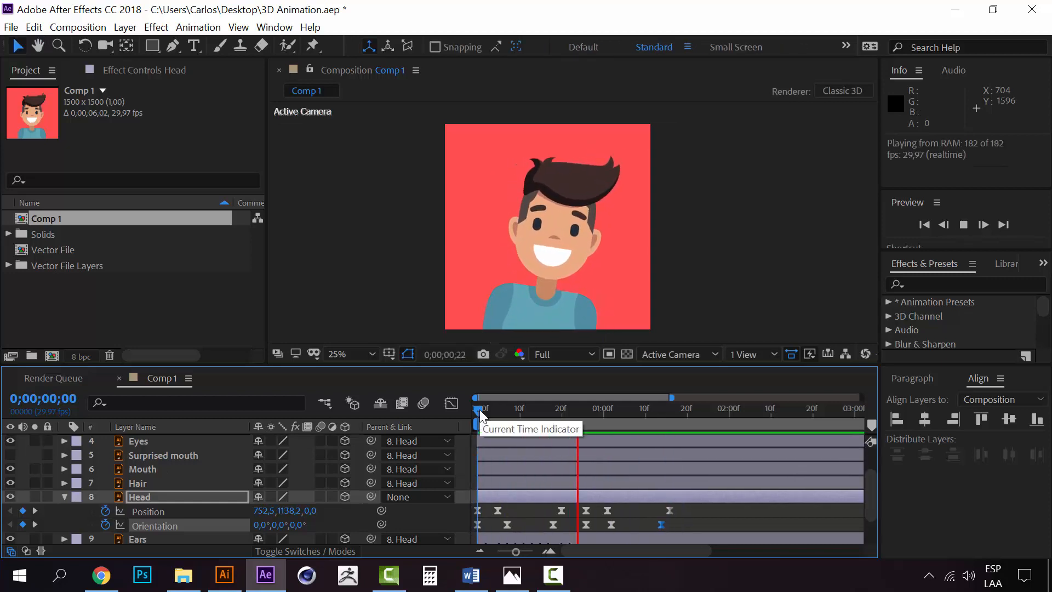
pyautogui.press('space')
pyautogui.press('space')
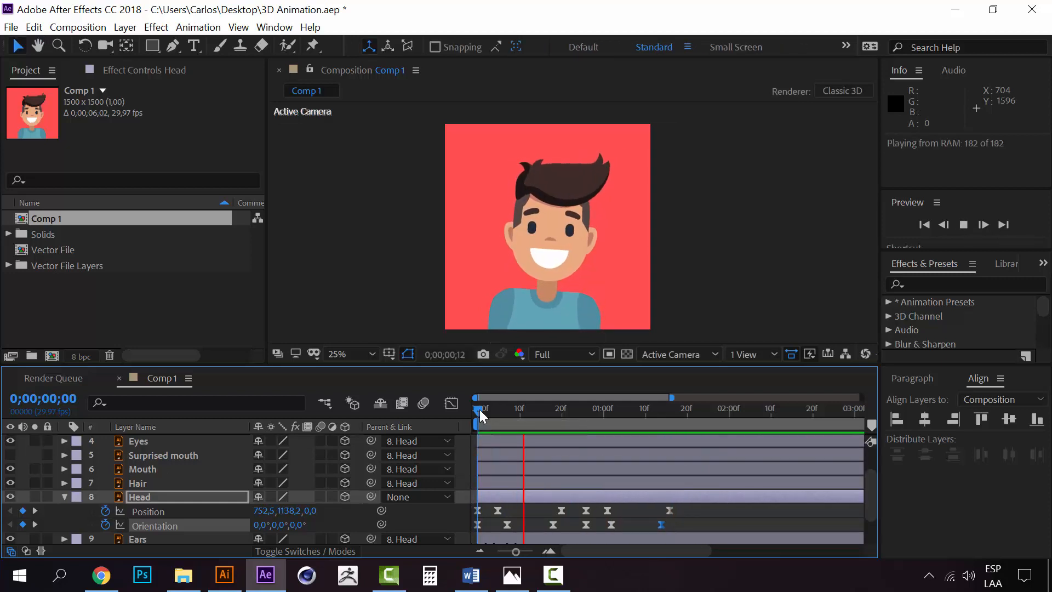
# Start Position keyframing on the Hair layer at 0;00;00;05, where the head reaches its first low point
pyautogui.moveTo(479, 409); pyautogui.dragTo(672, 411)
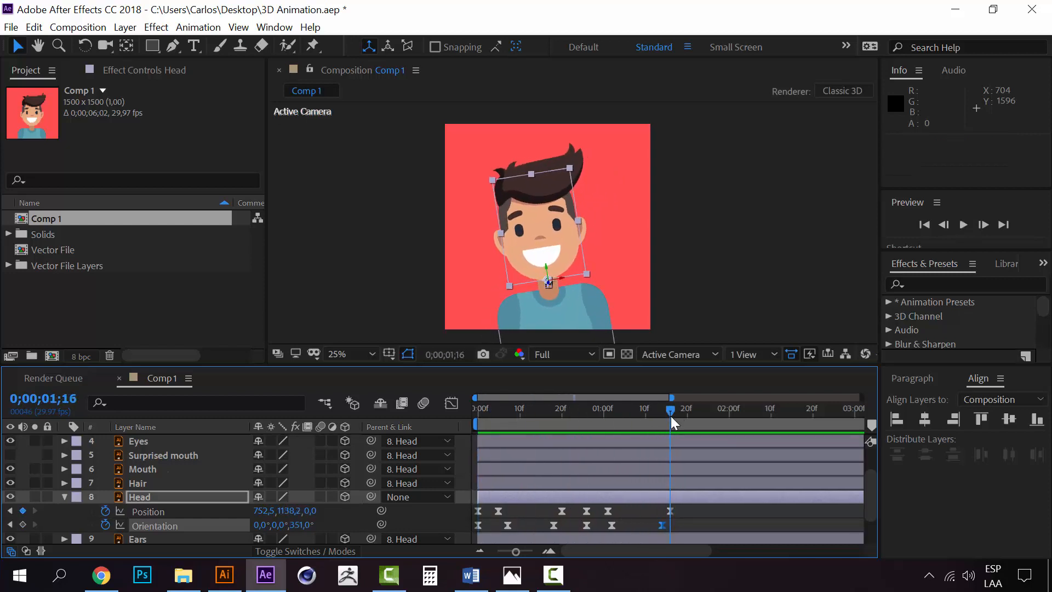
pyautogui.click(152, 496)
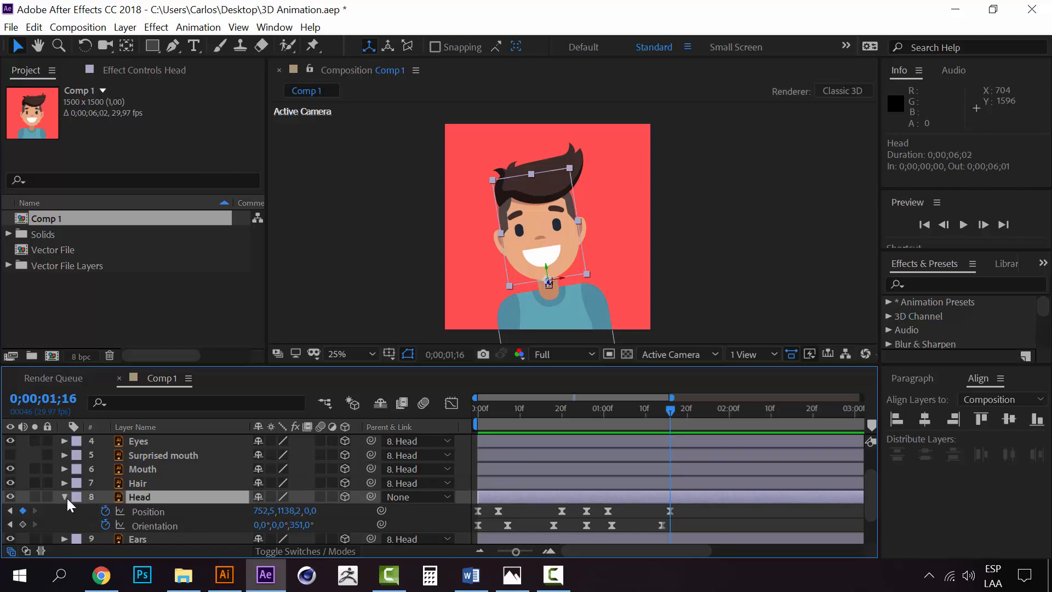
pyautogui.click(136, 482)
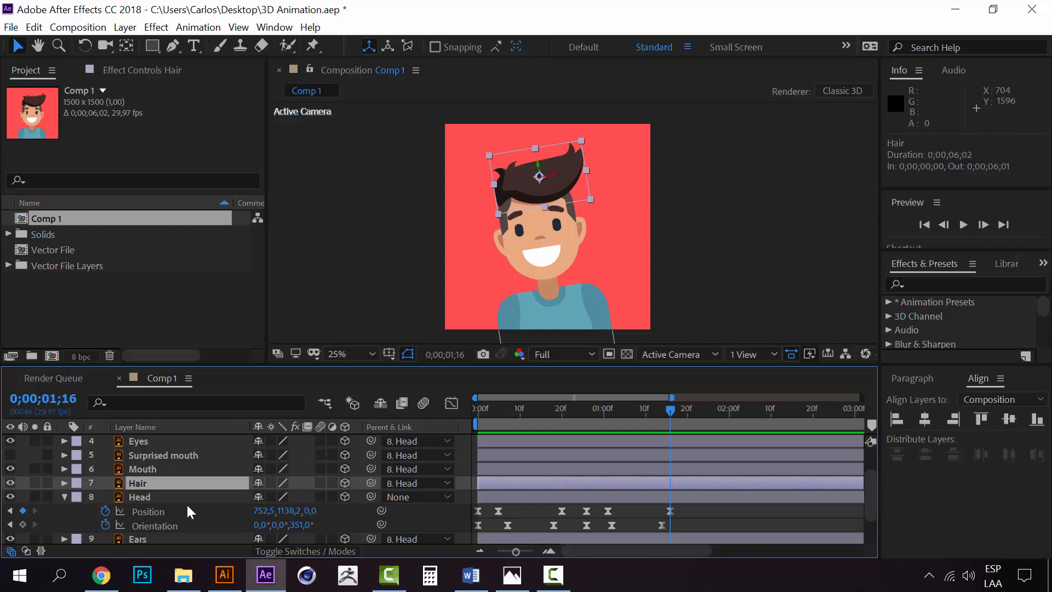
pyautogui.click(475, 406)
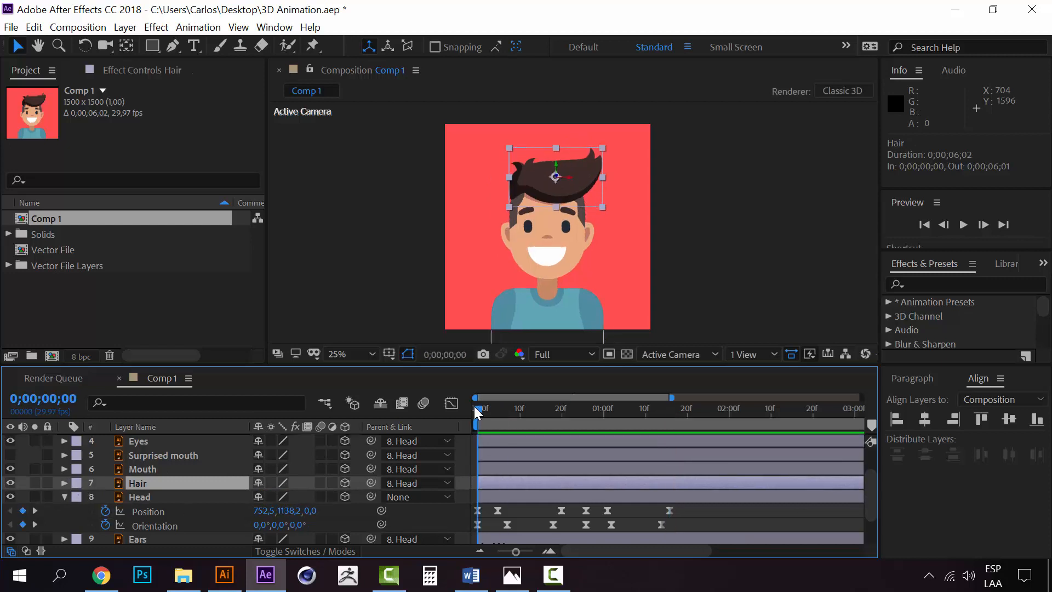
pyautogui.moveTo(474, 406); pyautogui.dragTo(499, 419)
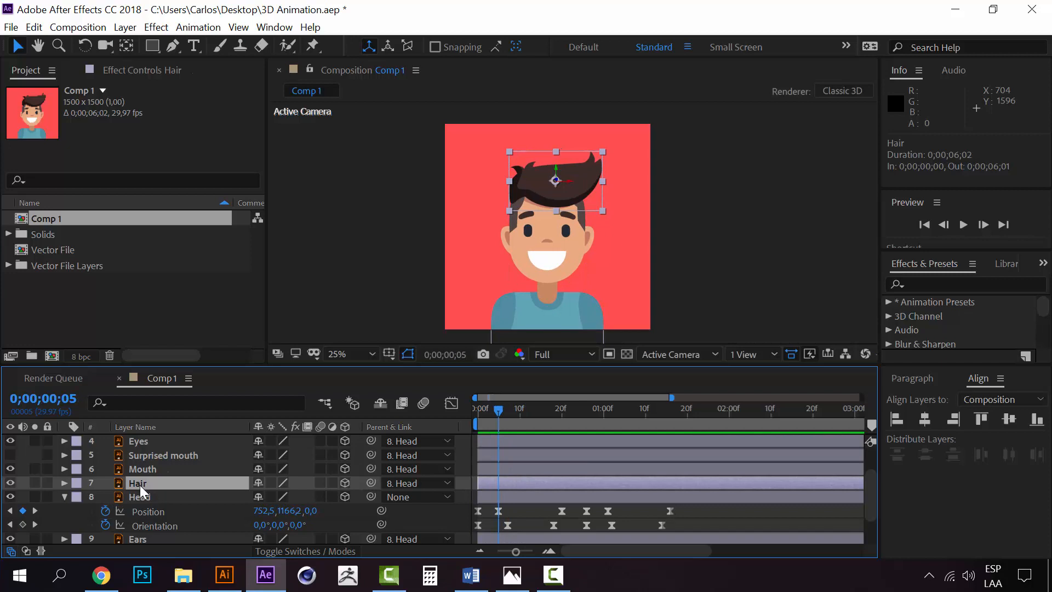
pyautogui.press('p')
pyautogui.click(105, 496)
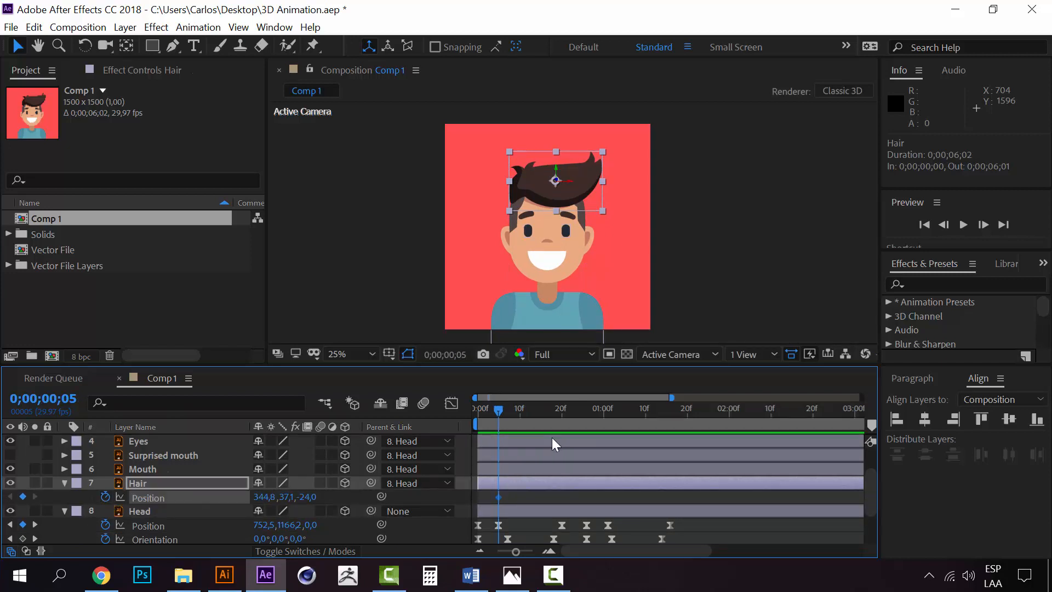
# Add Hair Position keyframes with the unchanged position at 0;00;00;17 and at 0;00;00;00
pyautogui.moveTo(502, 408); pyautogui.dragTo(547, 403)
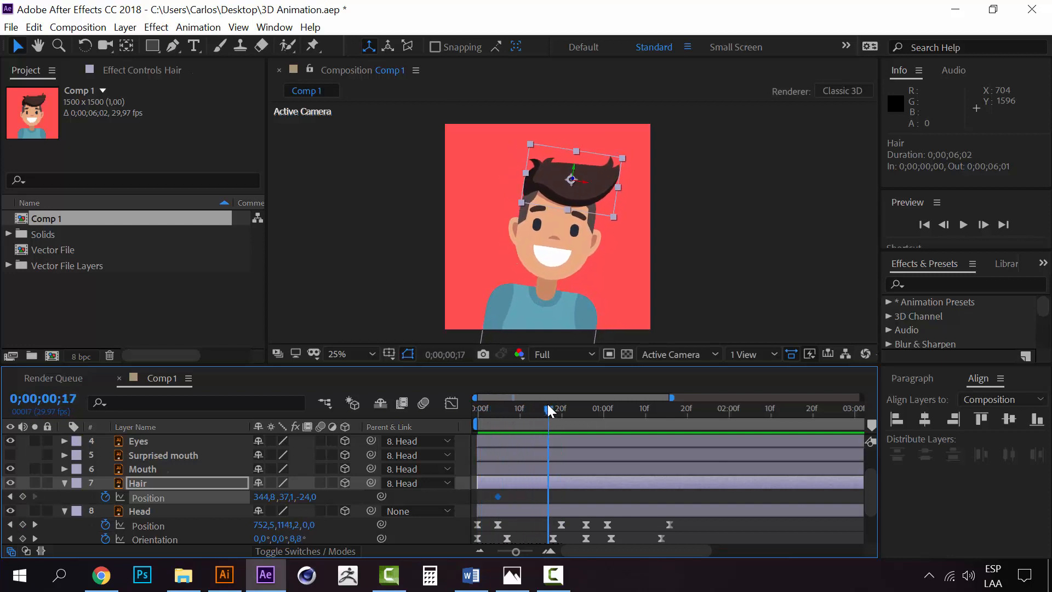
pyautogui.moveTo(547, 412); pyautogui.dragTo(498, 405)
pyautogui.click(23, 496)
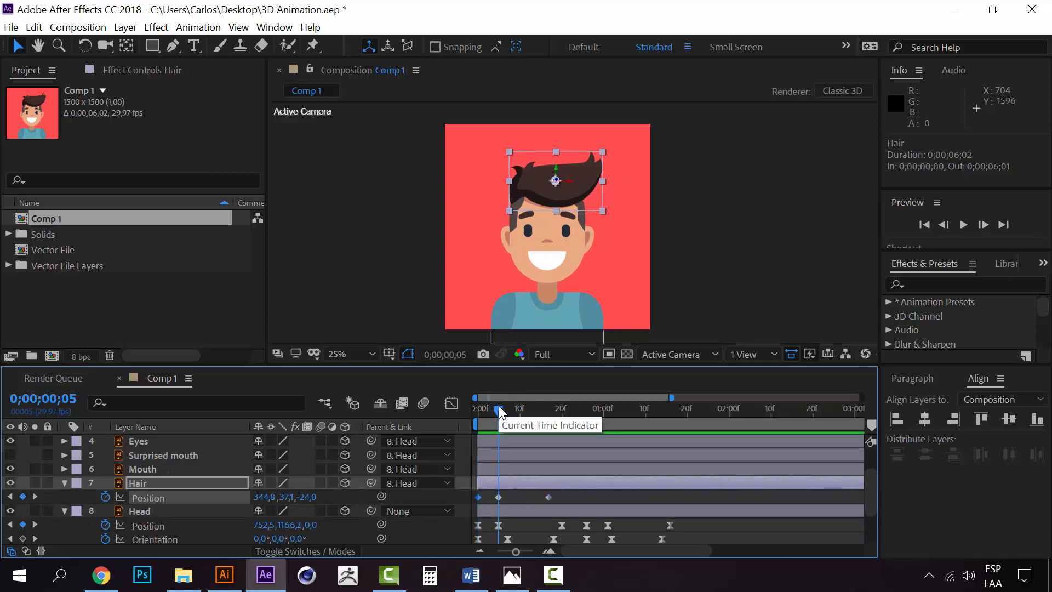
# Nudge the hair down at 0;00;00;05 to Position 344,8, 49,1, -24,0
pyautogui.press('Down')
pyautogui.press('Down')
pyautogui.press('Down')
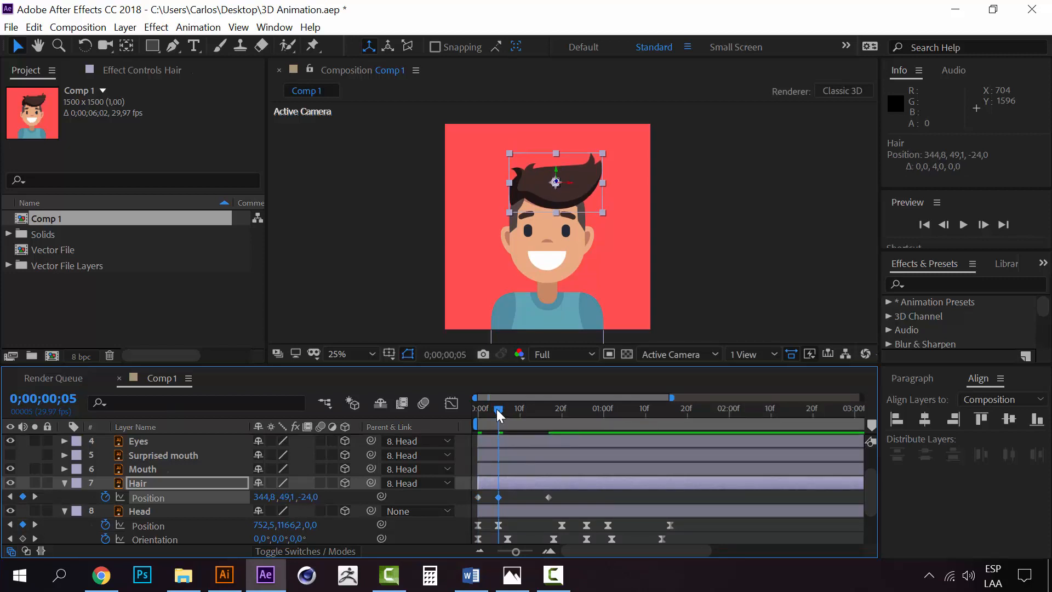
# Apply Easy Ease to all three Hair Position keyframes
pyautogui.moveTo(497, 409); pyautogui.dragTo(548, 409)
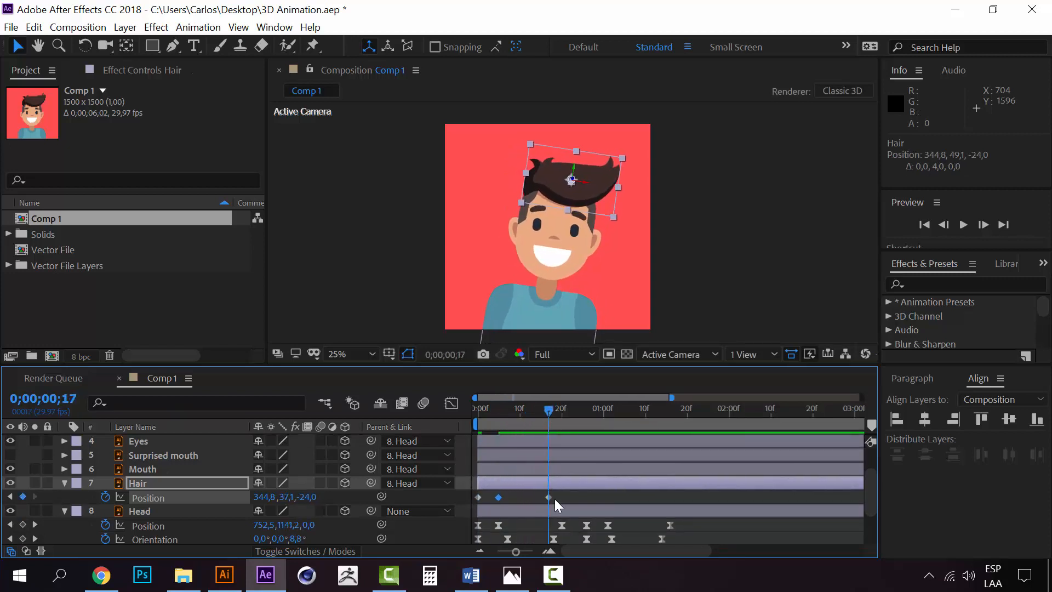
pyautogui.moveTo(560, 496); pyautogui.dragTo(468, 505)
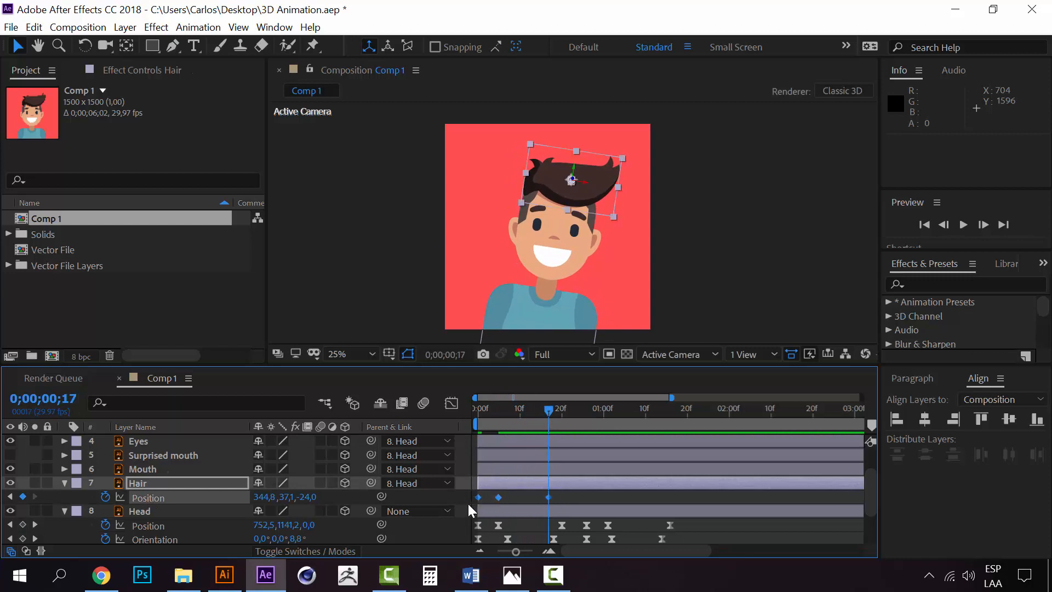
pyautogui.rightClick(503, 496)
pyautogui.moveTo(627, 485)
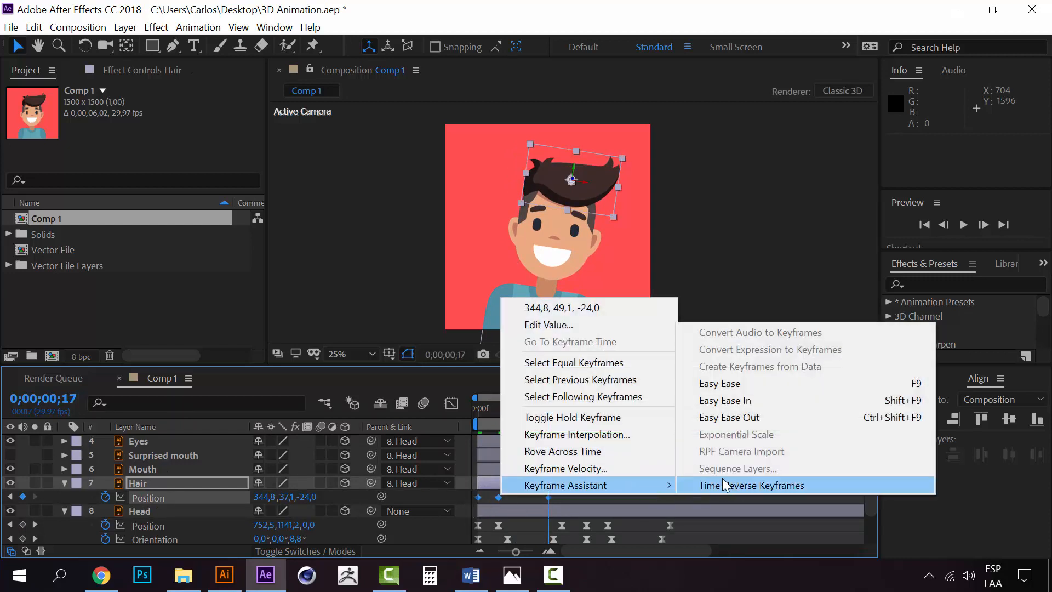
pyautogui.click(766, 390)
# Preview the eased hair movement from the start of the timeline and review it up to 0;00;00;17
pyautogui.click(478, 410)
pyautogui.press('space')
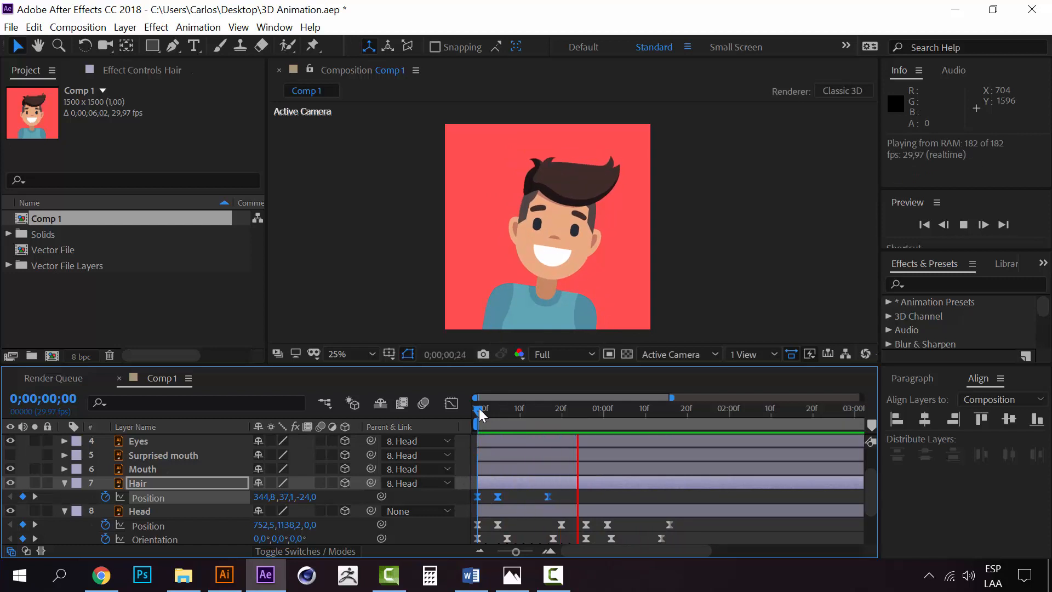
pyautogui.press('space')
pyautogui.moveTo(478, 408); pyautogui.dragTo(550, 413)
pyautogui.press('space')
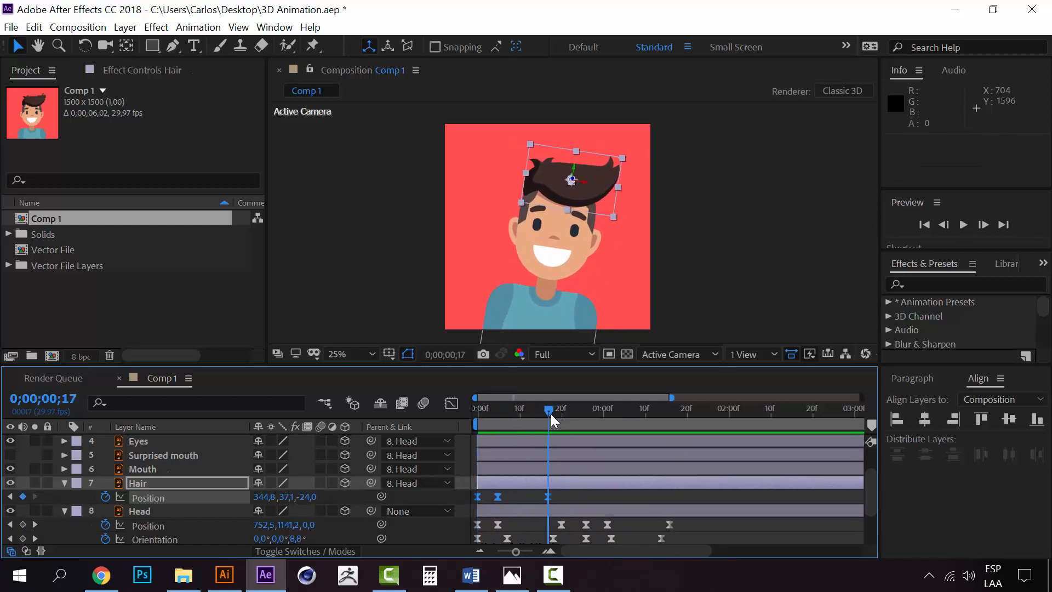
# Copy the three Hair Position keyframes and paste them starting at 0;00;00;26, where the head dips again
pyautogui.moveTo(561, 495); pyautogui.dragTo(475, 501)
pyautogui.hotkey('ctrl', 'c')
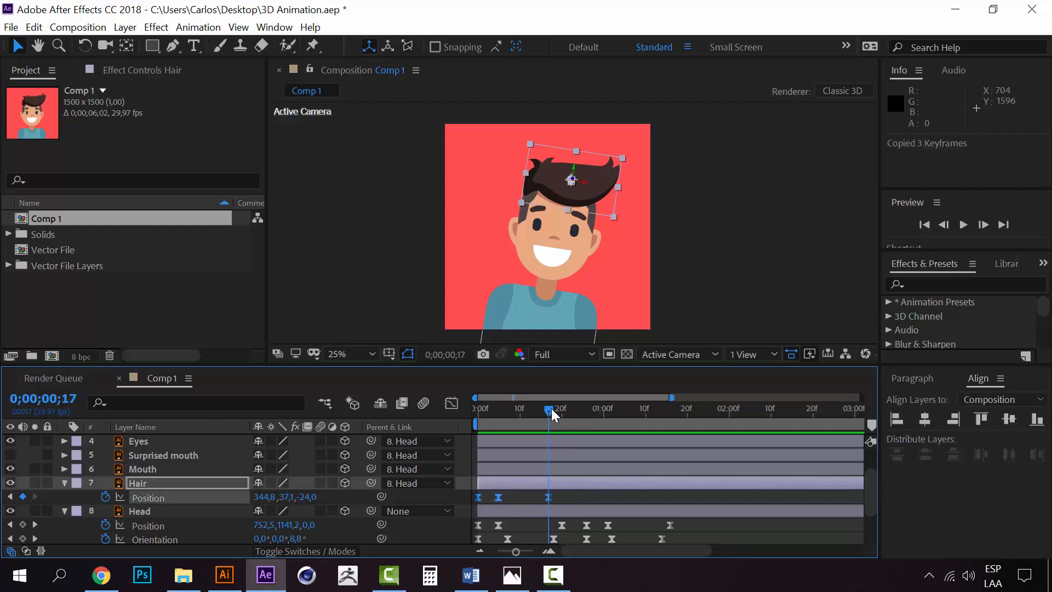
pyautogui.moveTo(552, 408); pyautogui.dragTo(497, 410)
pyautogui.hotkey('ctrl', 'v')
# Play the combined head and hair animation several times, checking the second hair movement
pyautogui.press('space')
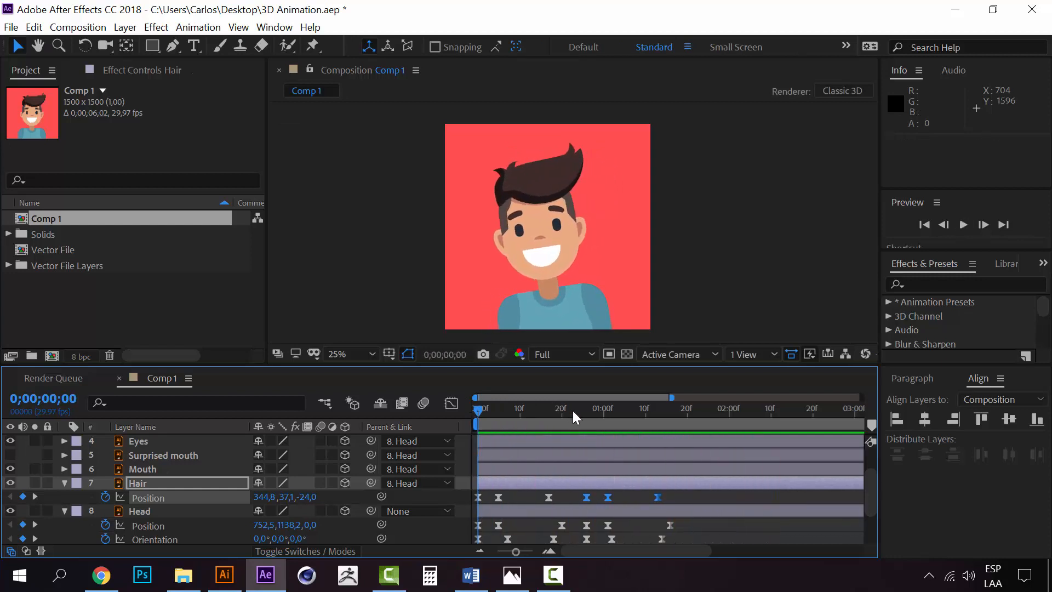
pyautogui.click(589, 408)
pyautogui.moveTo(589, 409); pyautogui.dragTo(661, 412)
pyautogui.press('space')
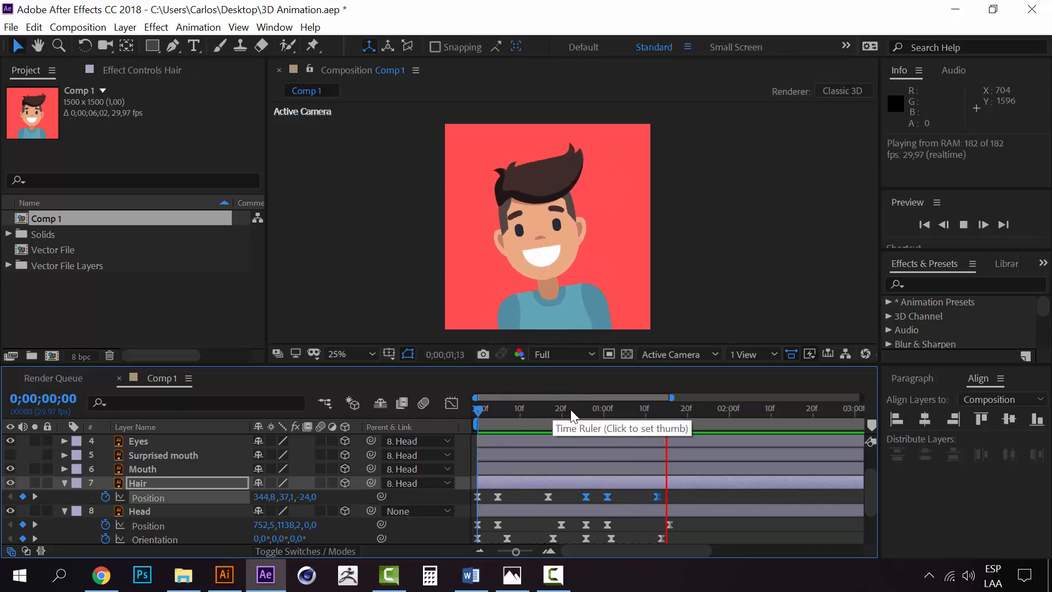
pyautogui.moveTo(571, 411); pyautogui.dragTo(476, 407)
pyautogui.press('space')
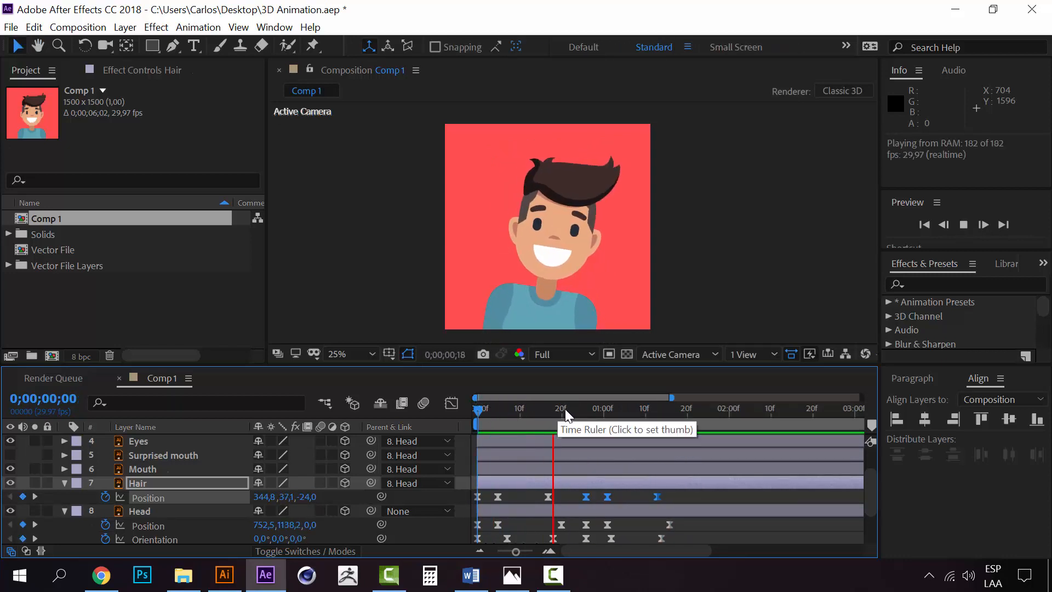
pyautogui.moveTo(579, 408); pyautogui.dragTo(478, 412)
pyautogui.press('space')
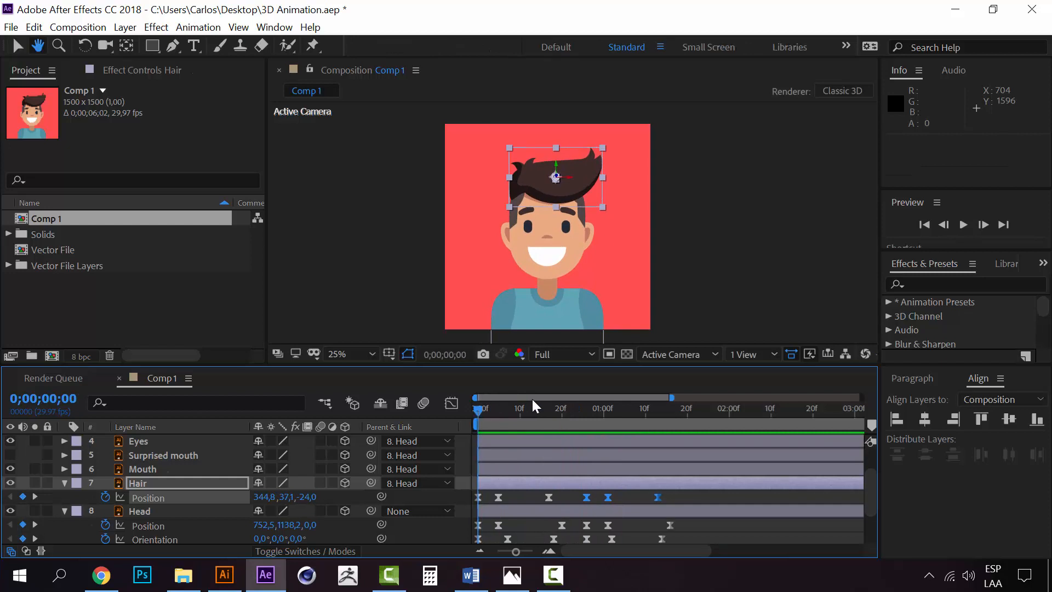
pyautogui.press('space')
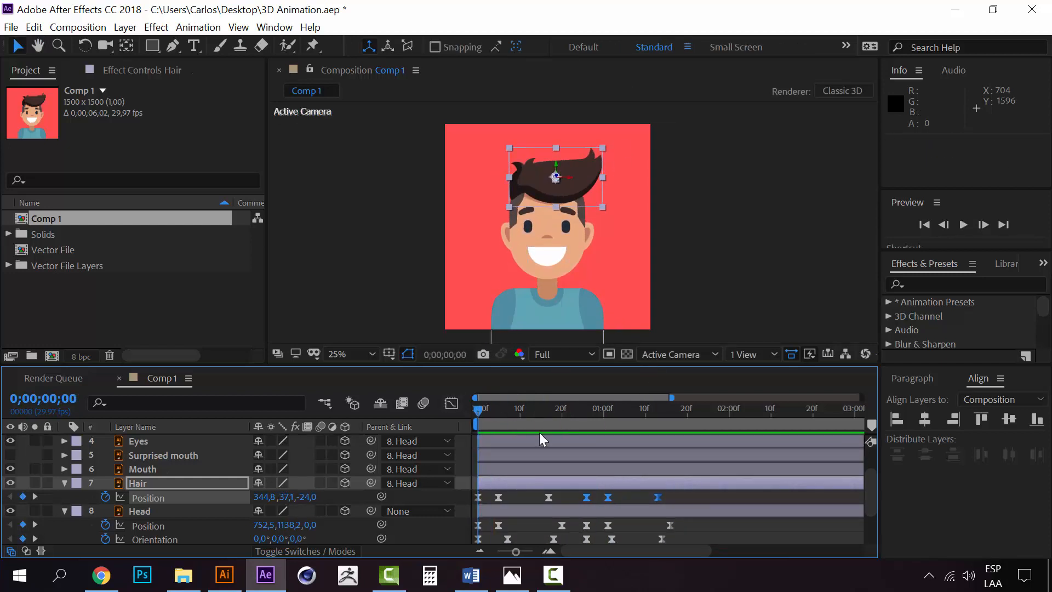
# Collapse the Hair layer's properties and reveal only the keyframed properties of the Head layer
pyautogui.click(64, 510)
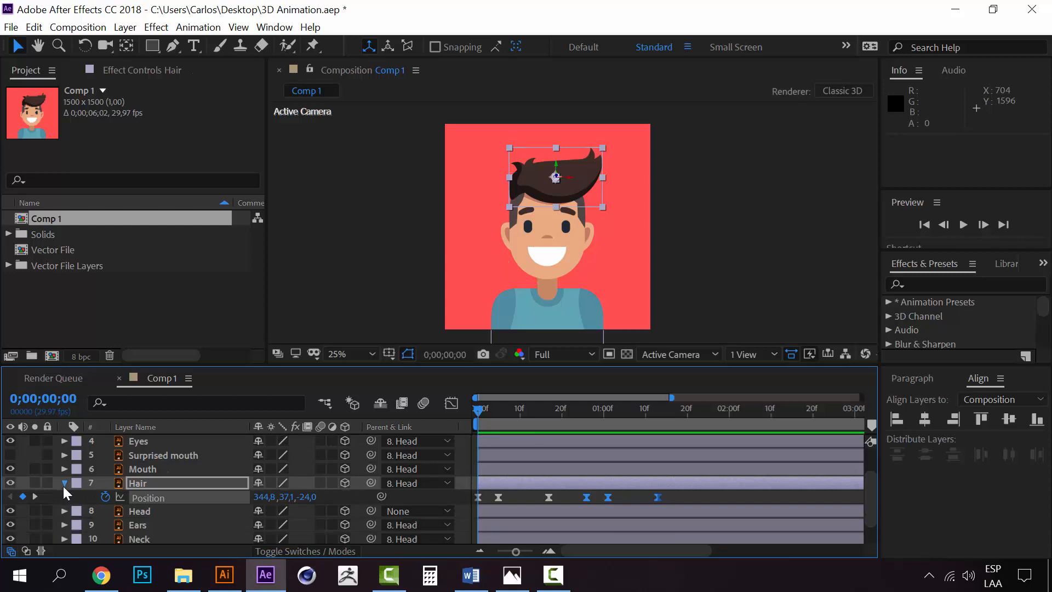
pyautogui.click(63, 483)
pyautogui.click(64, 496)
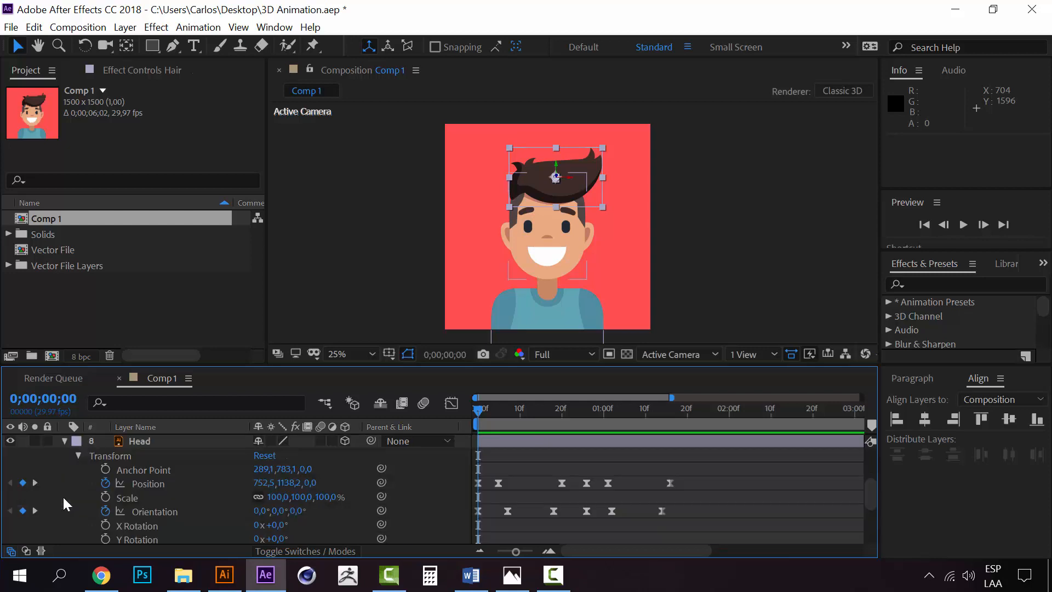
pyautogui.click(64, 441)
pyautogui.click(144, 480)
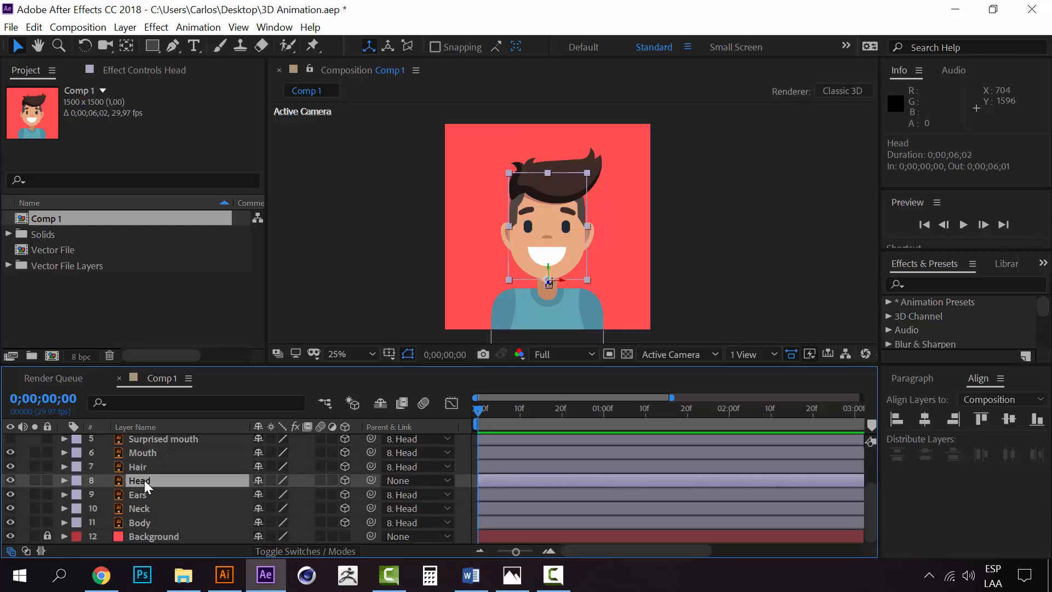
pyautogui.press('u')
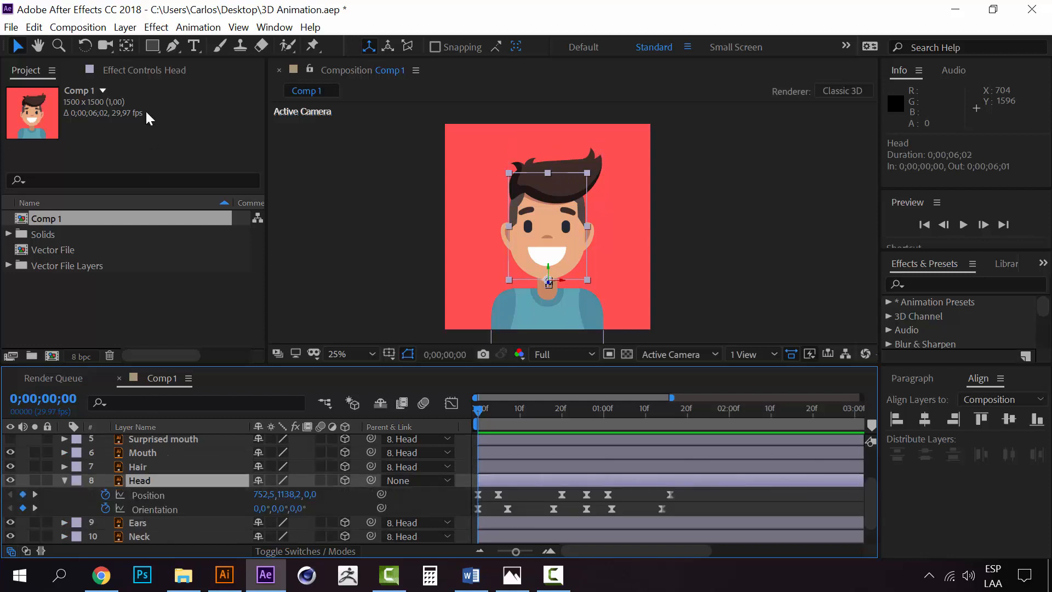
# Add a two-node camera with the default settings and move it to the very top of the layer stack
pyautogui.click(135, 24)
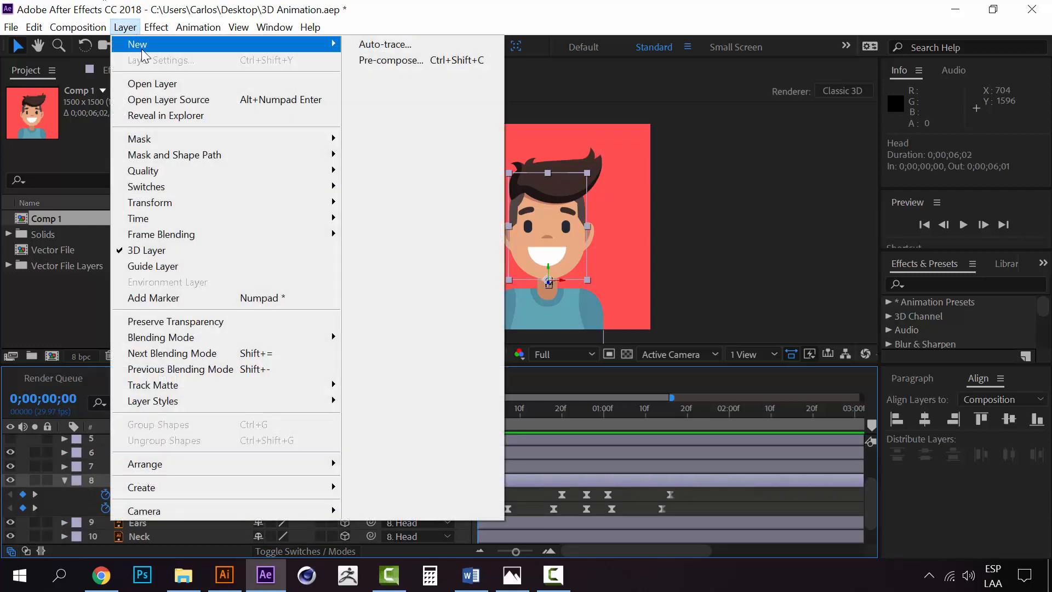
pyautogui.moveTo(146, 48)
pyautogui.click(404, 98)
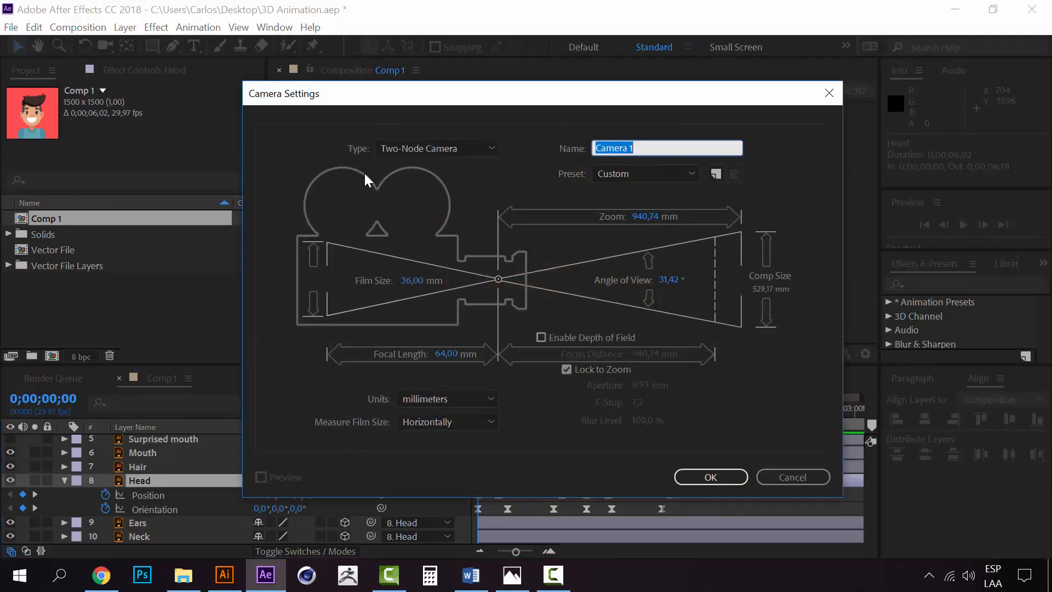
pyautogui.click(728, 476)
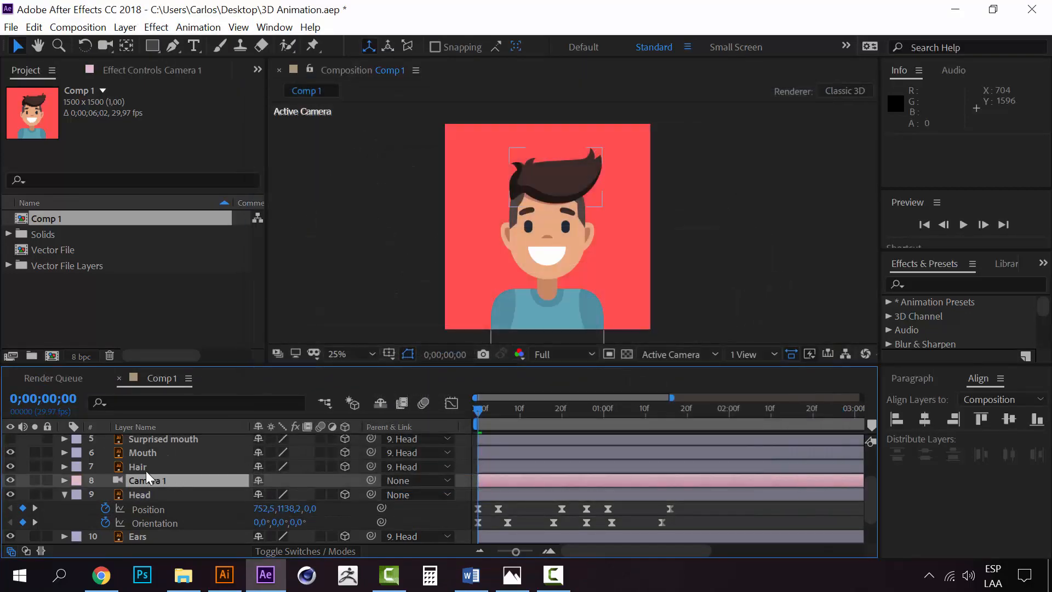
pyautogui.moveTo(146, 479); pyautogui.dragTo(137, 433)
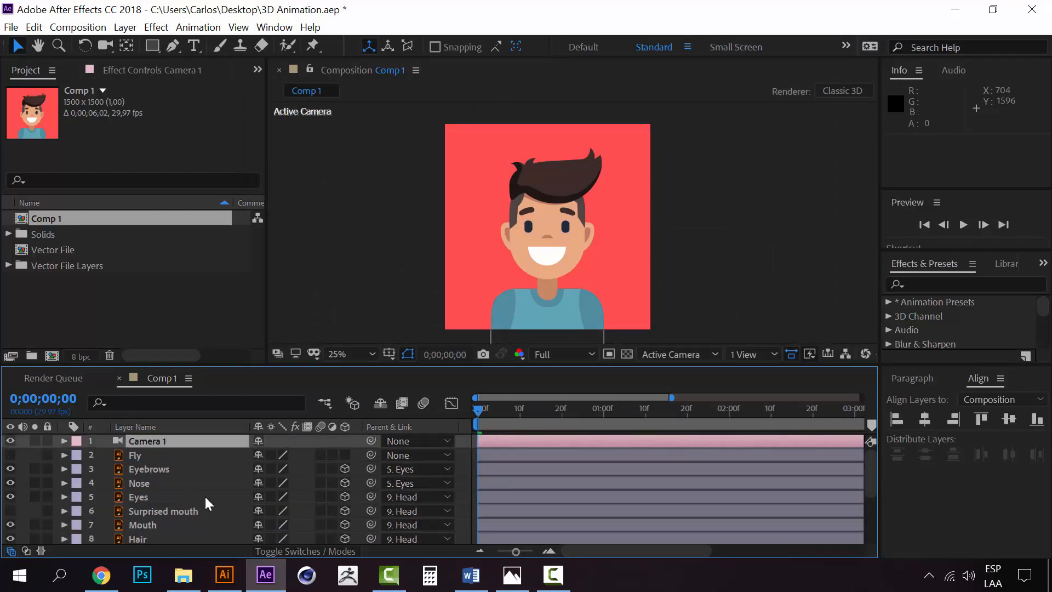
pyautogui.click(160, 445)
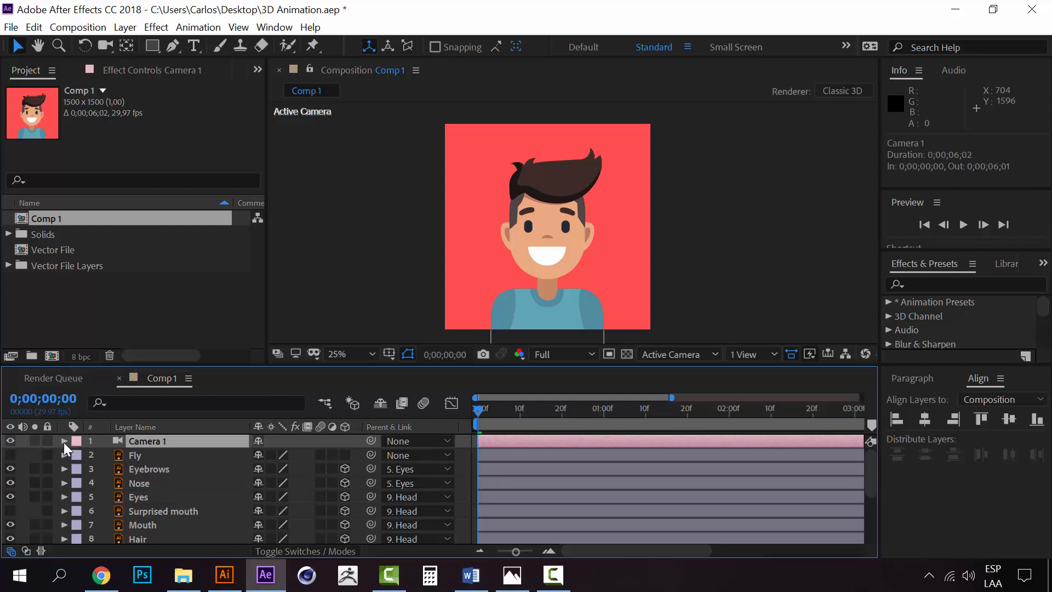
# Preview the head animation and compare it with the reference GIF Comp-1.gif in the photo viewer
pyautogui.scroll(-3, 482, 508)
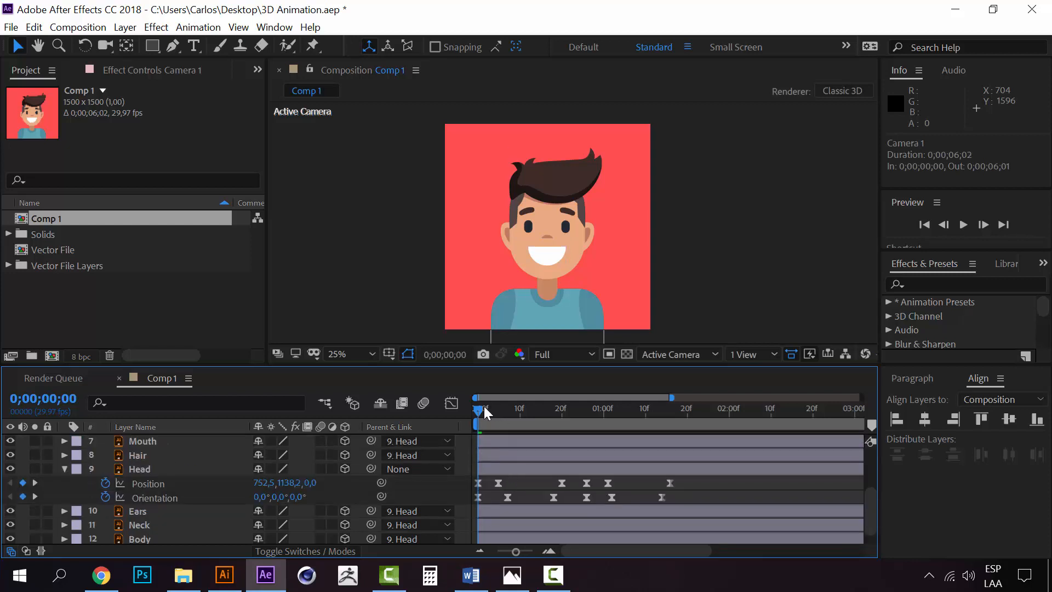
pyautogui.press('space')
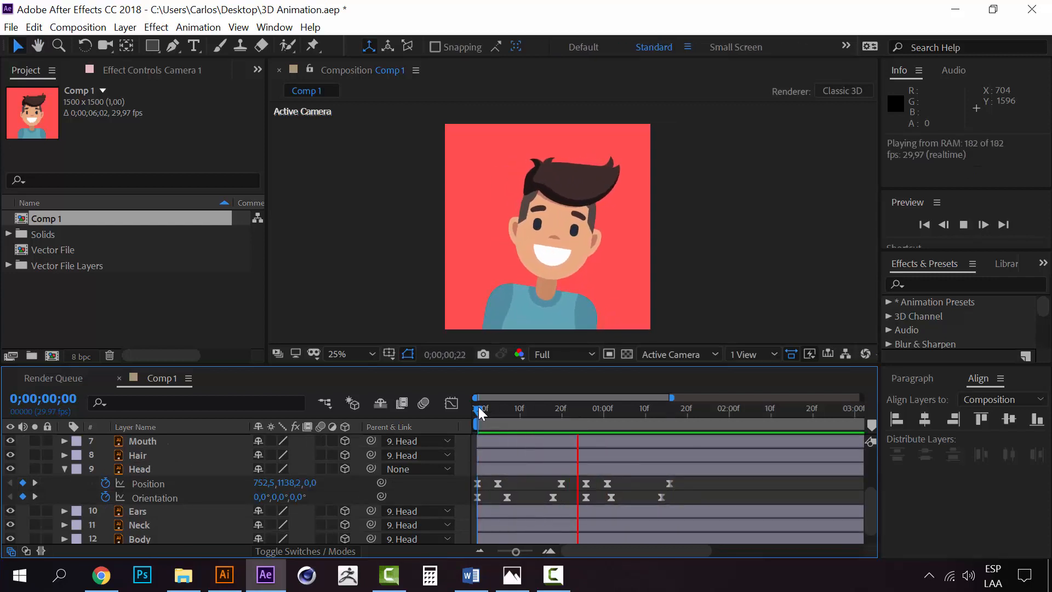
pyautogui.press('space')
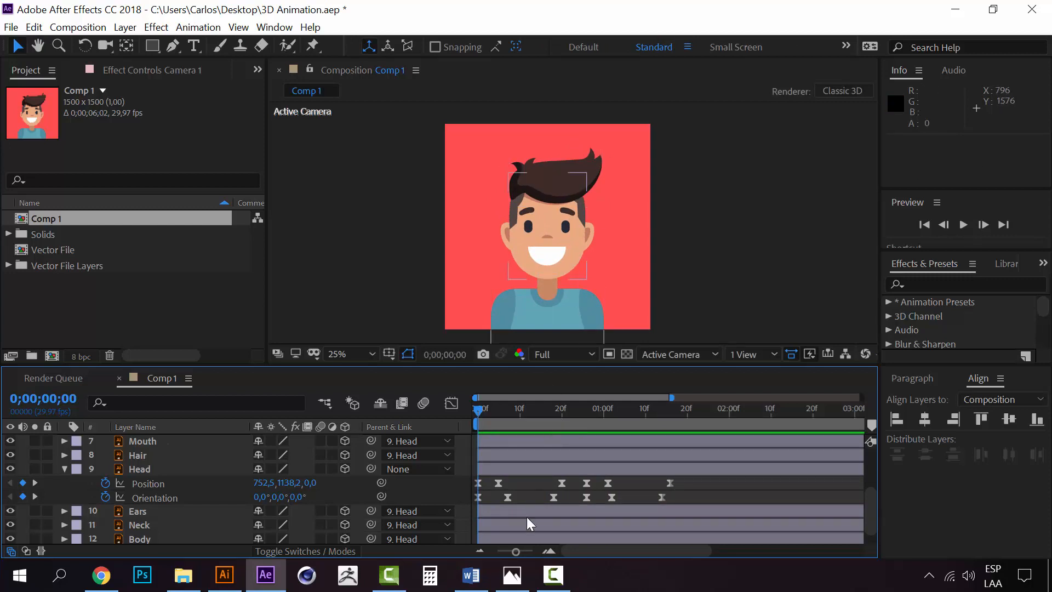
pyautogui.click(512, 575)
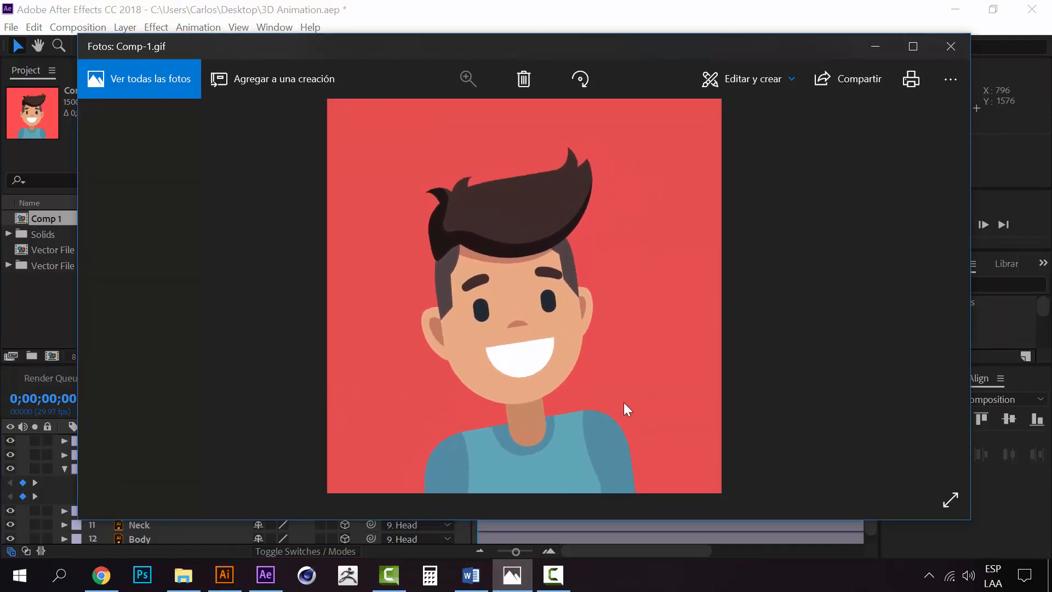
pyautogui.click(524, 545)
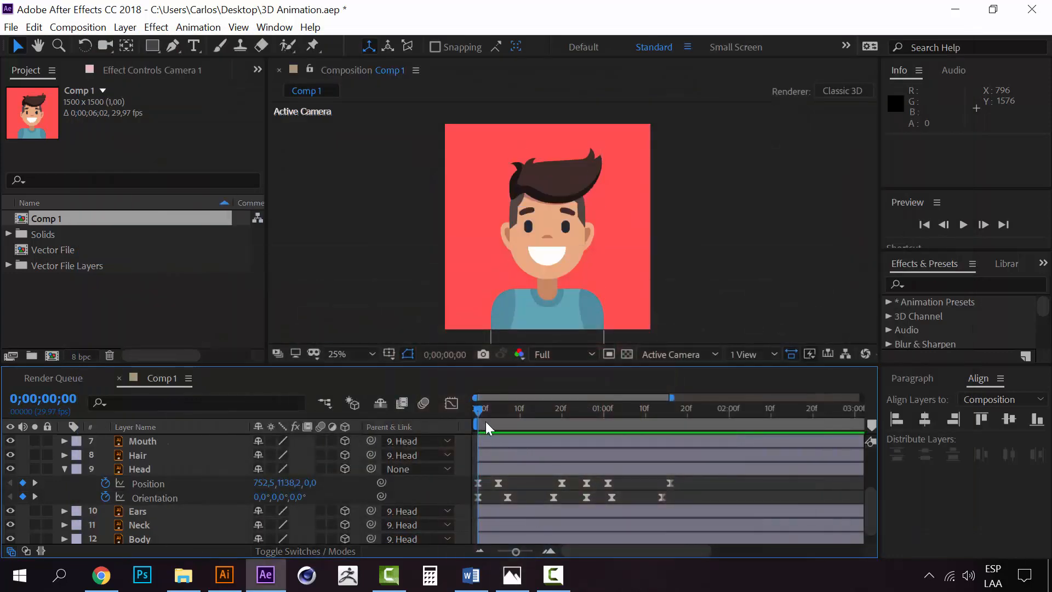
# Start keyframing Camera 1's Position at 0;00;00;00 and reveal only its keyframed property
pyautogui.scroll(2, 506, 485)
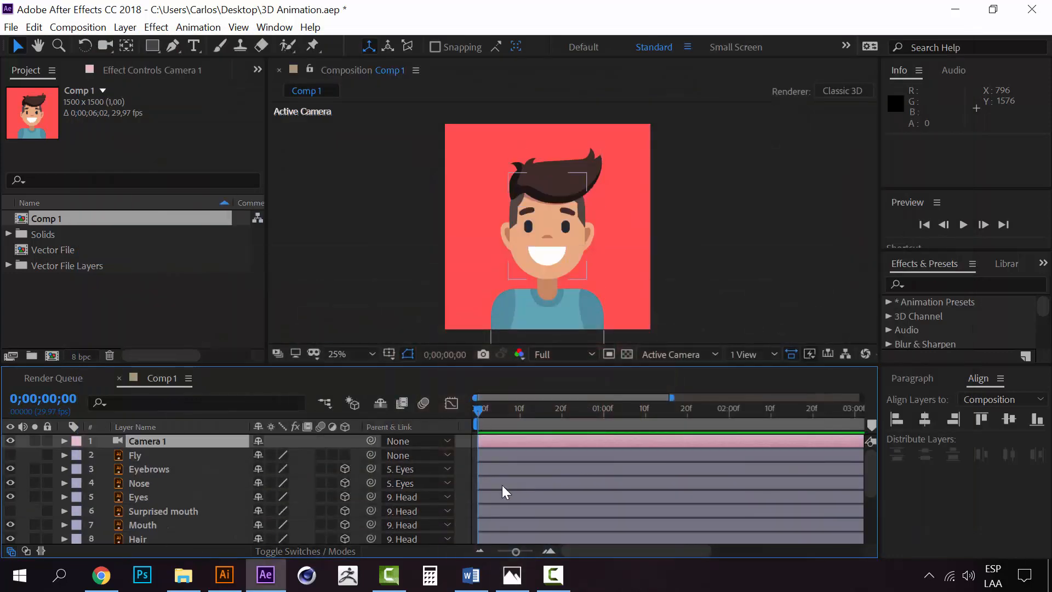
pyautogui.click(65, 440)
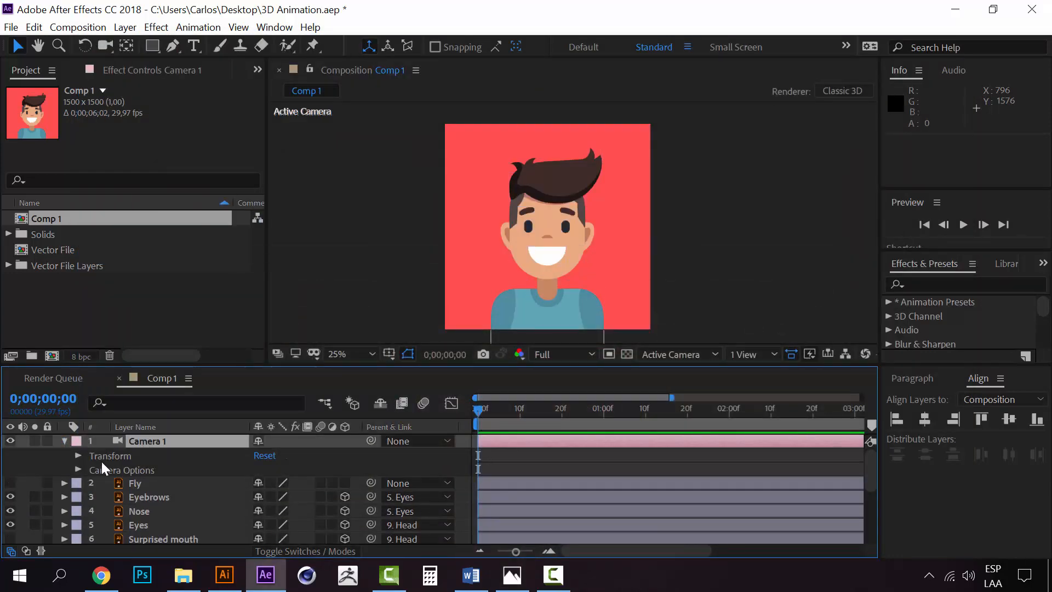
pyautogui.click(78, 454)
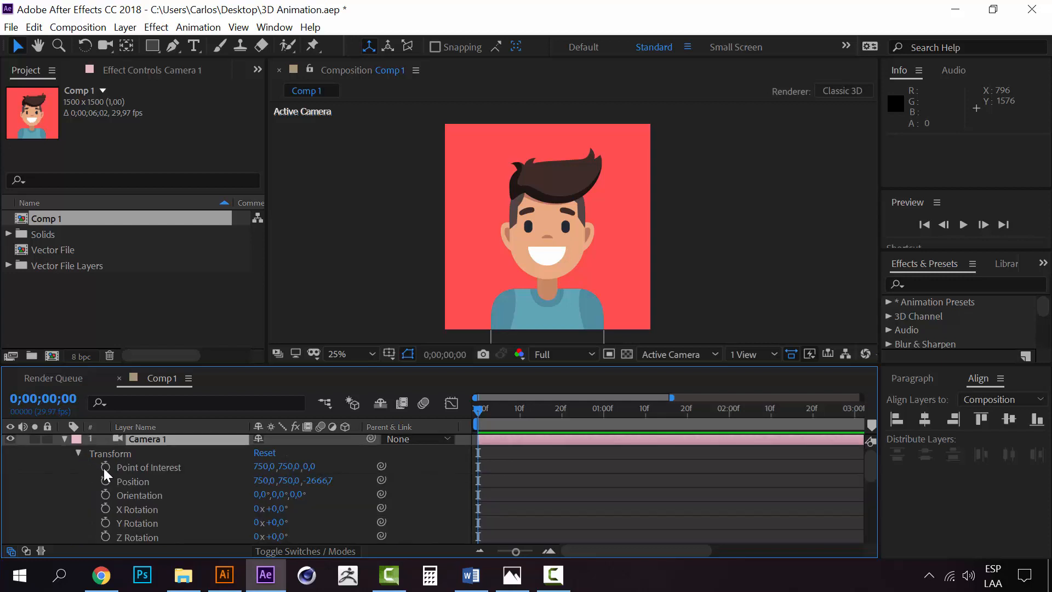
pyautogui.click(146, 482)
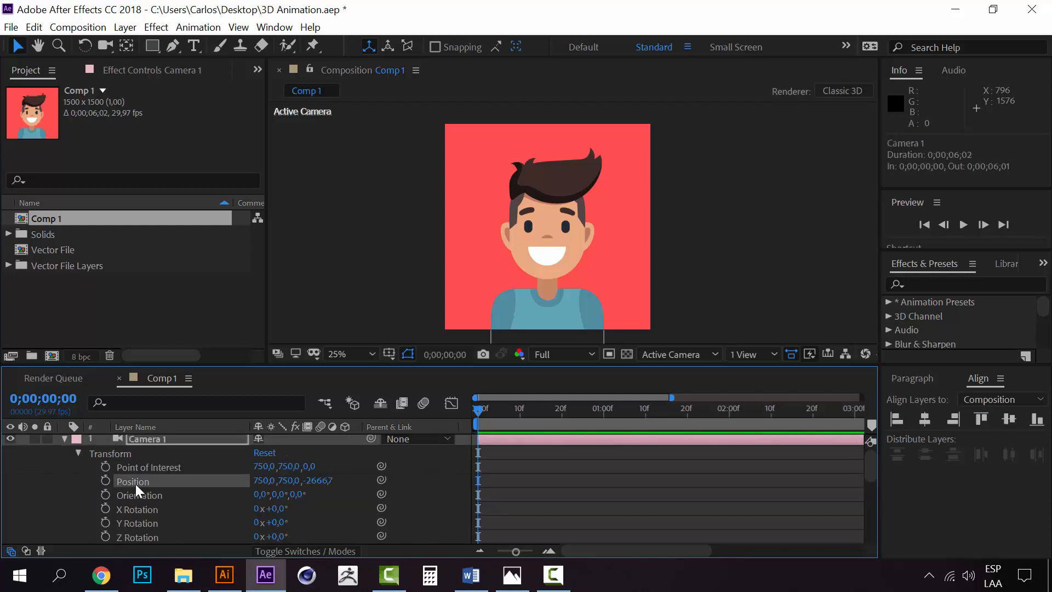
pyautogui.click(105, 480)
pyautogui.click(148, 439)
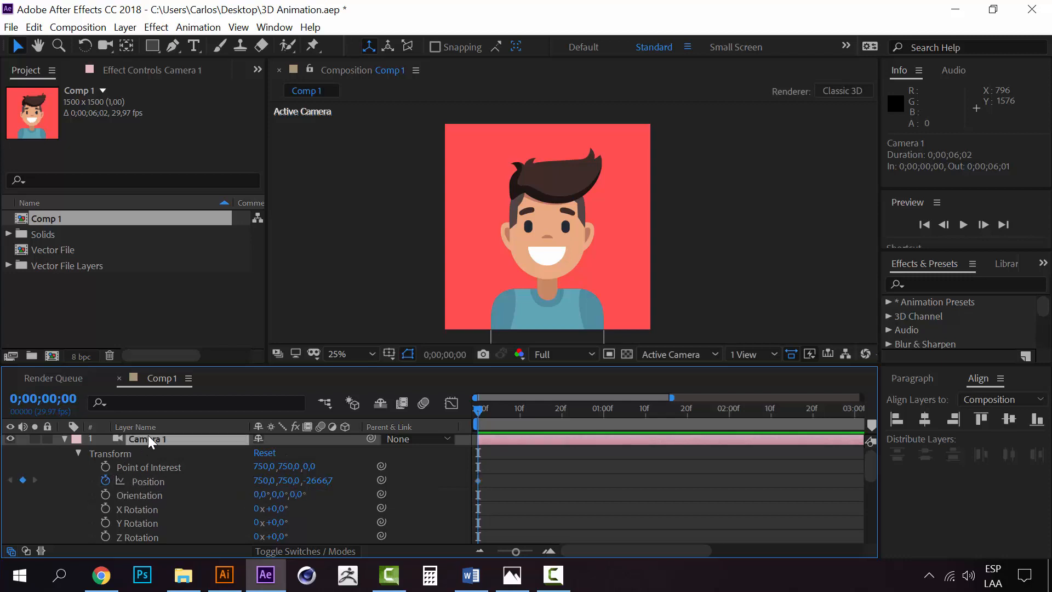
pyautogui.press('u')
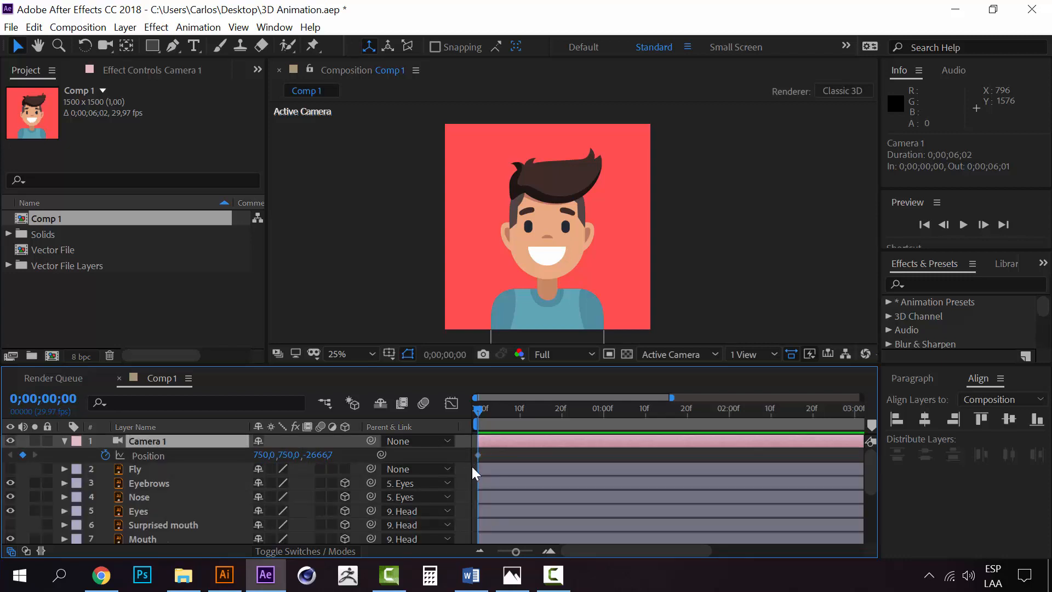
# Add a Camera 1 Position keyframe with the same value at 0;00;00;05, aligned with the Head layer's second Position keyframe
pyautogui.scroll(-3, 498, 511)
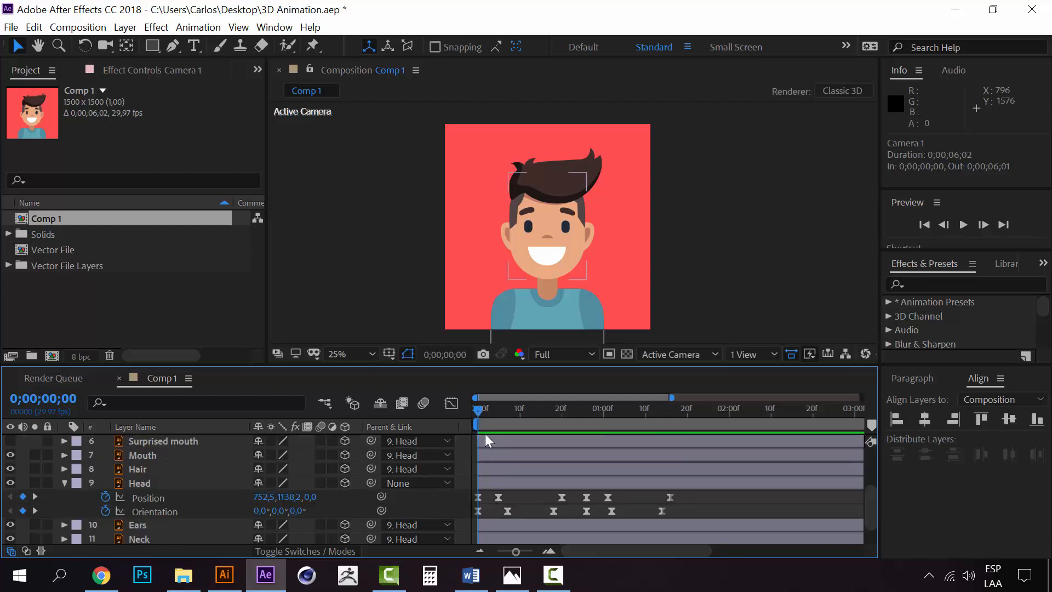
pyautogui.moveTo(478, 411); pyautogui.dragTo(502, 414)
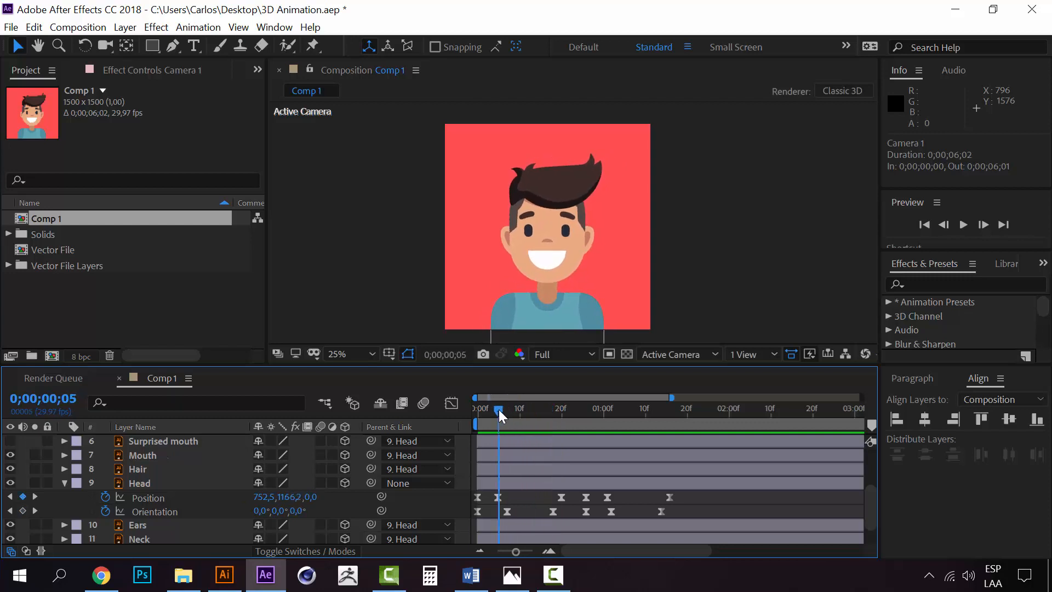
pyautogui.scroll(2, 520, 492)
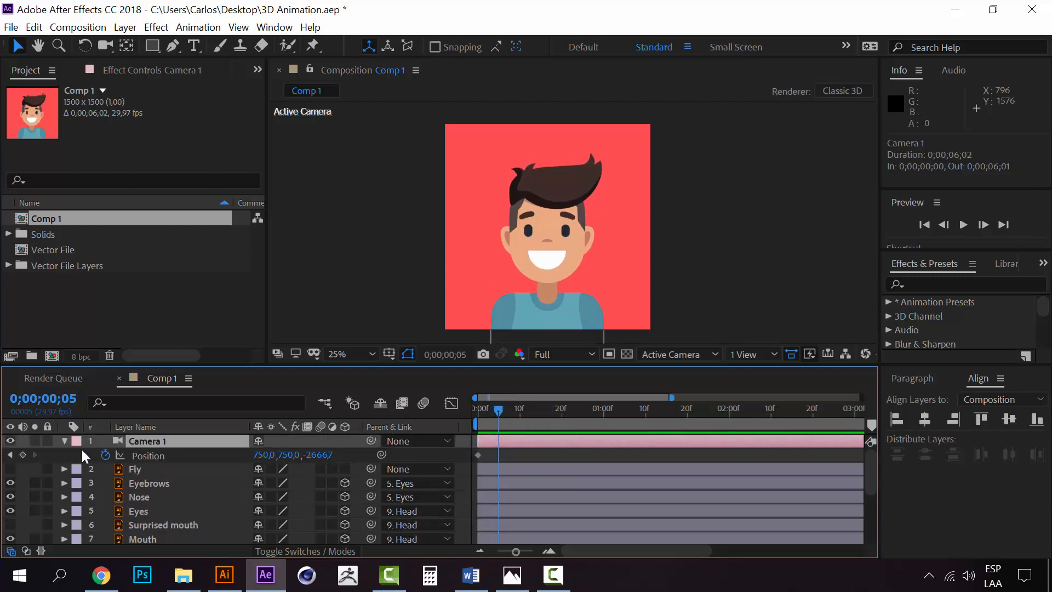
pyautogui.click(23, 455)
# Set Camera 1's X position to 1265 at 0;00;00;20, where the head is tilted, keeping Y and Z as they are
pyautogui.scroll(-5, 559, 510)
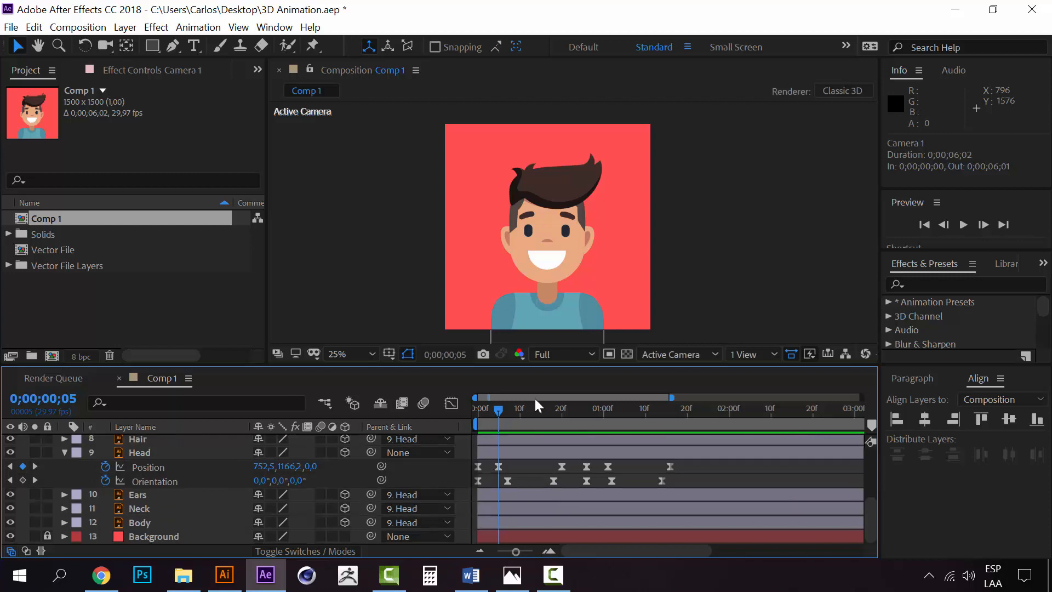
pyautogui.click(528, 405)
pyautogui.moveTo(530, 409); pyautogui.dragTo(562, 409)
pyautogui.scroll(5, 539, 493)
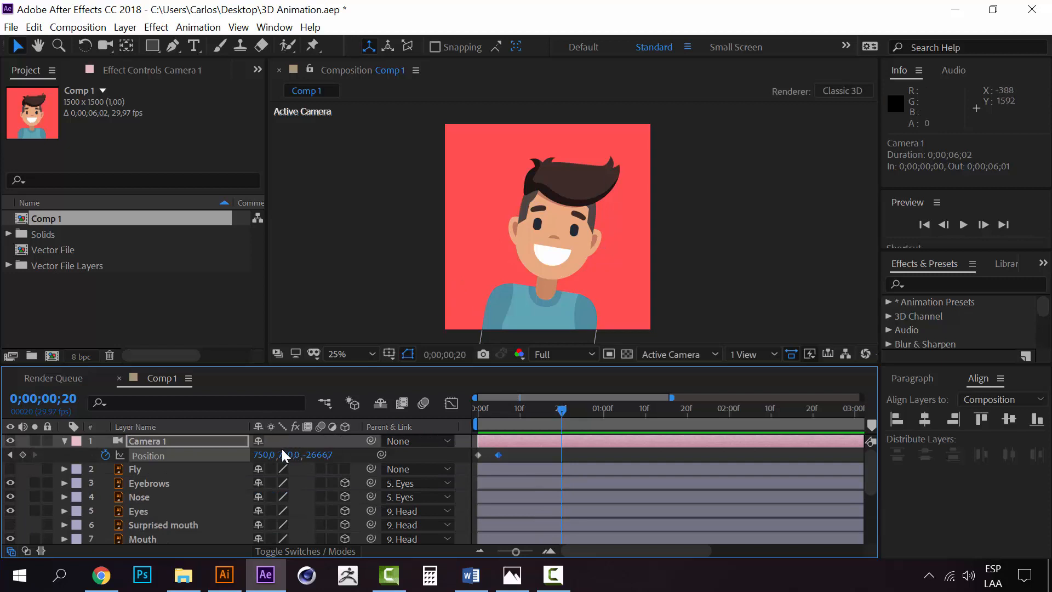
pyautogui.moveTo(280, 454); pyautogui.dragTo(296, 455)
pyautogui.hotkey('ctrl', 'z')
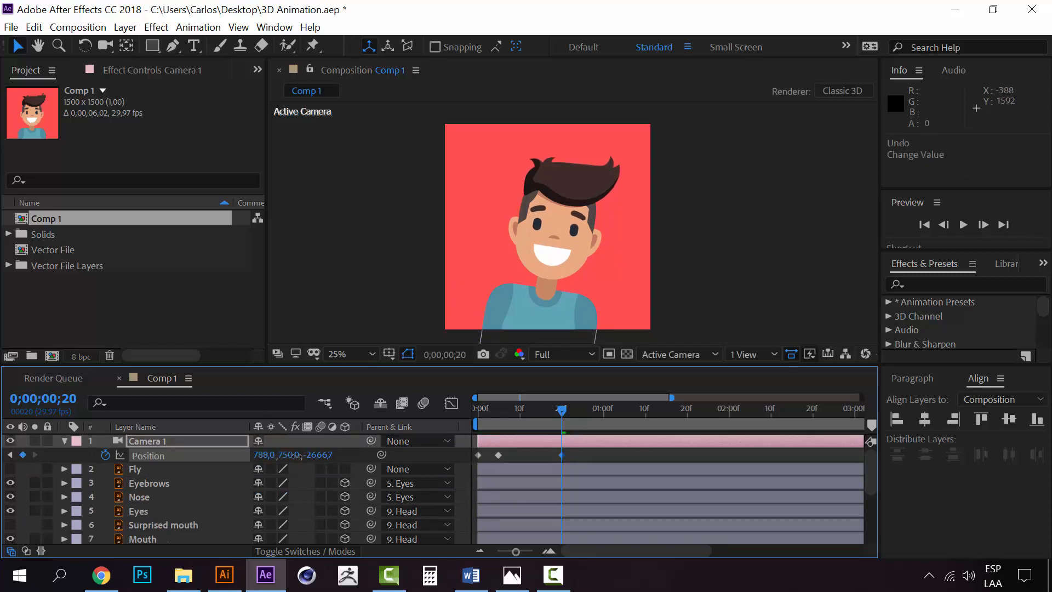
pyautogui.moveTo(380, 454); pyautogui.dragTo(425, 456)
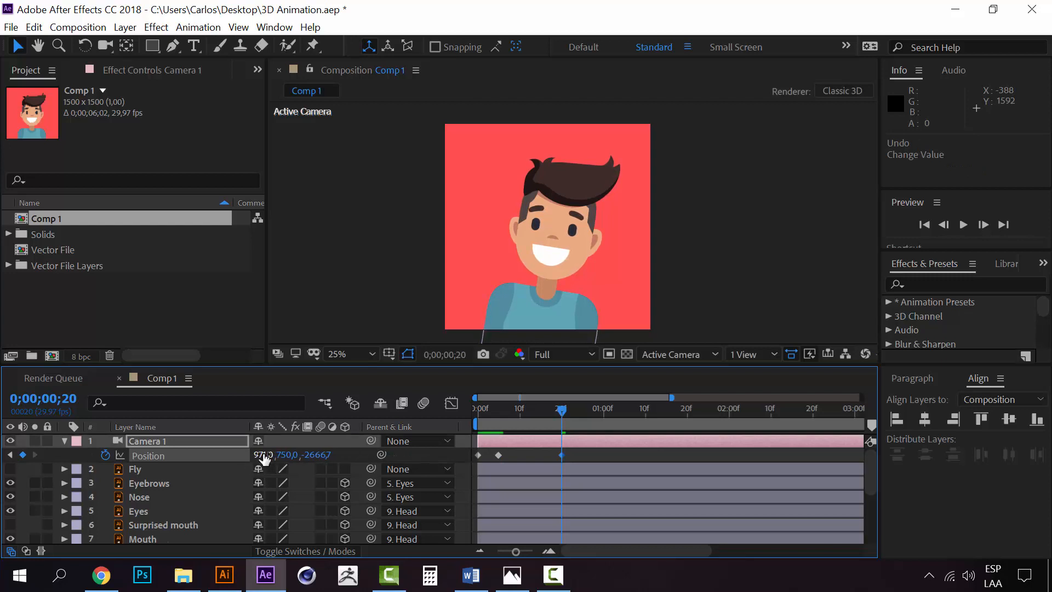
pyautogui.moveTo(257, 459); pyautogui.dragTo(542, 454)
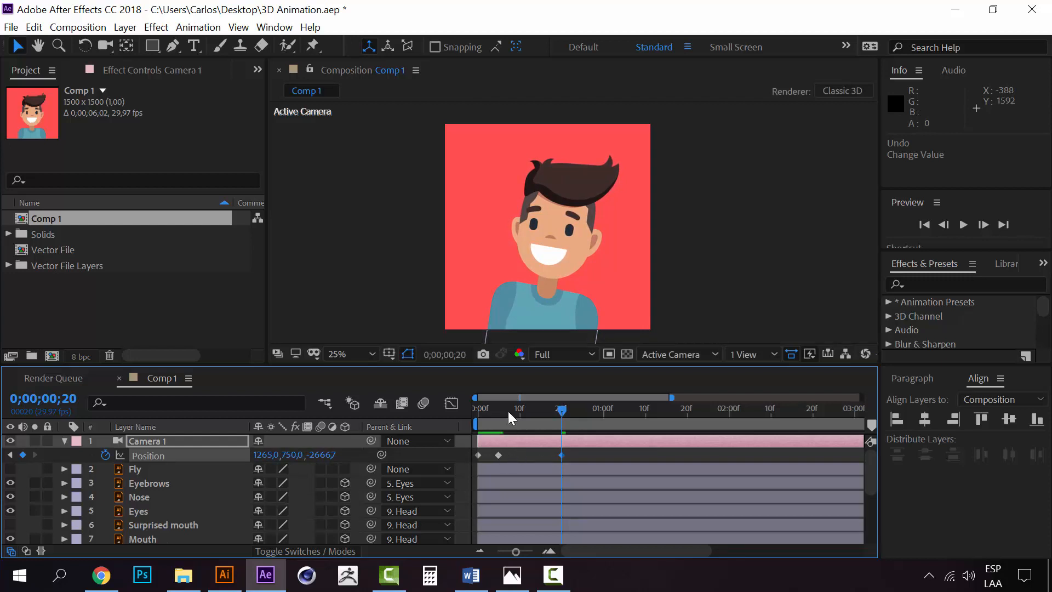
# Preview the camera move from the start and shift the second camera Position keyframe to 0;00;00;09
pyautogui.moveTo(508, 410); pyautogui.dragTo(469, 409)
pyautogui.press('space')
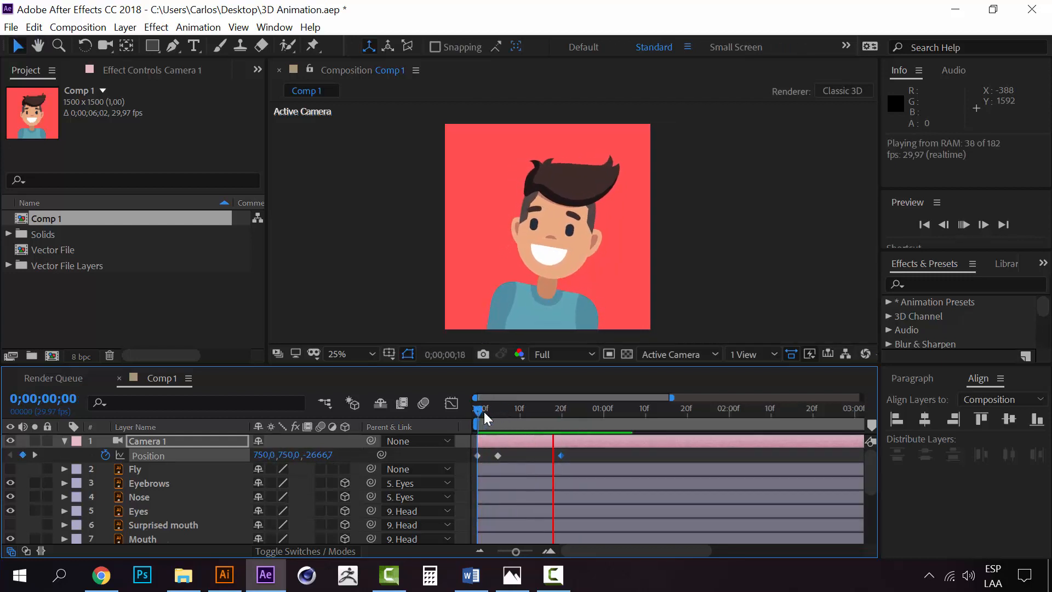
pyautogui.click(485, 410)
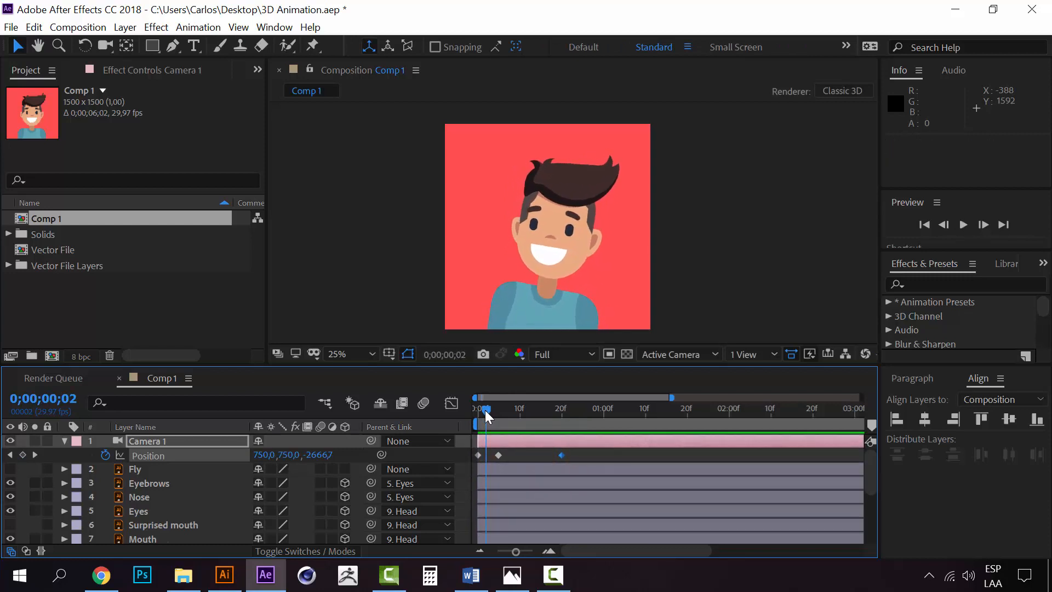
pyautogui.moveTo(485, 409); pyautogui.dragTo(514, 412)
pyautogui.moveTo(499, 455); pyautogui.dragTo(516, 452)
# Play the retimed camera move several times from the start of the timeline
pyautogui.moveTo(510, 410); pyautogui.dragTo(471, 410)
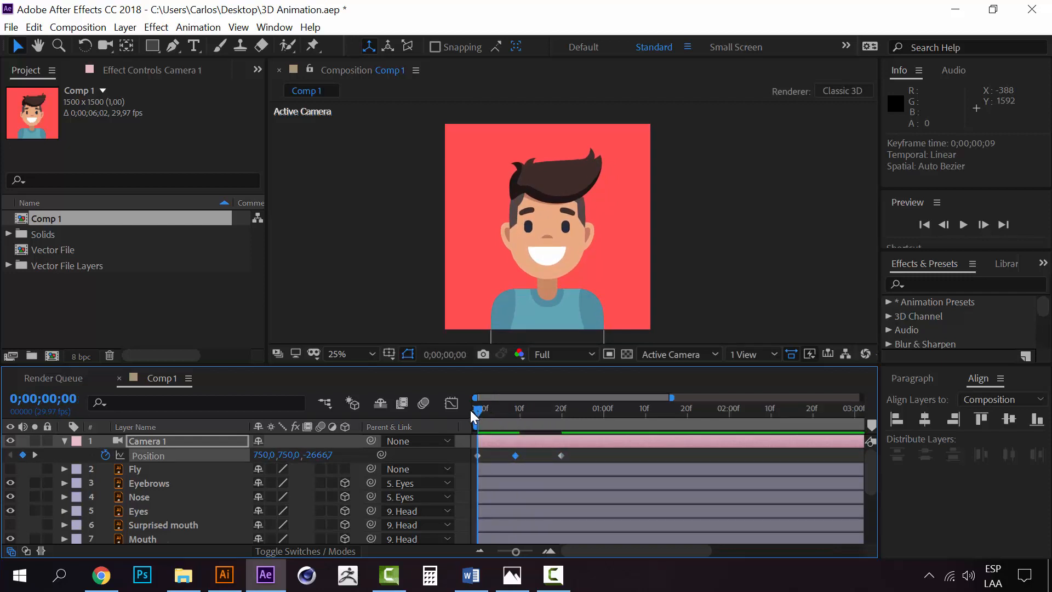
pyautogui.press('space')
pyautogui.click(497, 412)
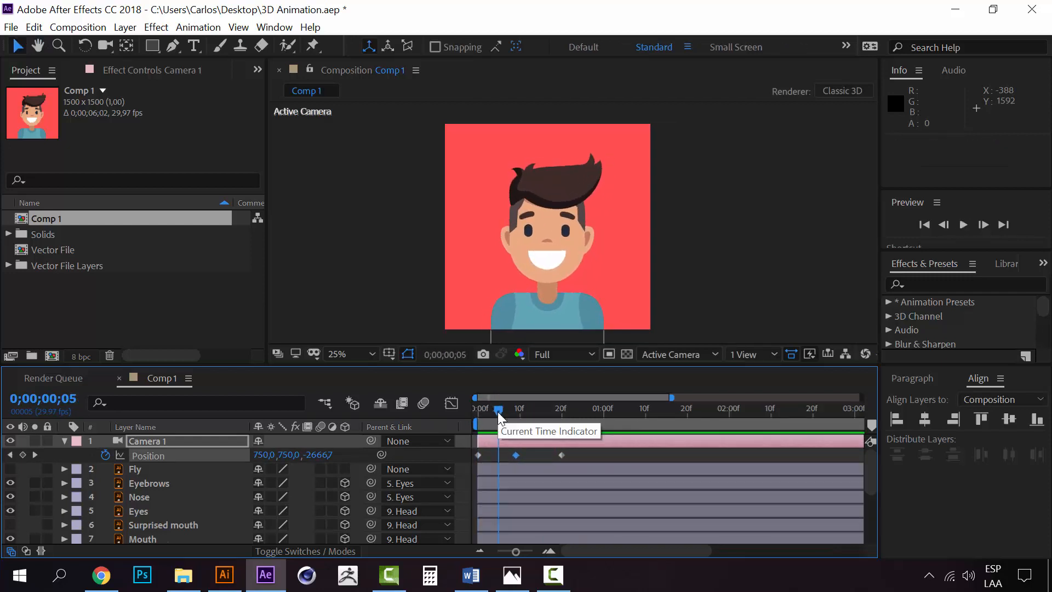
pyautogui.press('space')
pyautogui.press('space')
pyautogui.moveTo(497, 412); pyautogui.dragTo(477, 412)
pyautogui.press('space')
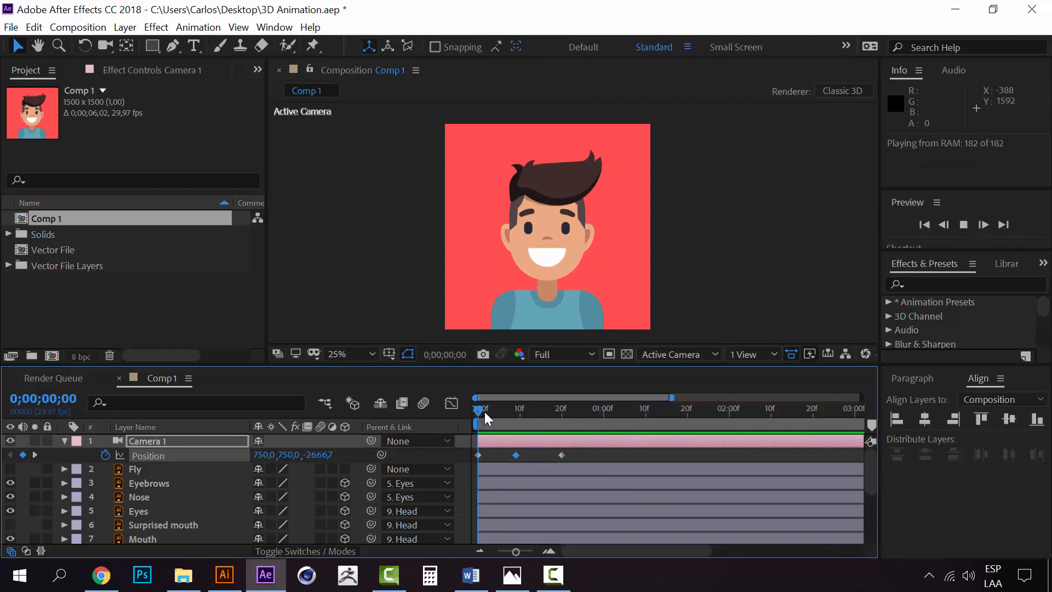
pyautogui.click(489, 412)
# Apply Easy Ease to all three Camera 1 Position keyframes
pyautogui.click(516, 459)
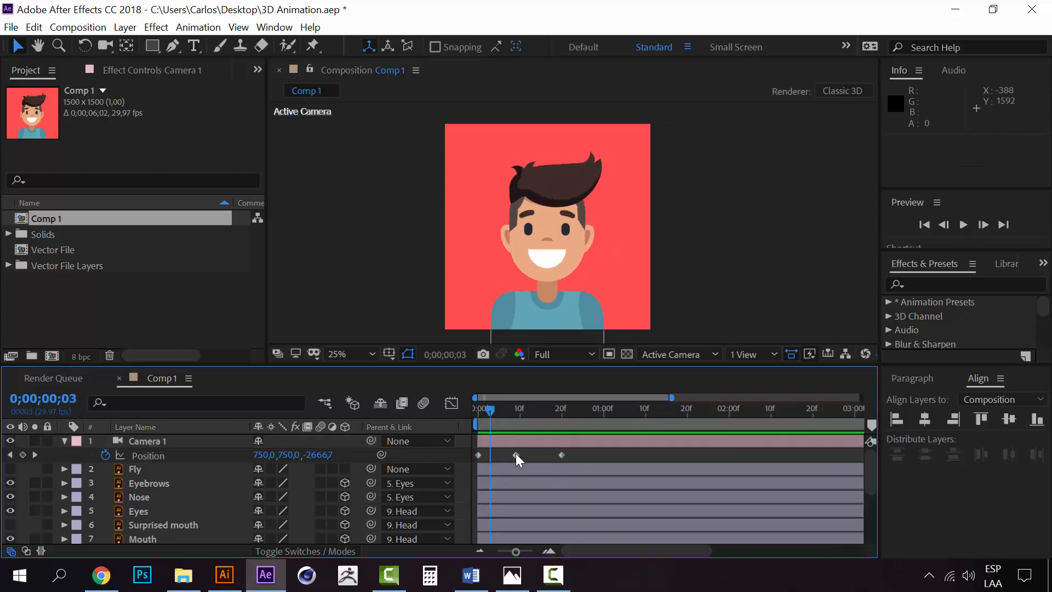
pyautogui.click(514, 455)
pyautogui.rightClick(518, 457)
pyautogui.moveTo(636, 447)
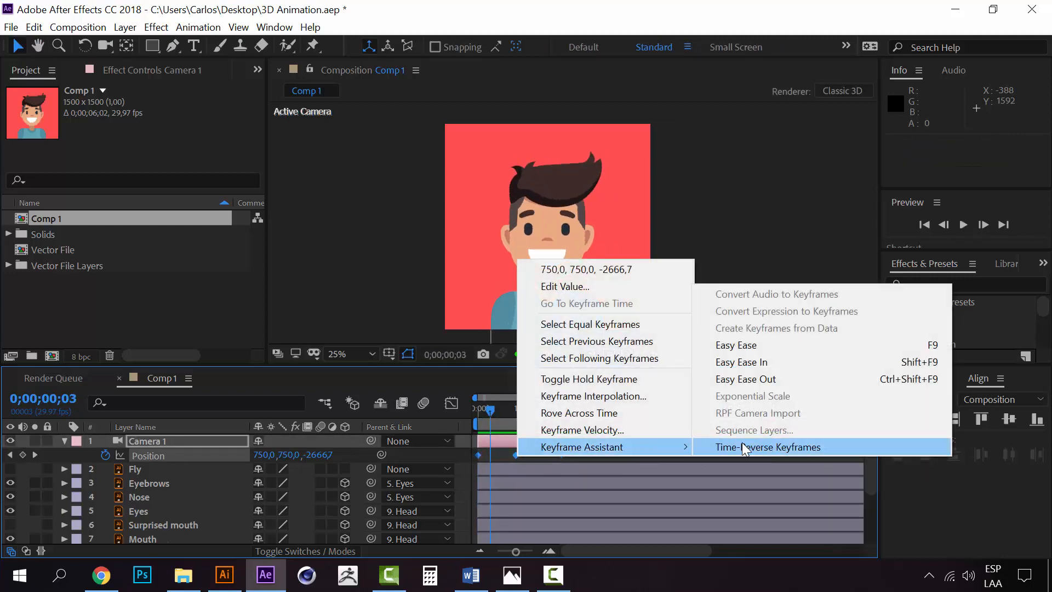
pyautogui.click(771, 345)
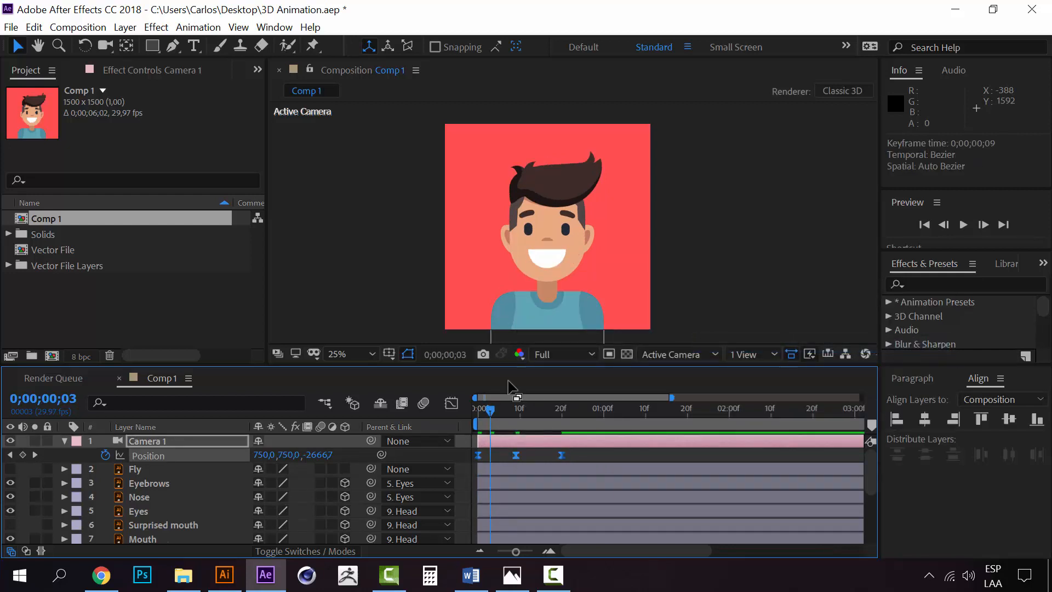
# Preview the eased camera move from the start and review the pose at 0;00;00;20
pyautogui.press('space')
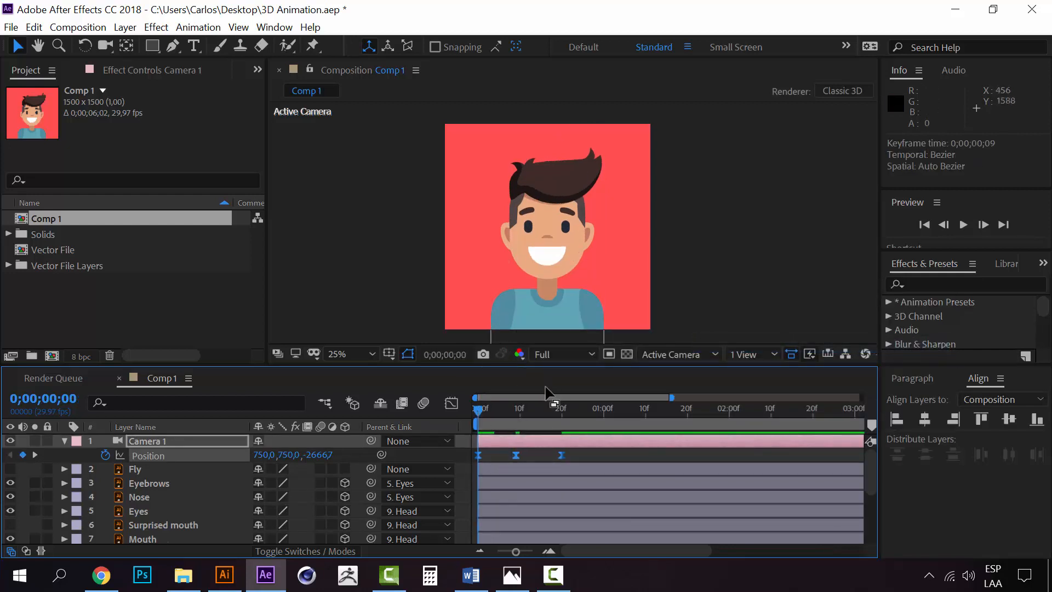
pyautogui.click(492, 412)
pyautogui.moveTo(487, 409); pyautogui.dragTo(474, 410)
pyautogui.press('space')
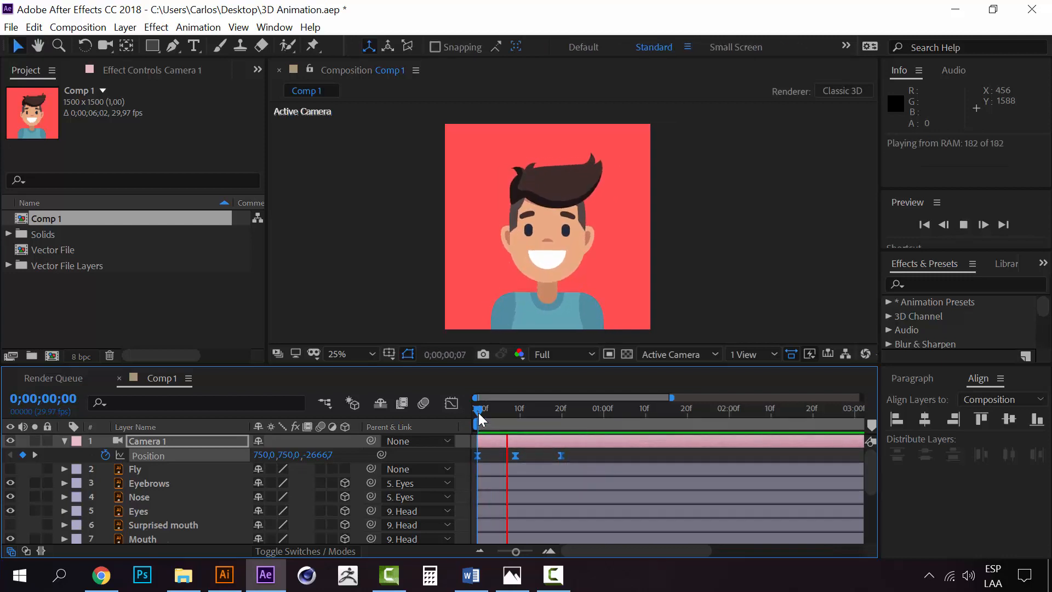
pyautogui.moveTo(478, 413); pyautogui.dragTo(561, 415)
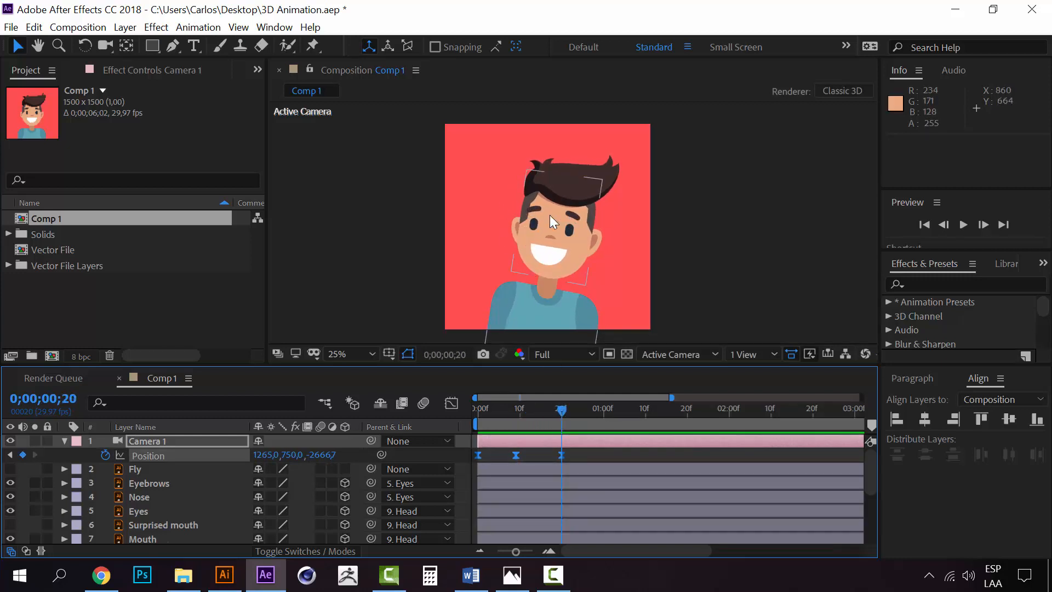
# Preview the eased camera move from the start and set Camera 1's X Position to 1109 at 0;00;00;20
pyautogui.moveTo(561, 408); pyautogui.dragTo(470, 412)
pyautogui.press('space')
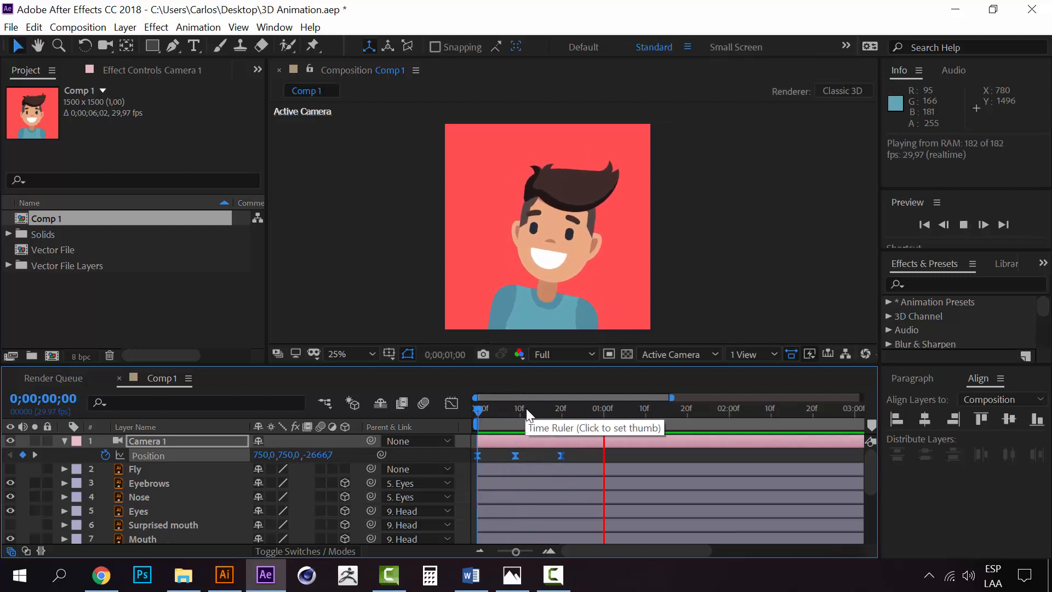
pyautogui.moveTo(548, 408); pyautogui.dragTo(570, 402)
pyautogui.scroll(-4, 584, 485)
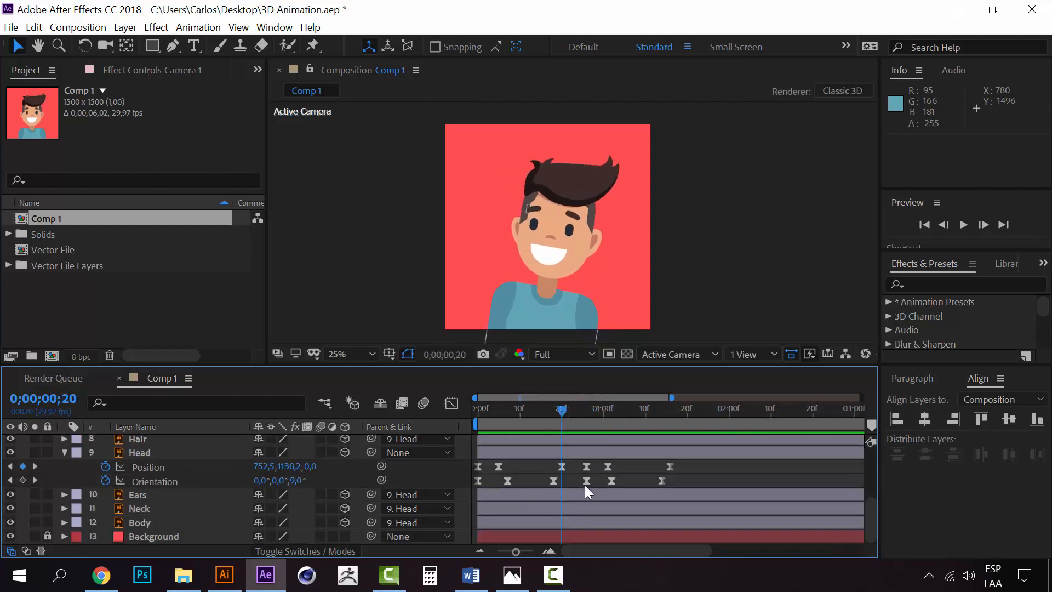
pyautogui.scroll(2, 584, 443)
pyautogui.moveTo(574, 414); pyautogui.dragTo(593, 410)
pyautogui.scroll(-1, 607, 445)
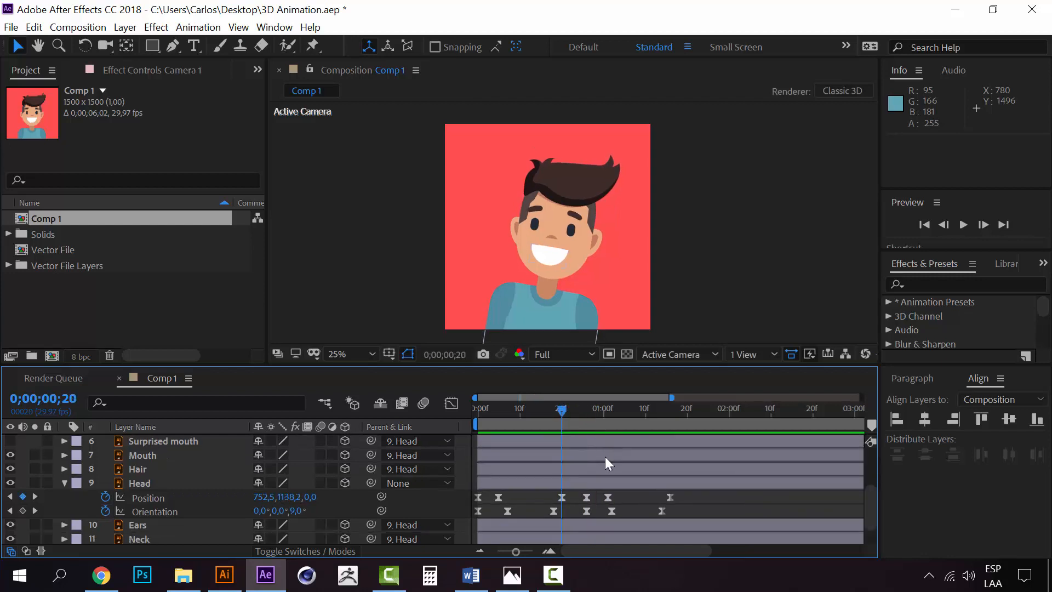
# Add a Camera 1 Position keyframe at 0;00;01;02, aligned with the Head layer's Orientation keyframe
pyautogui.scroll(5, 605, 456)
pyautogui.click(609, 410)
pyautogui.moveTo(608, 410); pyautogui.dragTo(612, 410)
pyautogui.scroll(-3, 615, 457)
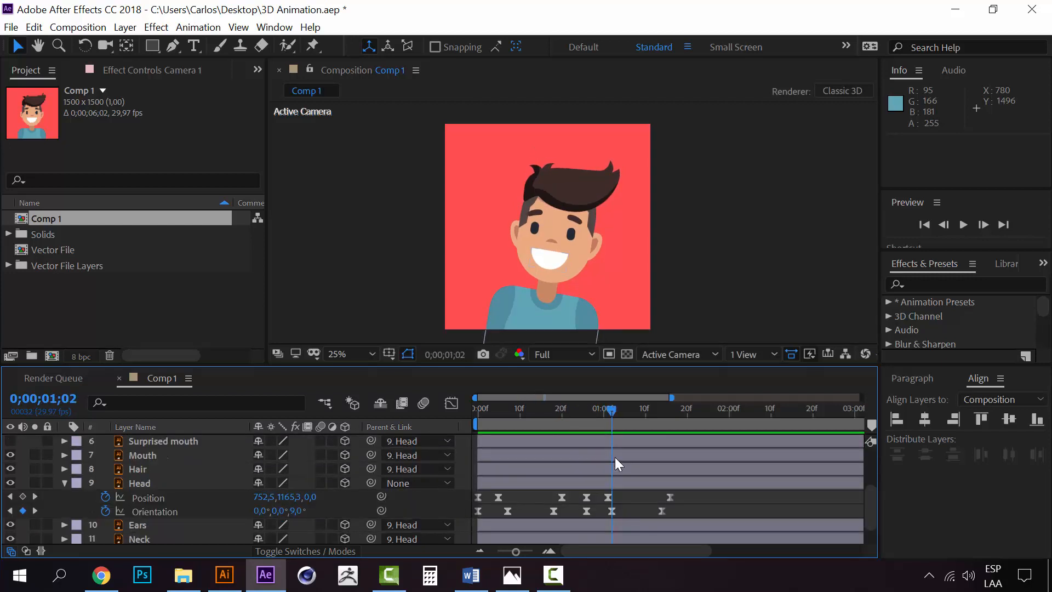
pyautogui.scroll(3, 614, 457)
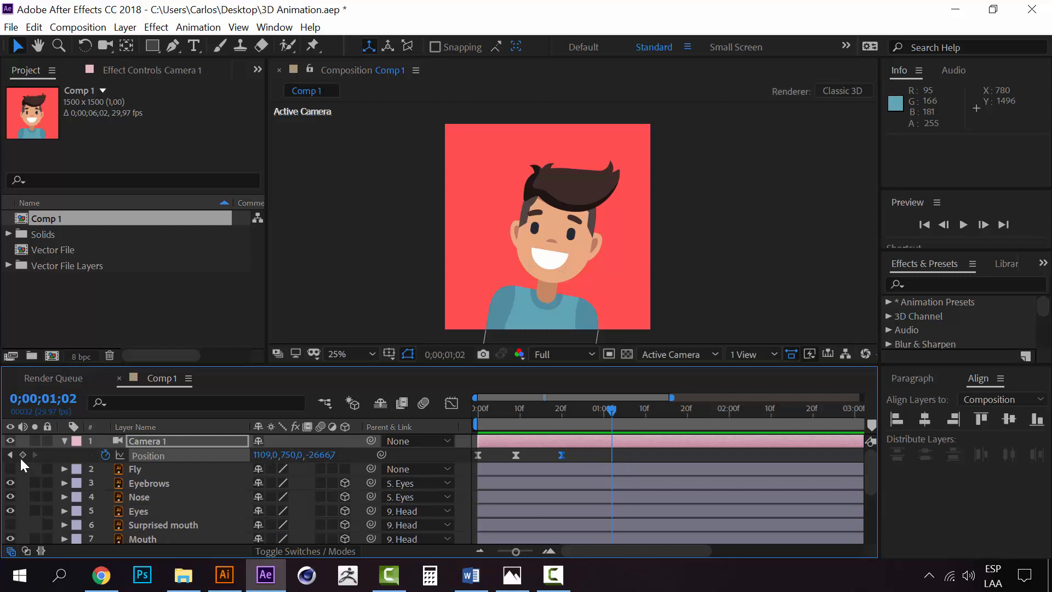
pyautogui.scroll(-3, 672, 481)
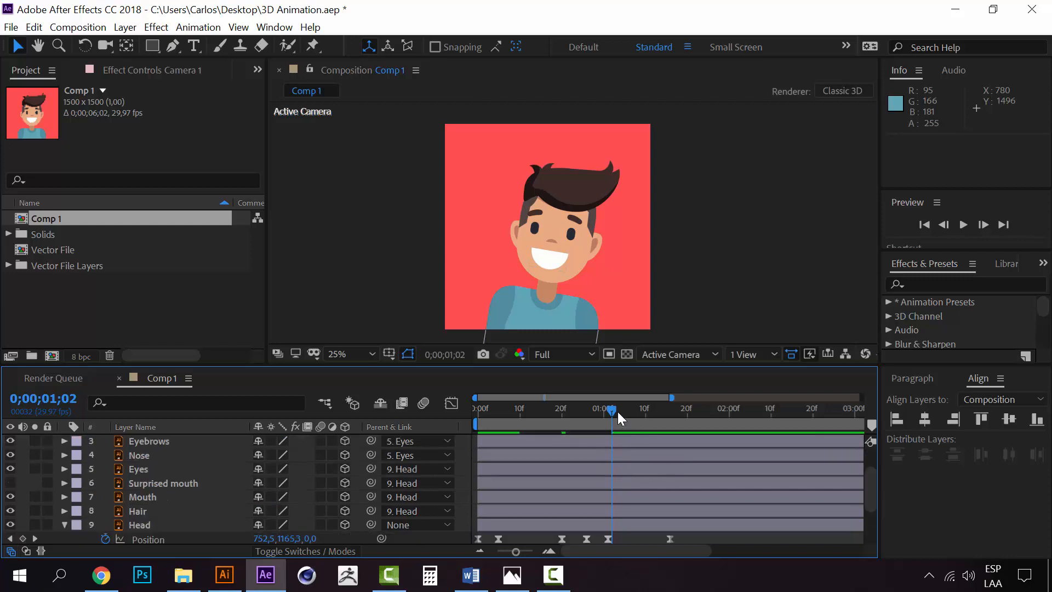
# Set Camera 1's X Position to 251 at 0;00;01;16, aligned with the last Head Position keyframe
pyautogui.moveTo(612, 408); pyautogui.dragTo(669, 409)
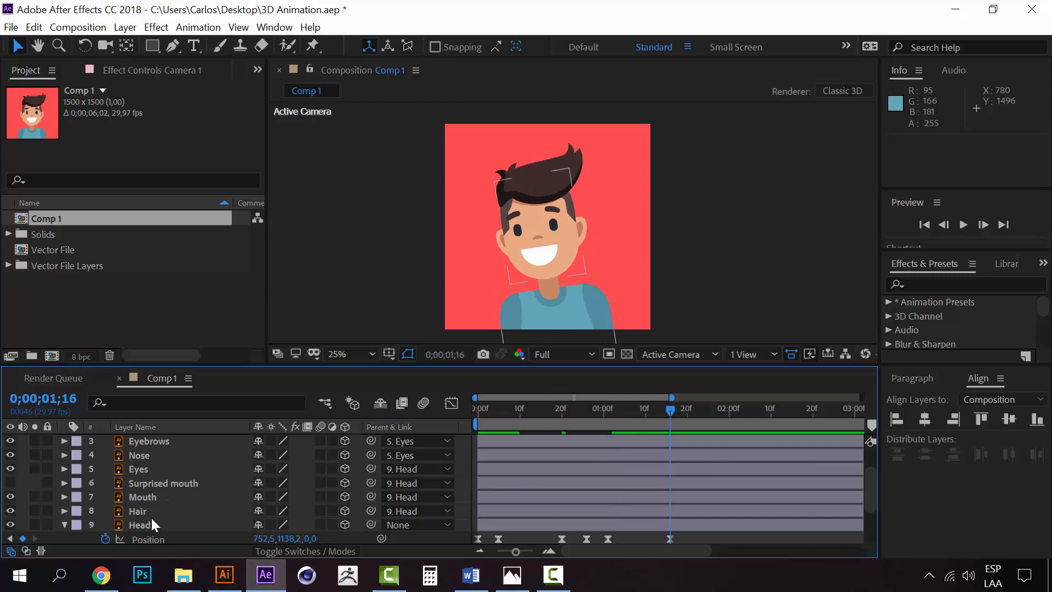
pyautogui.scroll(3, 665, 491)
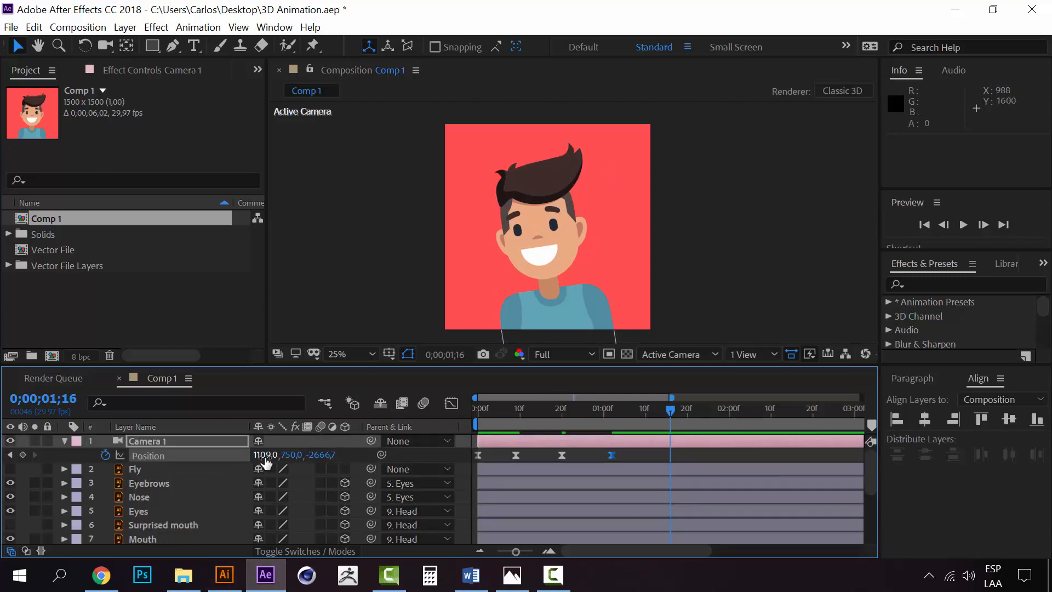
pyautogui.moveTo(265, 463); pyautogui.dragTo(127, 465)
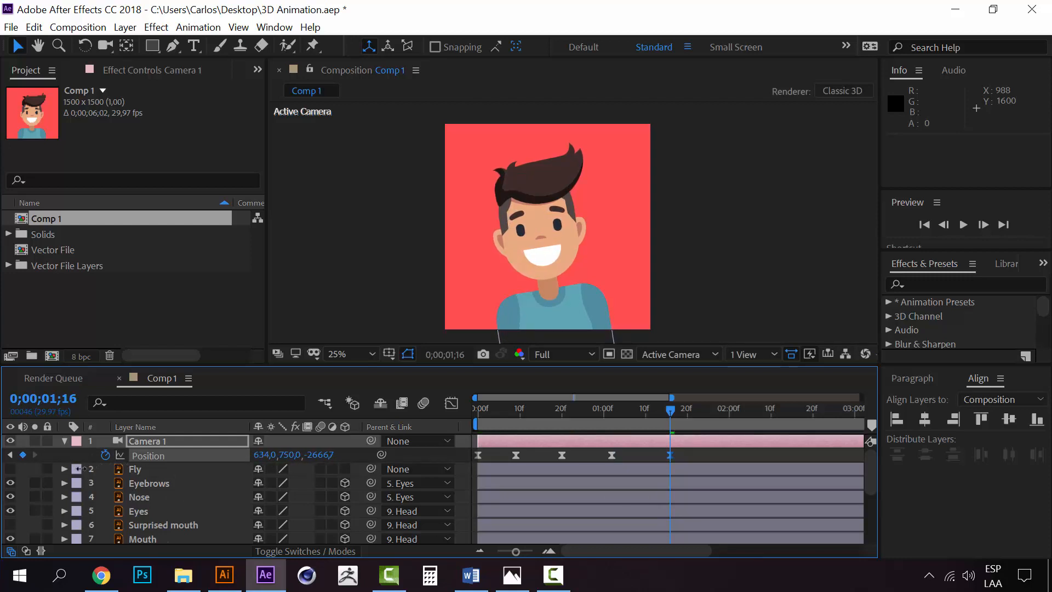
pyautogui.moveTo(2, 470); pyautogui.dragTo(1, 470)
pyautogui.moveTo(269, 460); pyautogui.dragTo(50, 460)
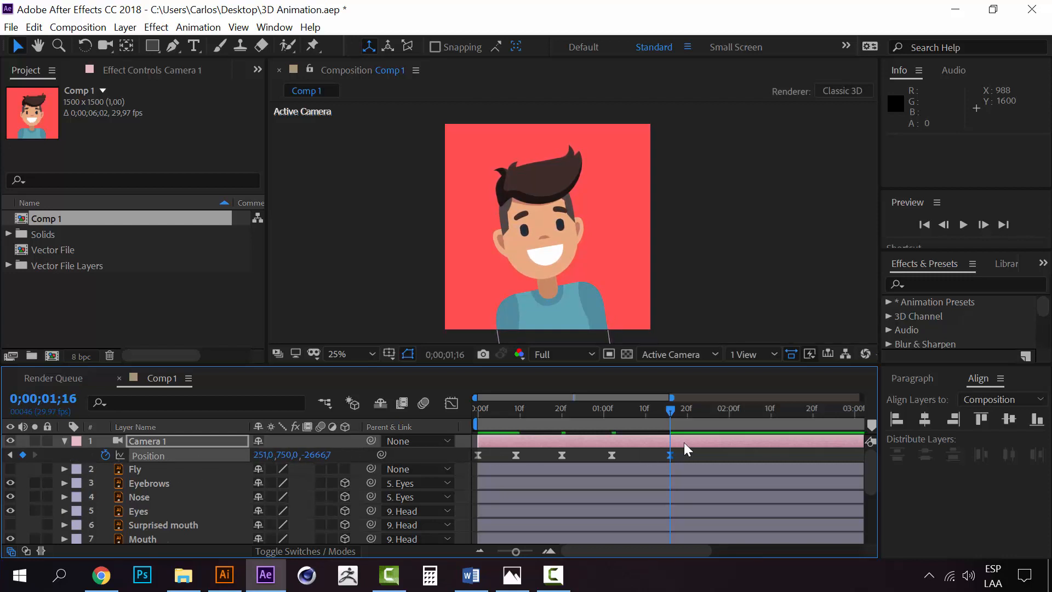
# Play the extended camera move several times from the start of the timeline to check its motion
pyautogui.moveTo(670, 411); pyautogui.dragTo(452, 412)
pyautogui.press('space')
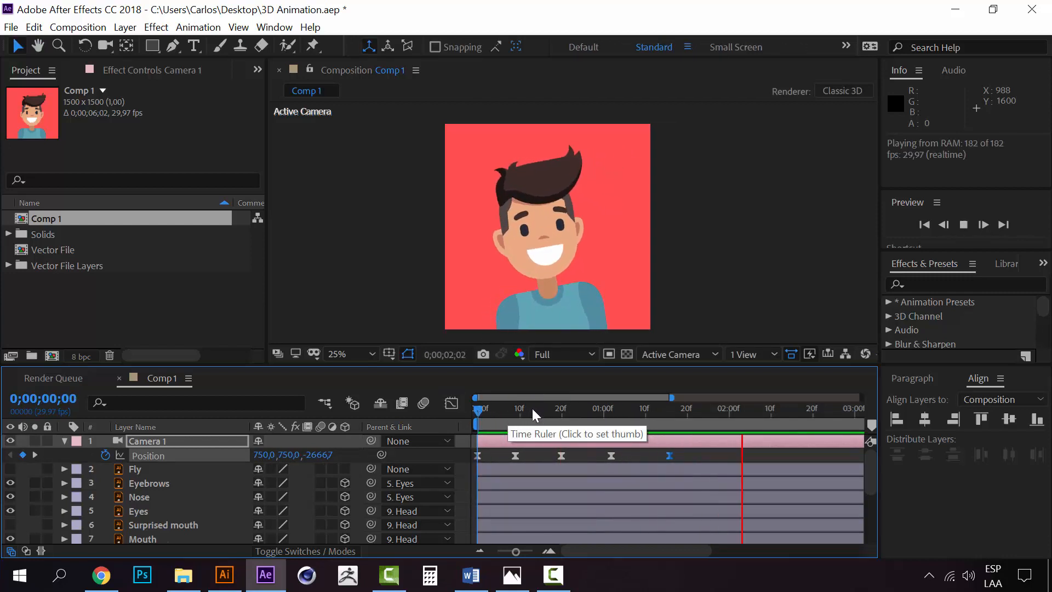
pyautogui.click(475, 409)
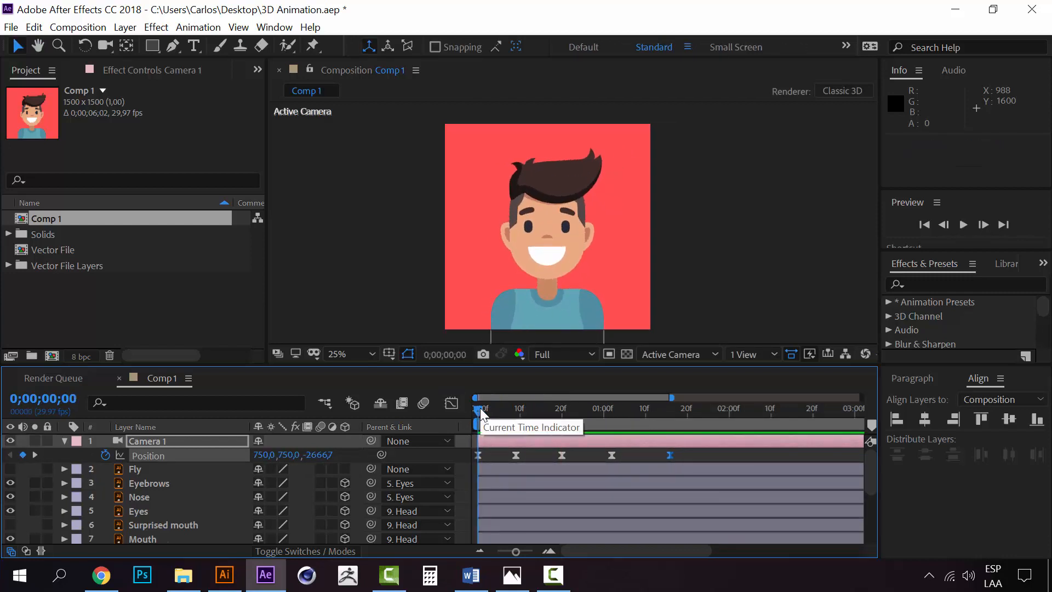
pyautogui.press('space')
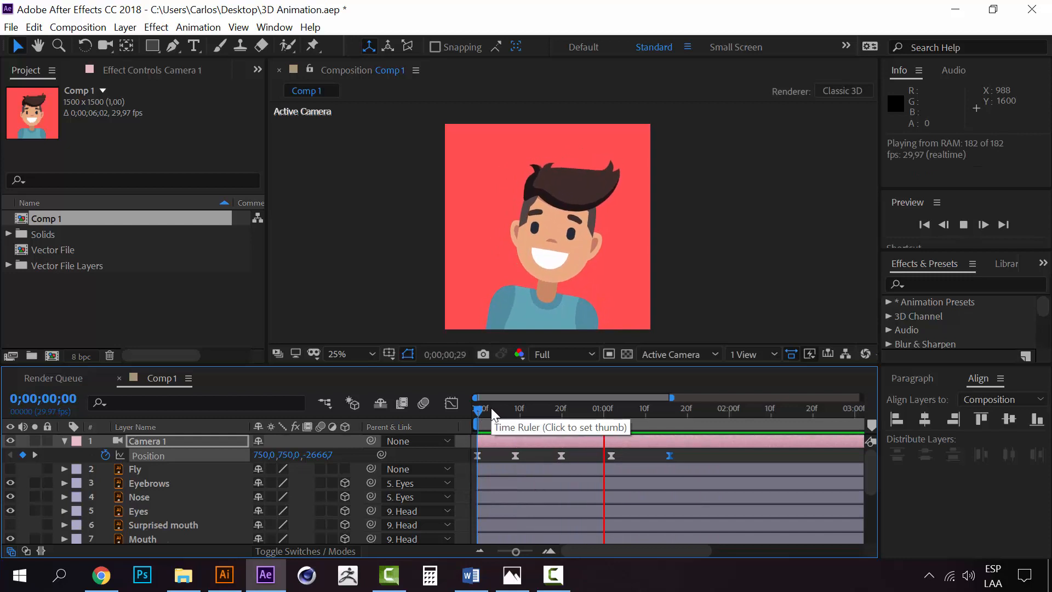
pyautogui.click(494, 408)
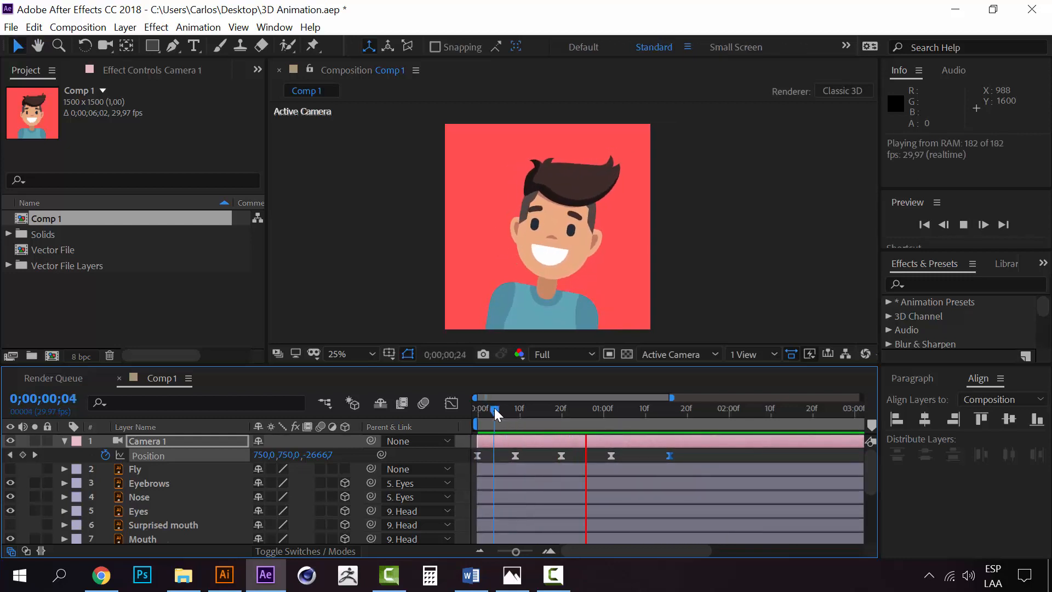
pyautogui.press('space')
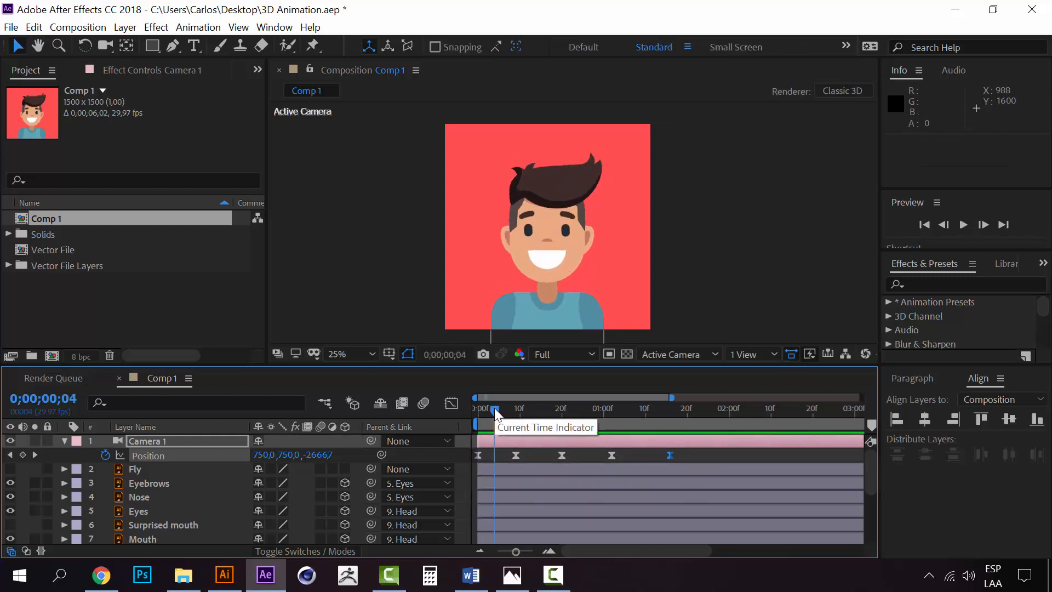
pyautogui.moveTo(494, 408); pyautogui.dragTo(469, 423)
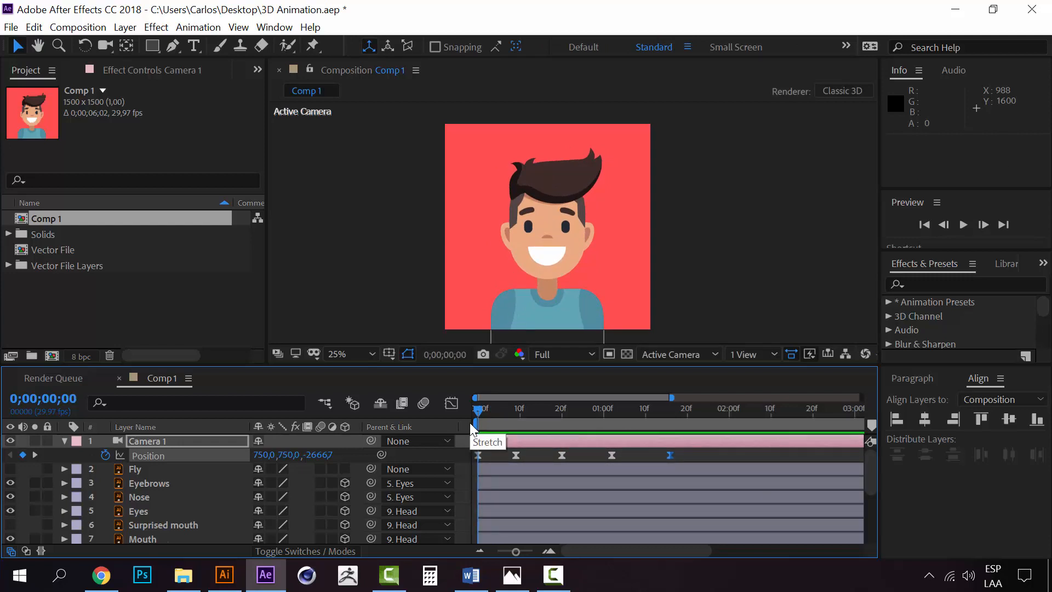
pyautogui.press('space')
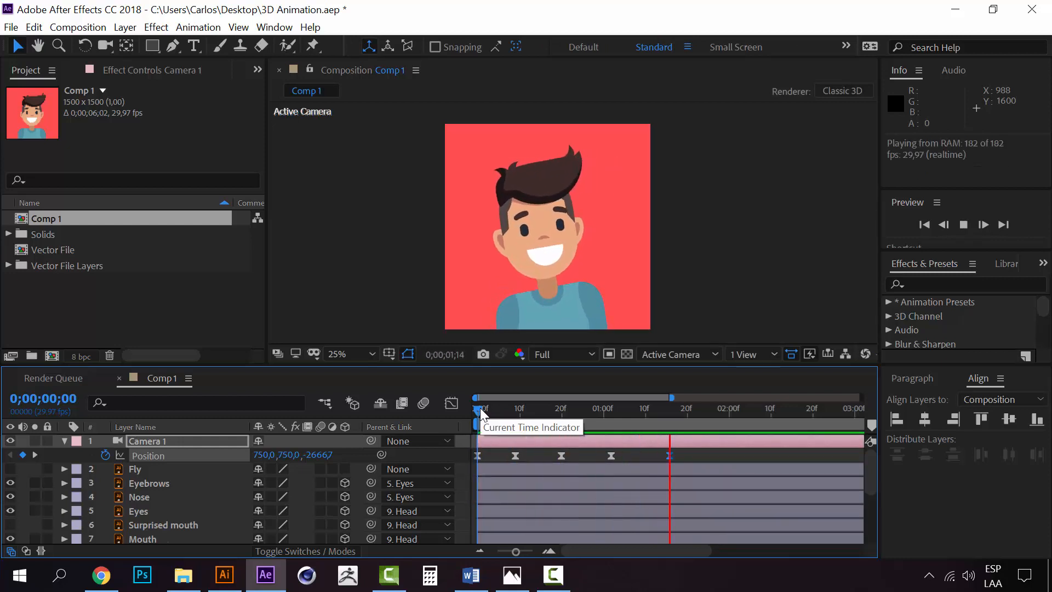
pyautogui.press('space')
# Return to 0;00;01;16 and collapse the Camera 1 layer's properties
pyautogui.moveTo(480, 408); pyautogui.dragTo(672, 409)
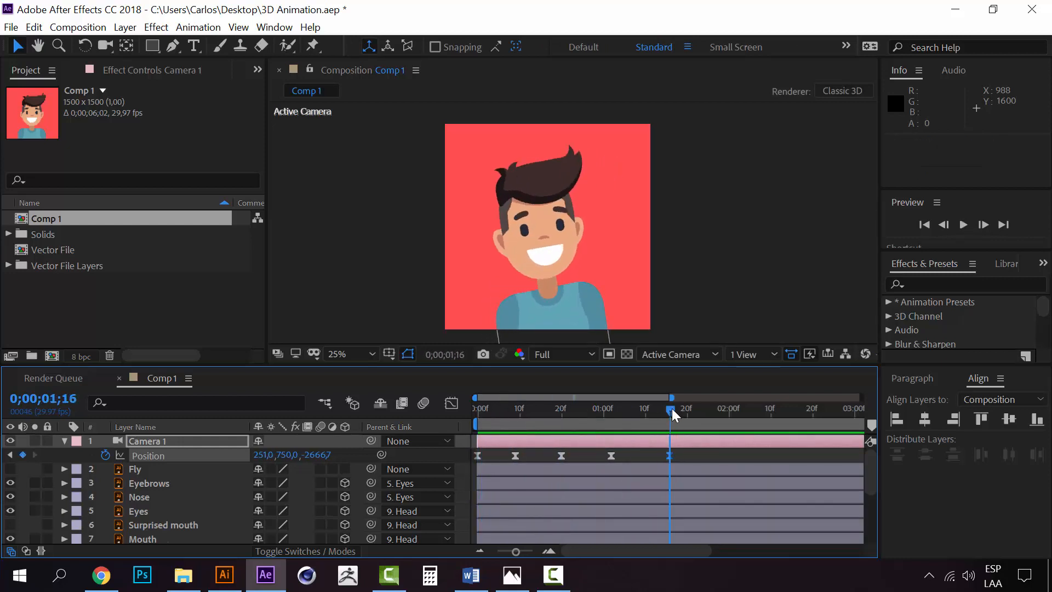
pyautogui.click(65, 441)
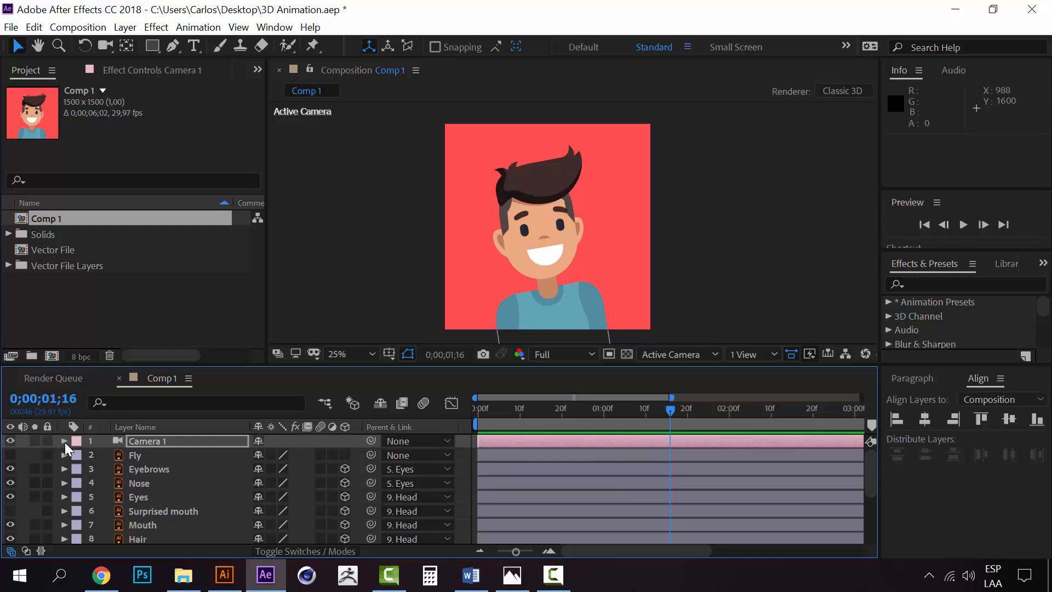